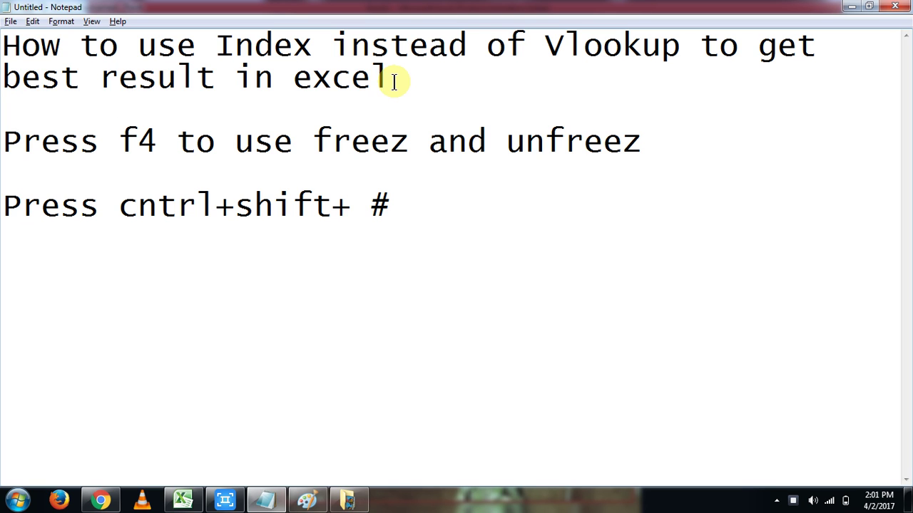
- Switch to the Excel workbook and examine the INDEX/MATCH formulas in the second table's Name and DOJ columns
left_click_drag(389, 78, 4, 53)
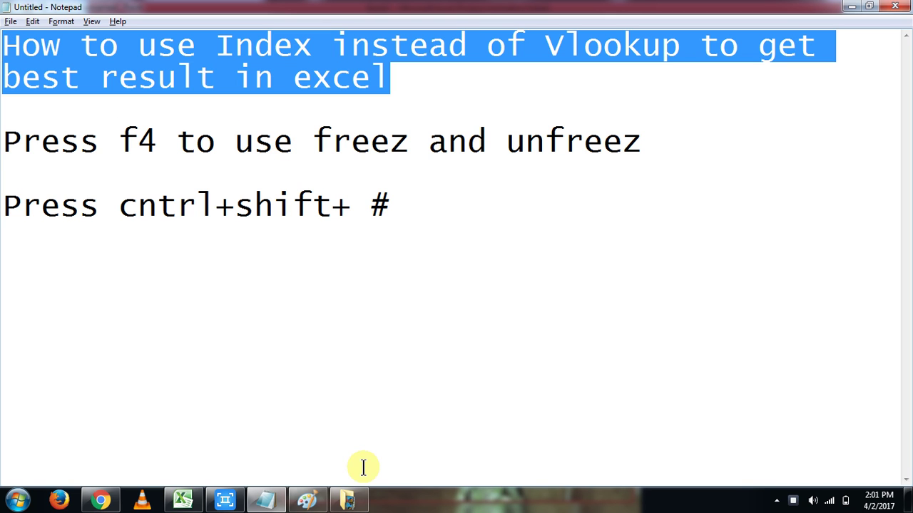
left_click(180, 499)
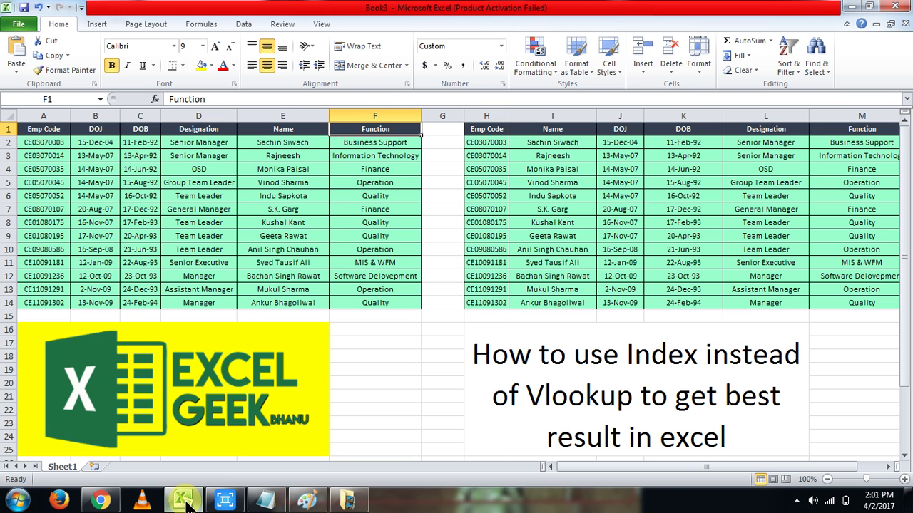
left_click(556, 145)
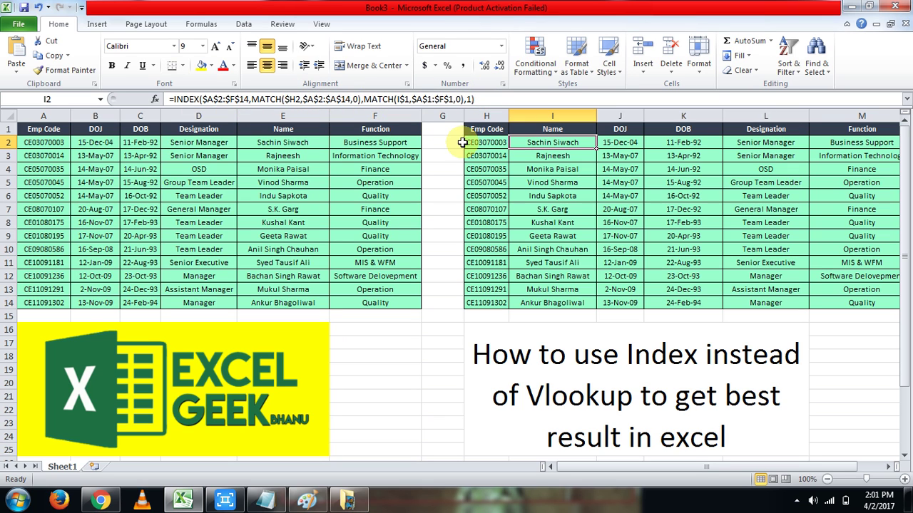
left_click(624, 145)
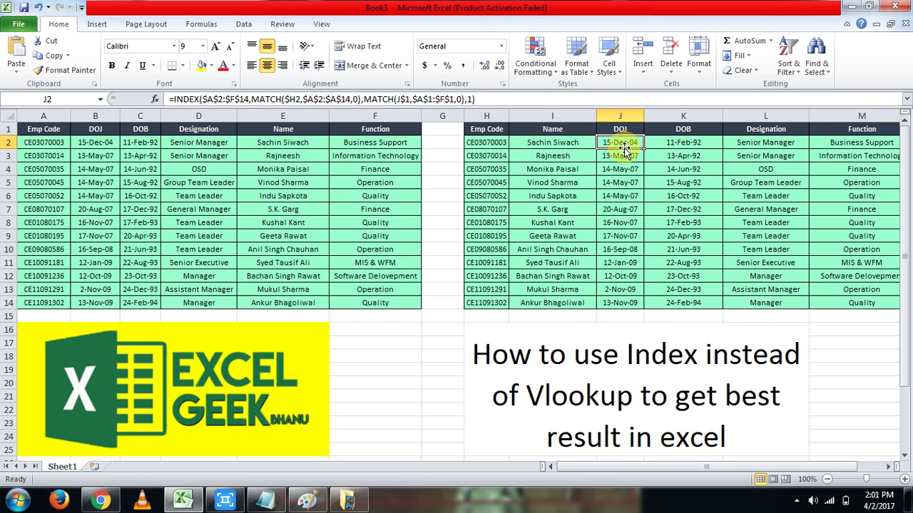
key("ctrl+shift+Down")
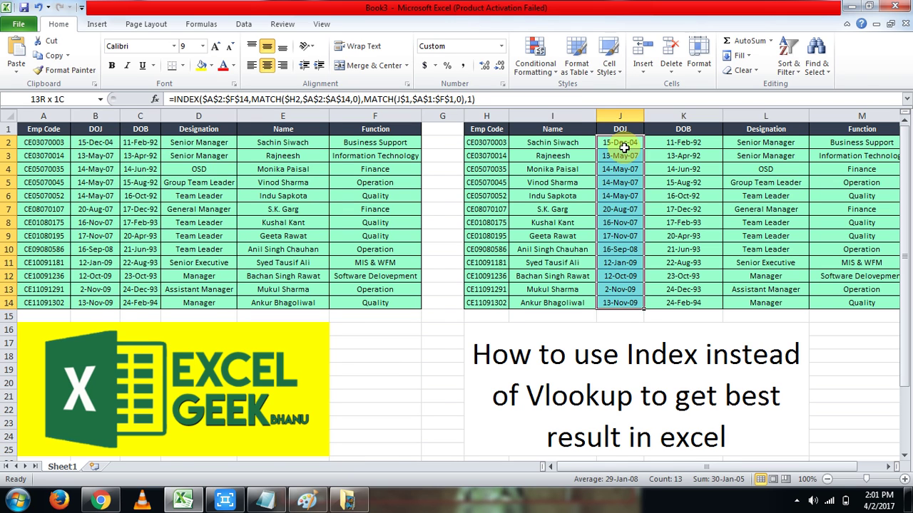
key("ctrl+shift+Right")
key("Left")
key("Right")
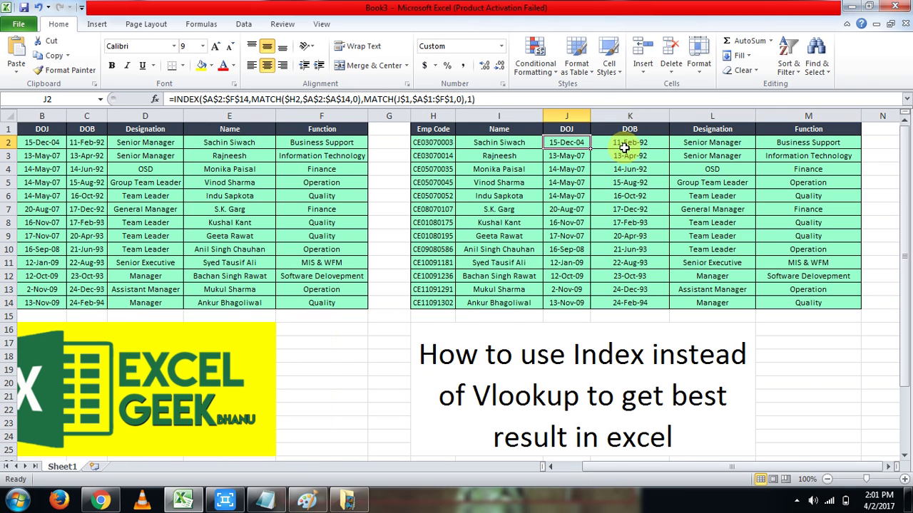
key("Left")
key("Up")
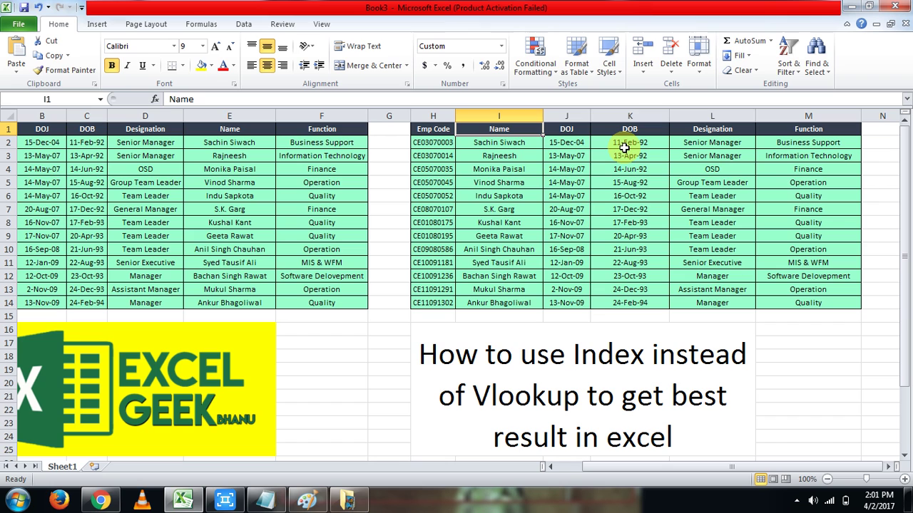
- Try to replace the Designation header in L1 with a copy of the Name header from I1
key("ctrl+c")
key("Right")
key("Right")
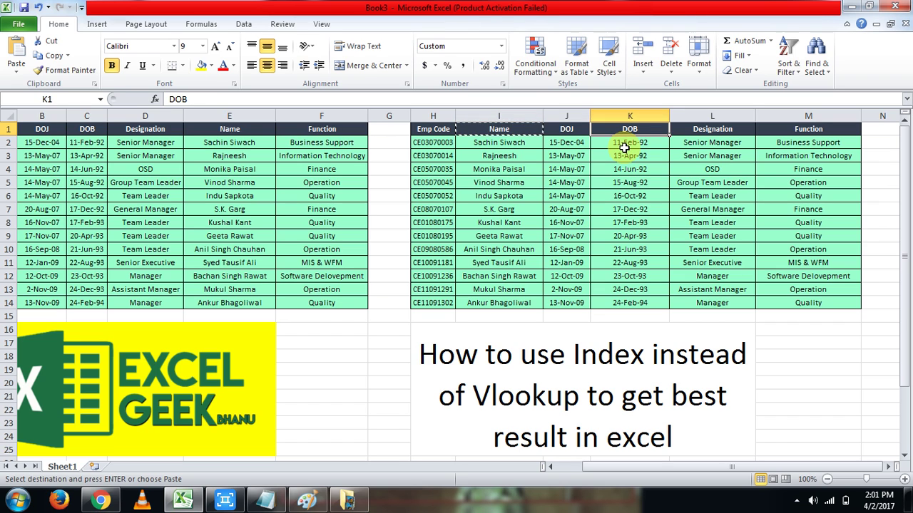
key("Right")
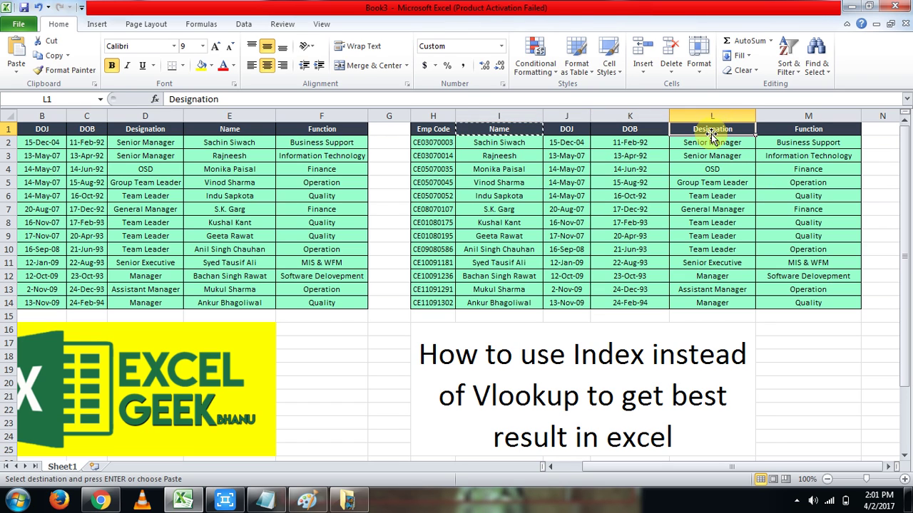
key("Return")
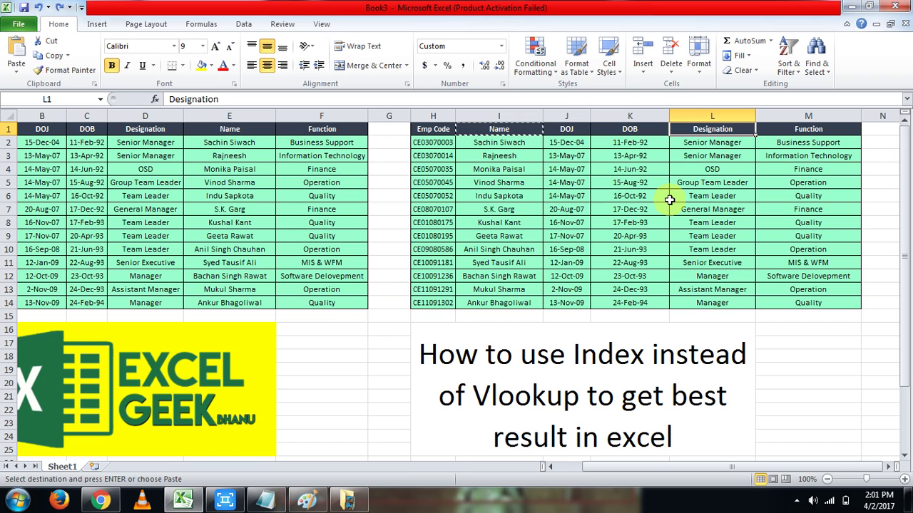
- Clear the lookup formulas from I2:M14 in the second table, keeping the headers and employee codes
key("Down")
key("Left")
key("Left")
key("Left")
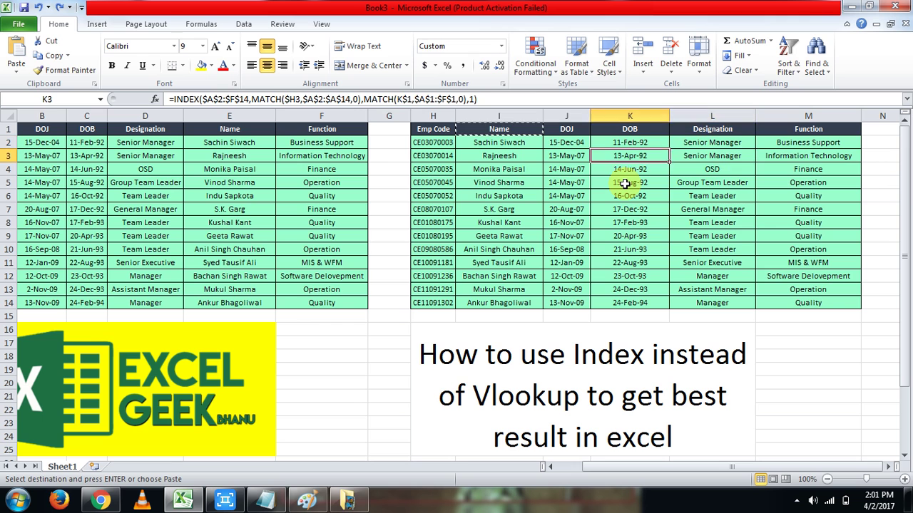
key("ctrl+shift+Down")
key("ctrl+shift+Right")
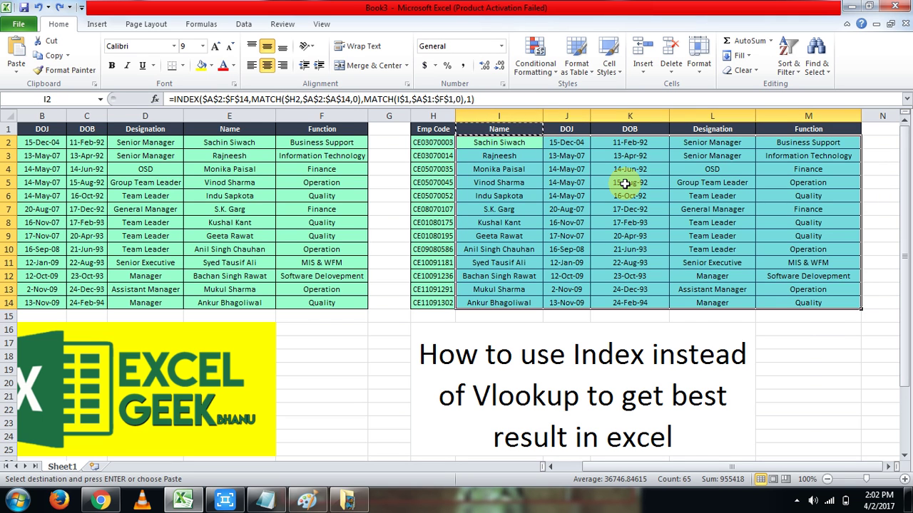
key("Home")
key("ctrl+Right")
key("ctrl+Right")
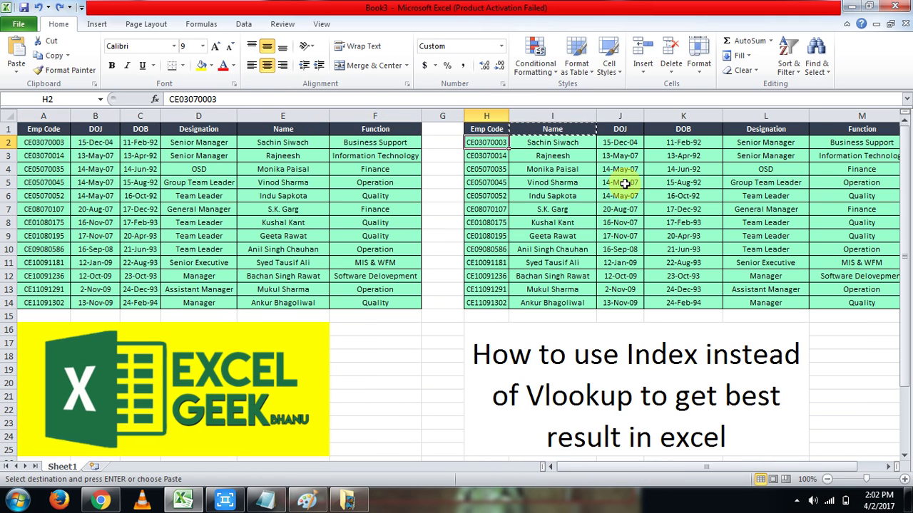
key("Right")
key("ctrl+shift+Down")
key("ctrl+shift+Right")
key("Delete")
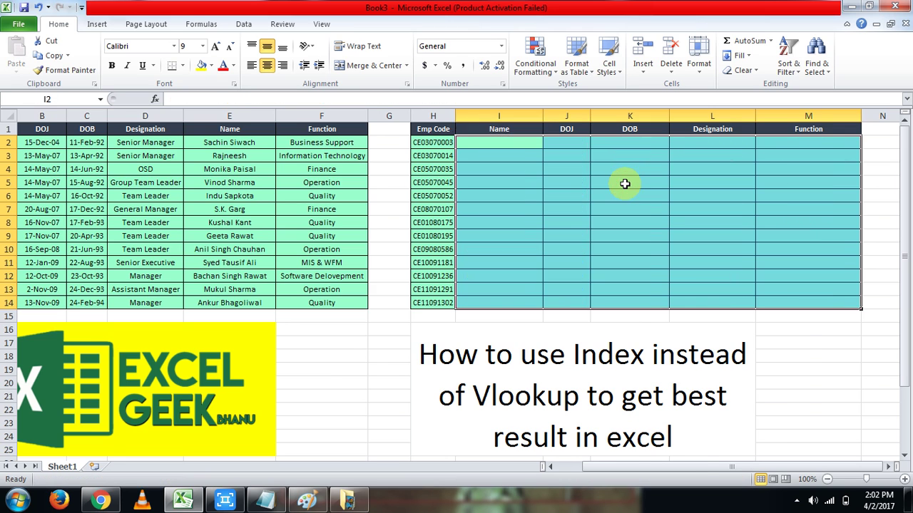
- Start a VLOOKUP formula in I2 under Name, with the employee code in H2 as the lookup value
key("Home")
key("Right")
key("ctrl+Right")
key("ctrl+Right")
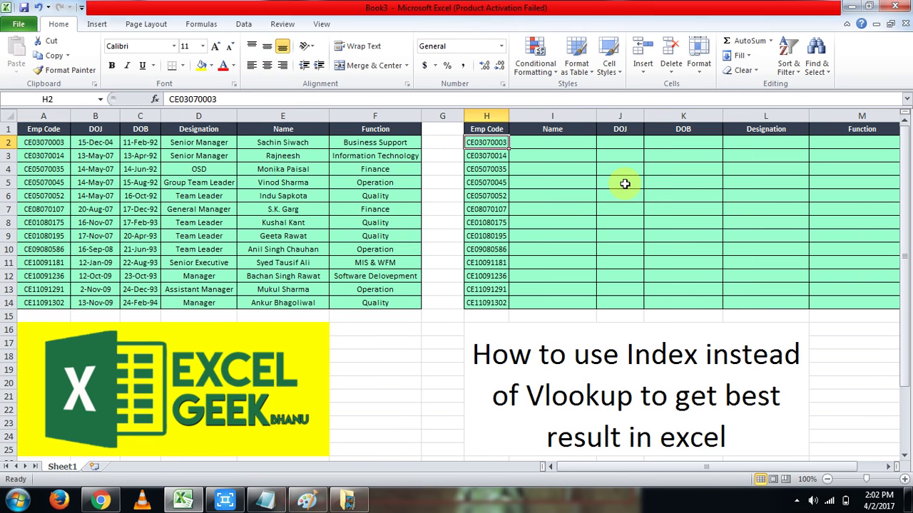
key("Right")
type("=vlo")
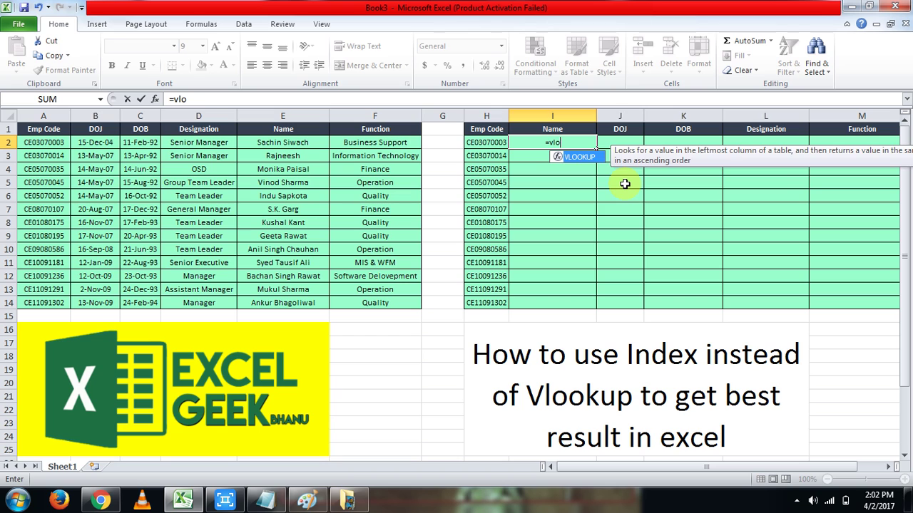
key("Tab")
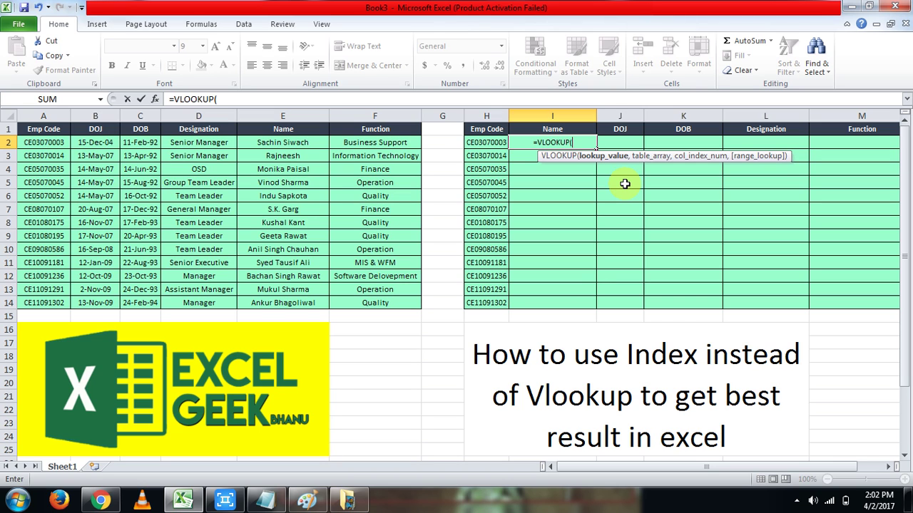
key("Left")
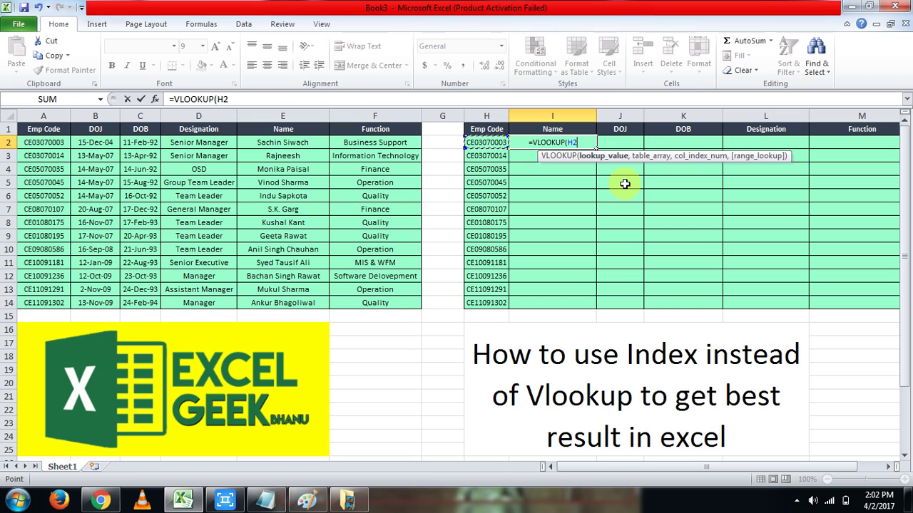
- Set the source data range A2:F14 as the table array of the VLOOKUP in I2
type(",")
key("Left")
key("Left")
key("Left")
key("Left")
key("Left")
key("Left")
key("Left")
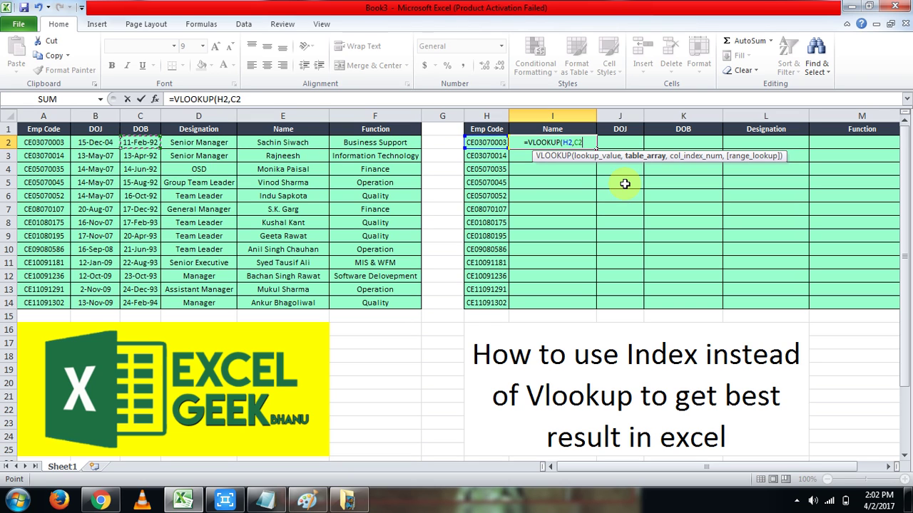
key("ctrl+shift+Down")
key("ctrl+shift+Right")
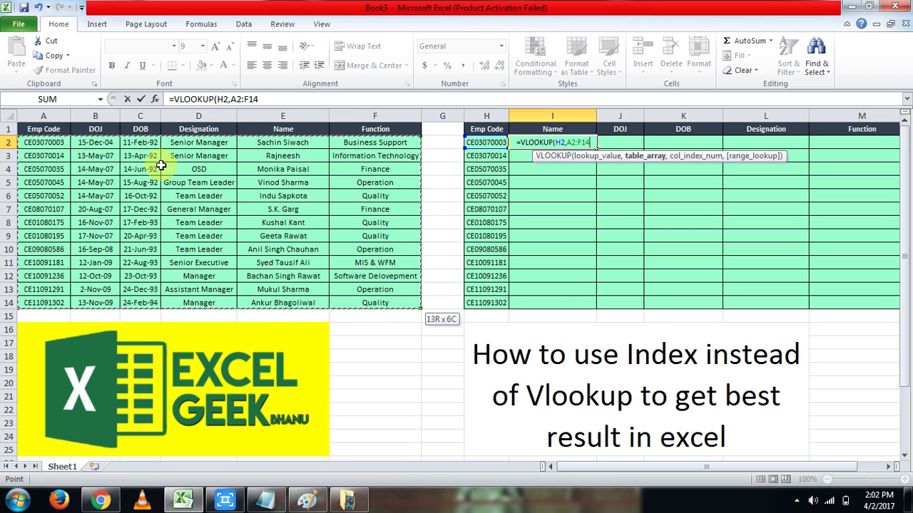
- Complete the I2 formula with column index 5 and range lookup 0 as =VLOOKUP(H2,A2:F14,5,0)
type(",")
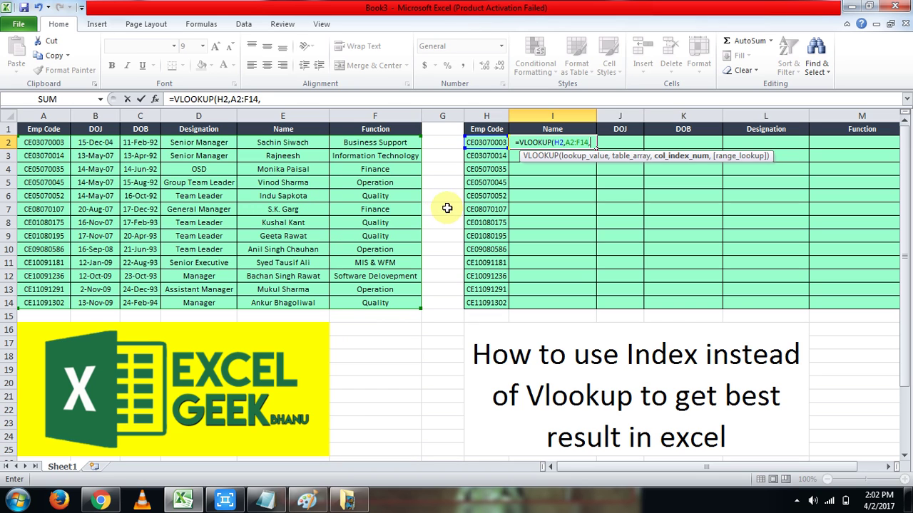
type("5,")
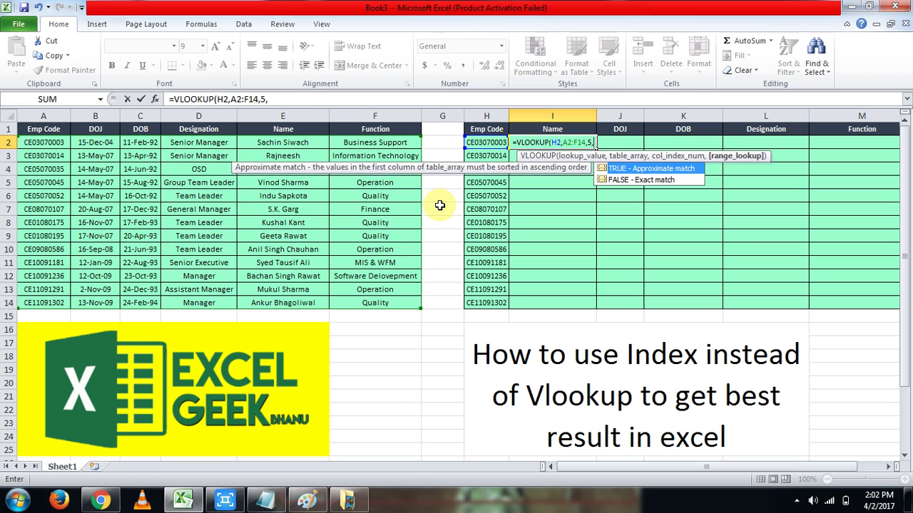
type("0)")
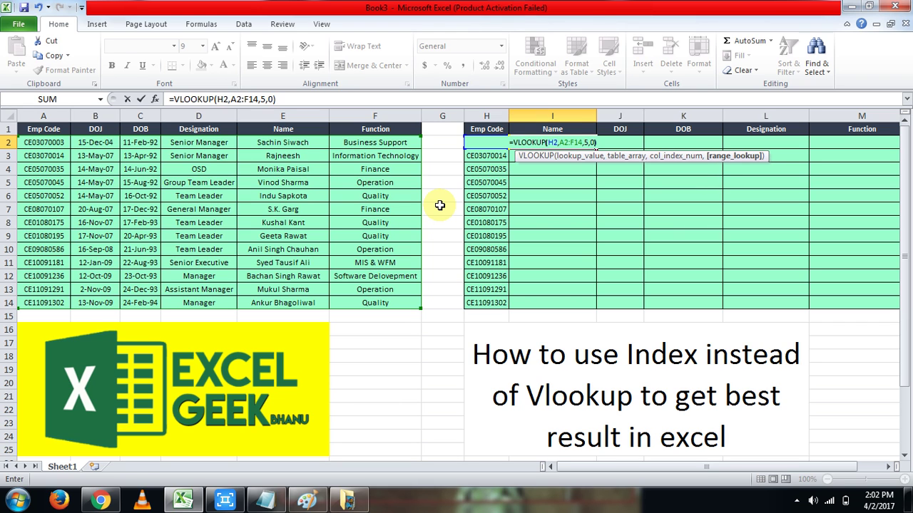
key("Return")
key("Up")
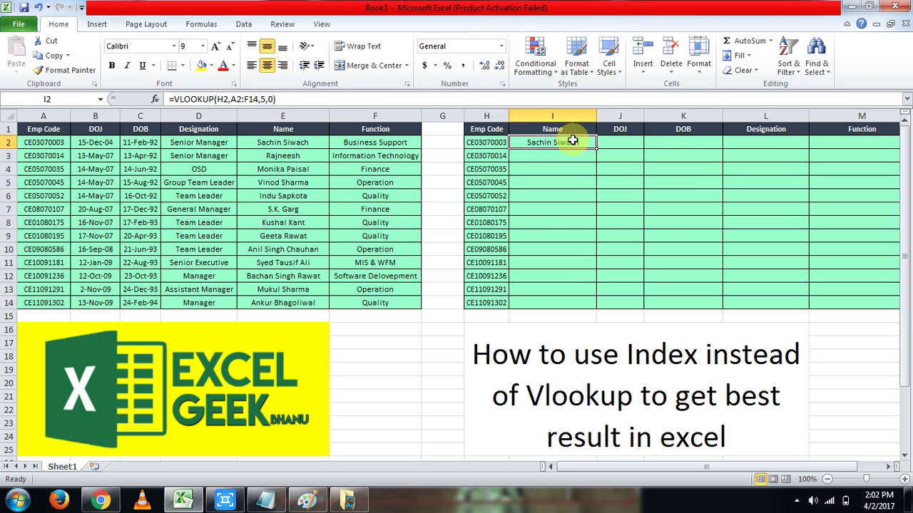
- Fill the Name VLOOKUP formula from I2 down through I14
key("Left")
key("ctrl+Down")
key("Right")
key("ctrl+shift+Up")
key("ctrl+d")
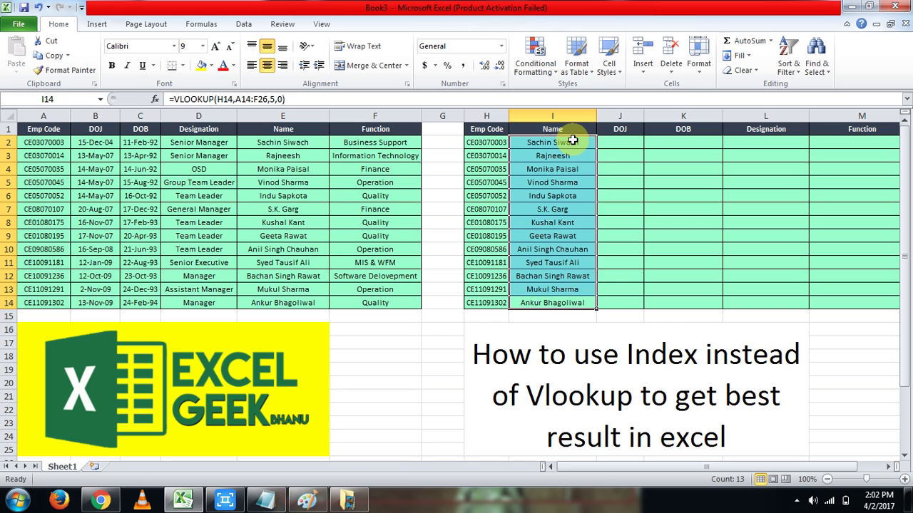
key("Right")
key("Left")
left_click(572, 140)
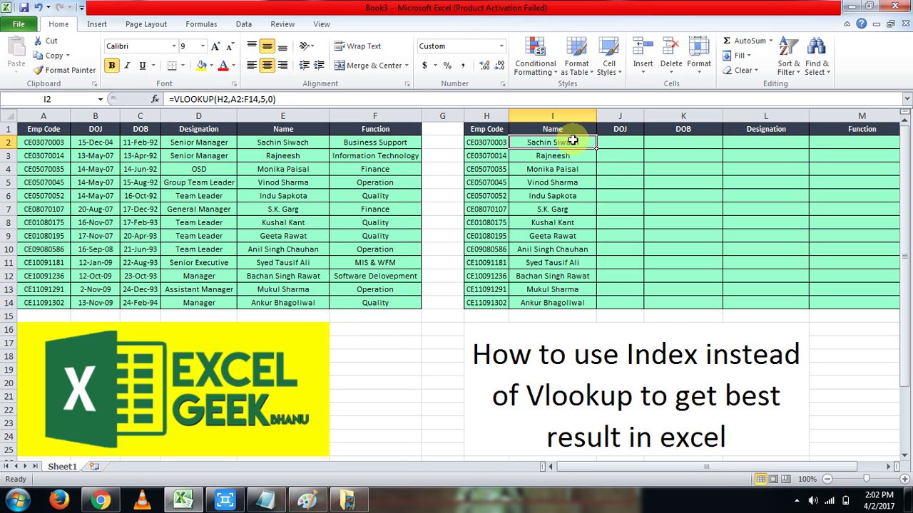
- Start a VLOOKUP formula in J2 under DOJ, with the employee code in H2 as the lookup value
key("Right")
key("Left")
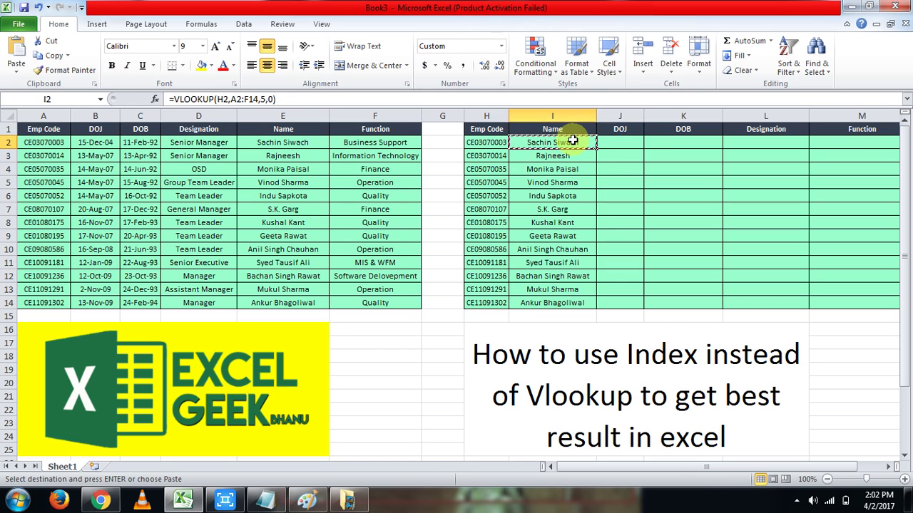
key("Right")
type("=vl")
key("Tab")
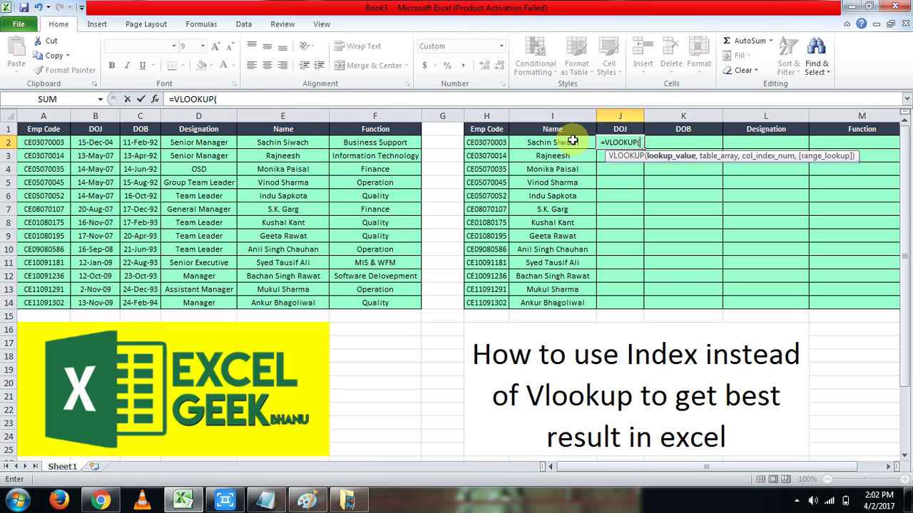
key("Left")
key("Left")
type(",")
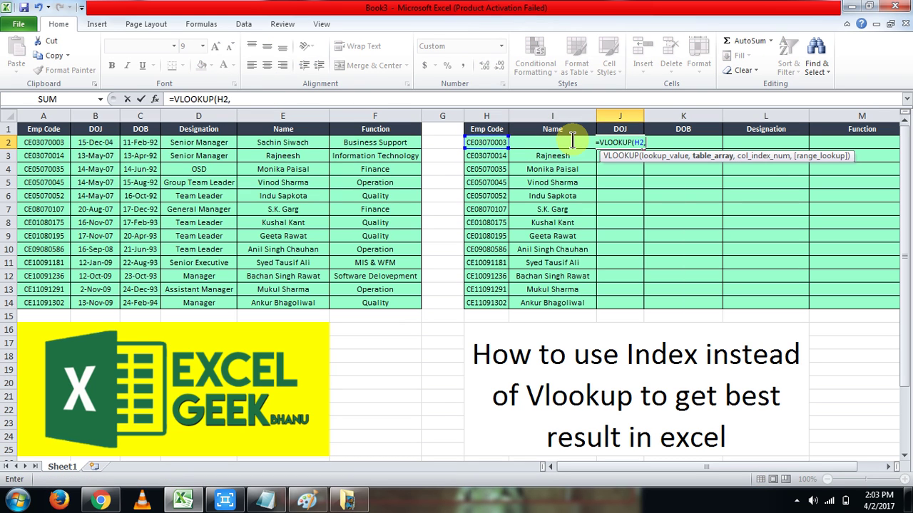
- Complete the J2 formula with table array A2:F14, column index 2 and range lookup 0
key("Home")
key("ctrl+shift+Down")
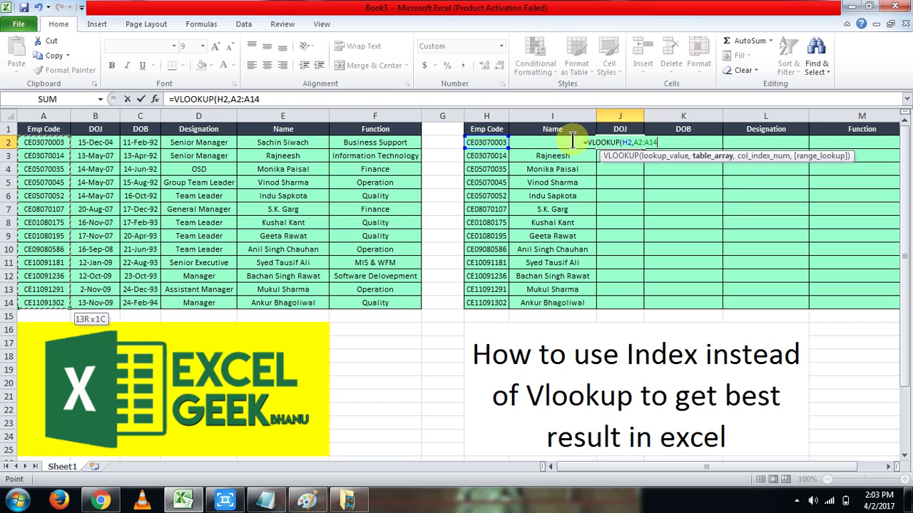
key("ctrl+shift+Right")
type(",")
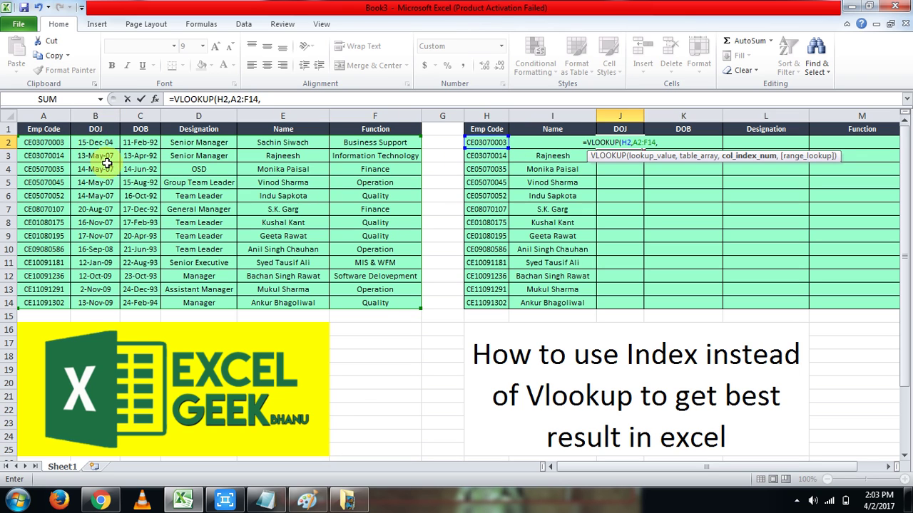
type("2")
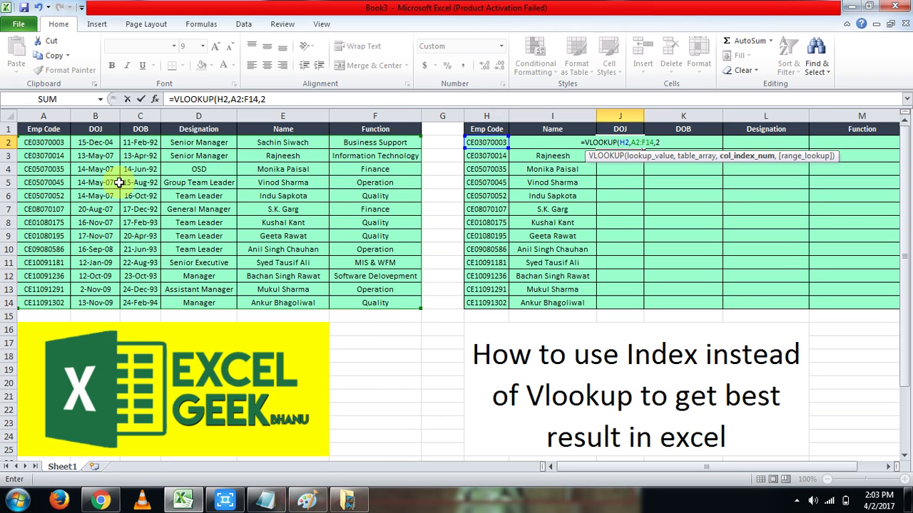
type(",")
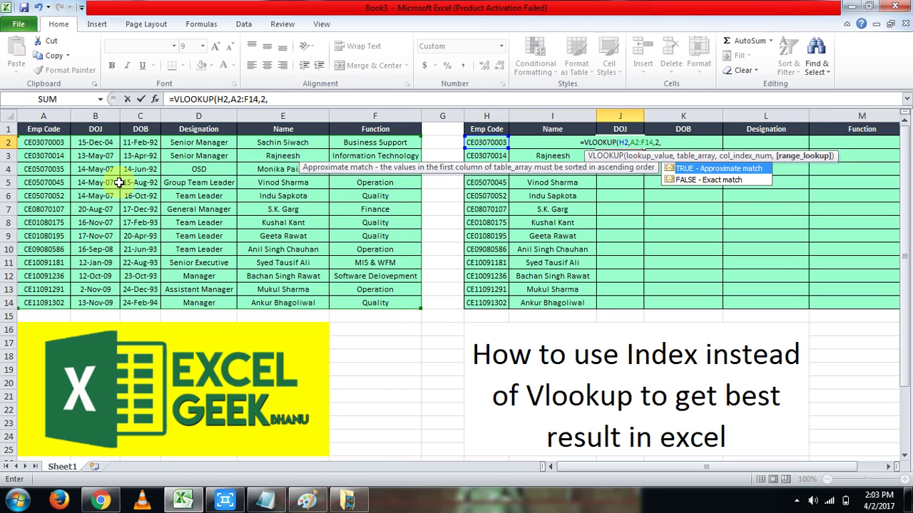
type("0)")
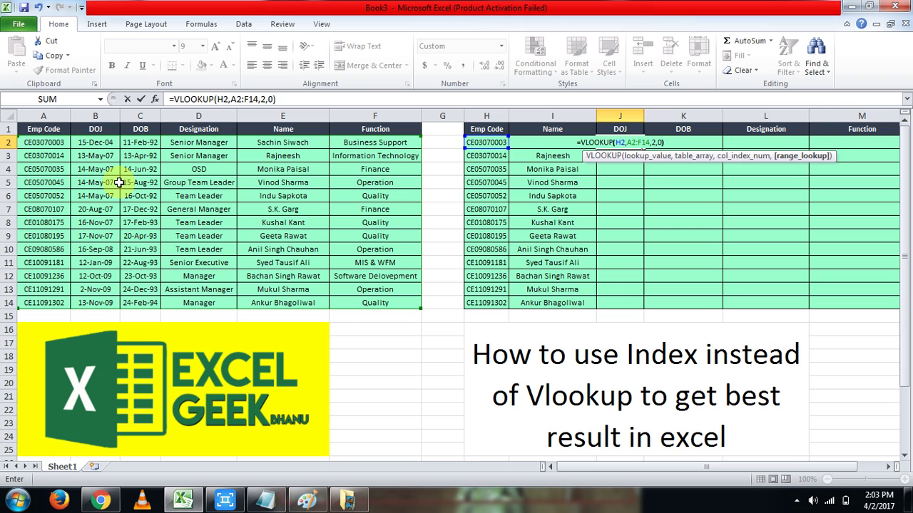
key("Return")
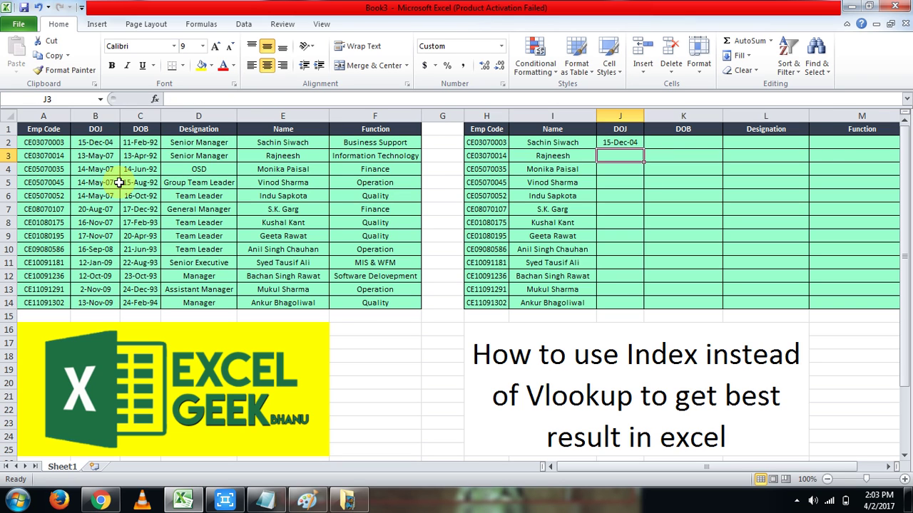
- Review the J2 VLOOKUP formula and the column headers across row 1 of the second table
key("Up")
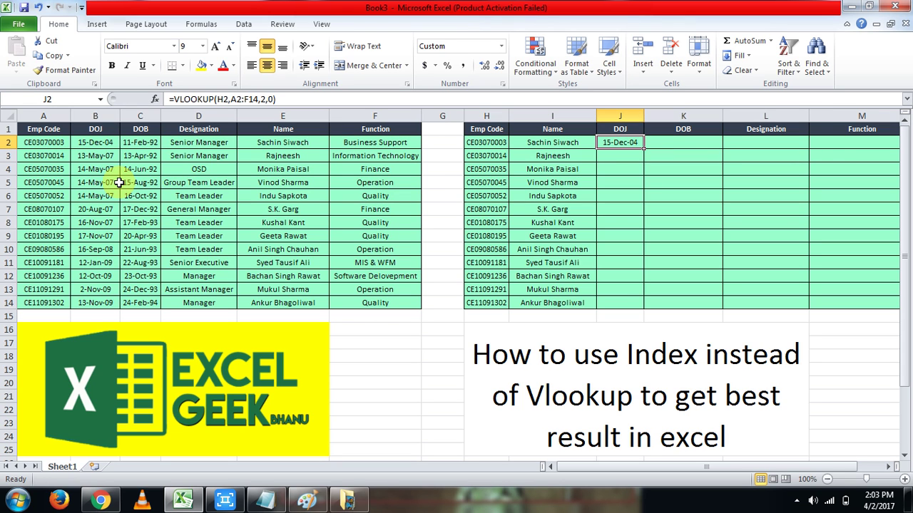
key("Up")
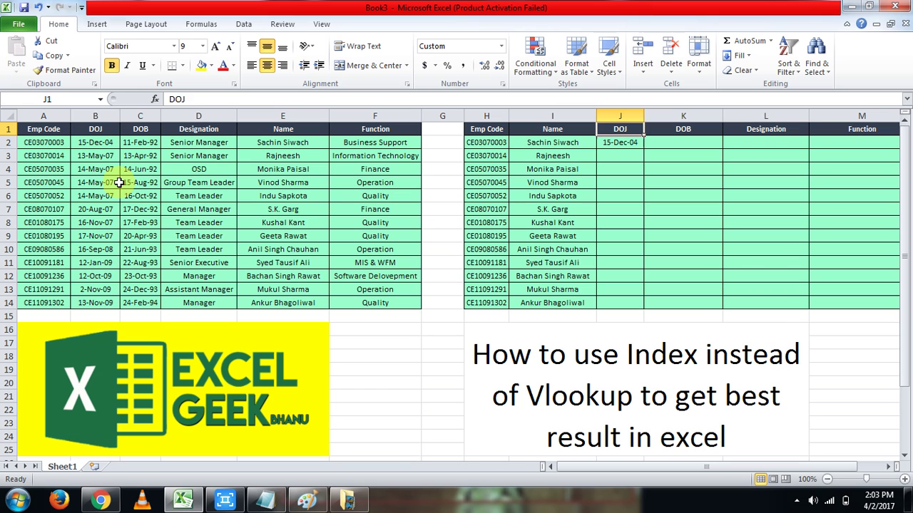
key("Right")
key("Left")
key("Left")
key("Left")
key("Right")
key("Right")
key("Right")
key("Right")
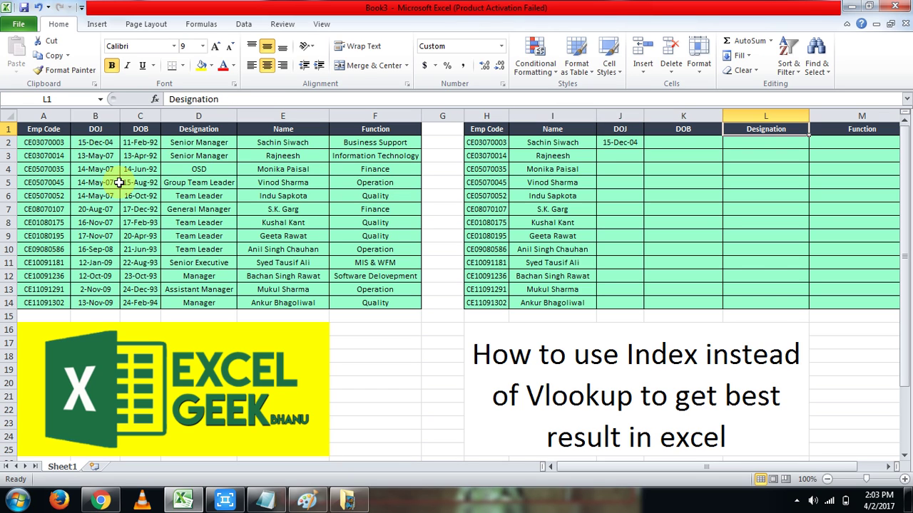
key("Left")
key("Left")
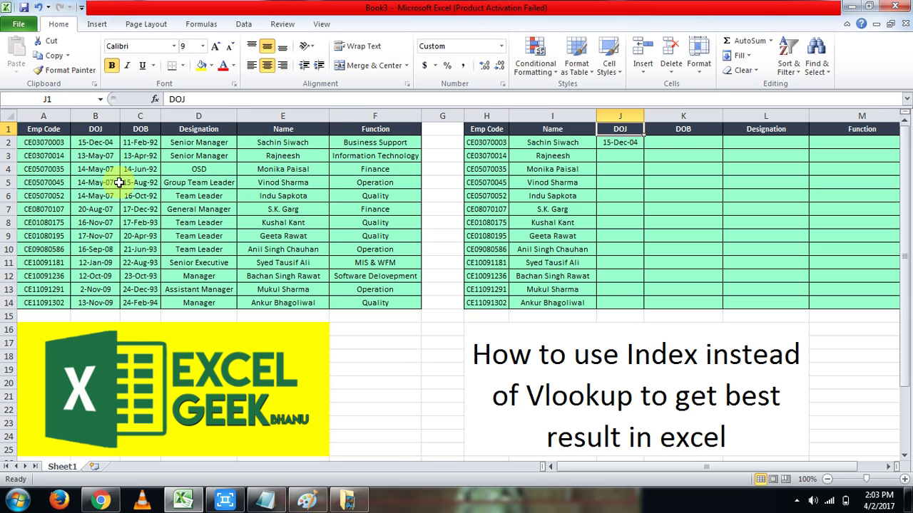
- Clear the VLOOKUP formulas from J2 and from I2:I14 in the second table
key("Down")
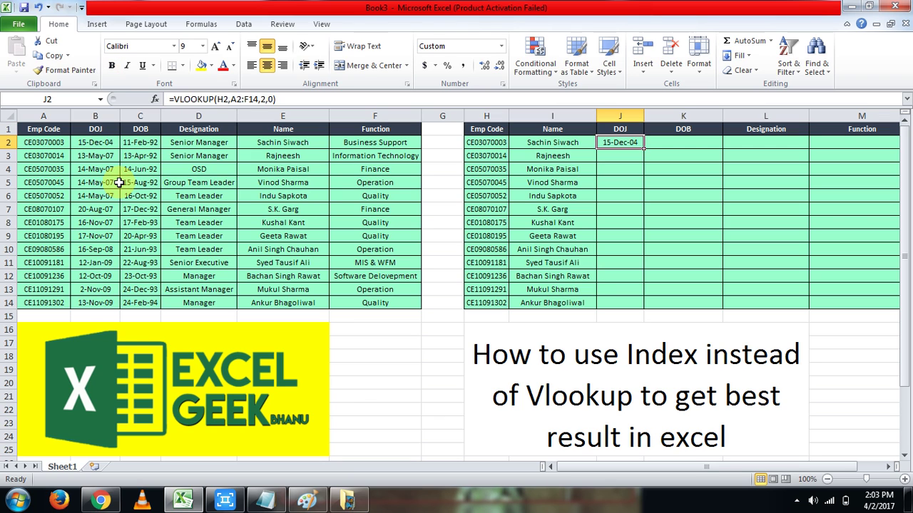
key("Delete")
key("Left")
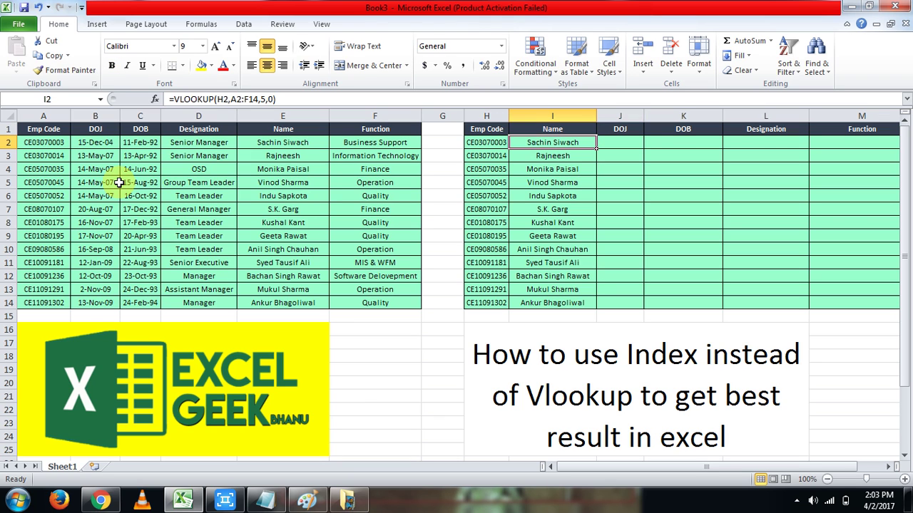
key("Delete")
key("Down")
key("ctrl+shift+Down")
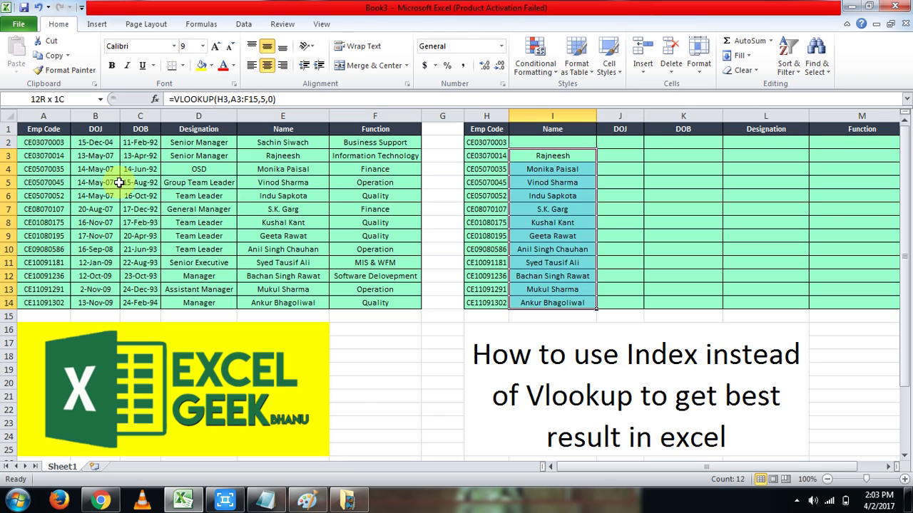
key("Delete")
key("Up")
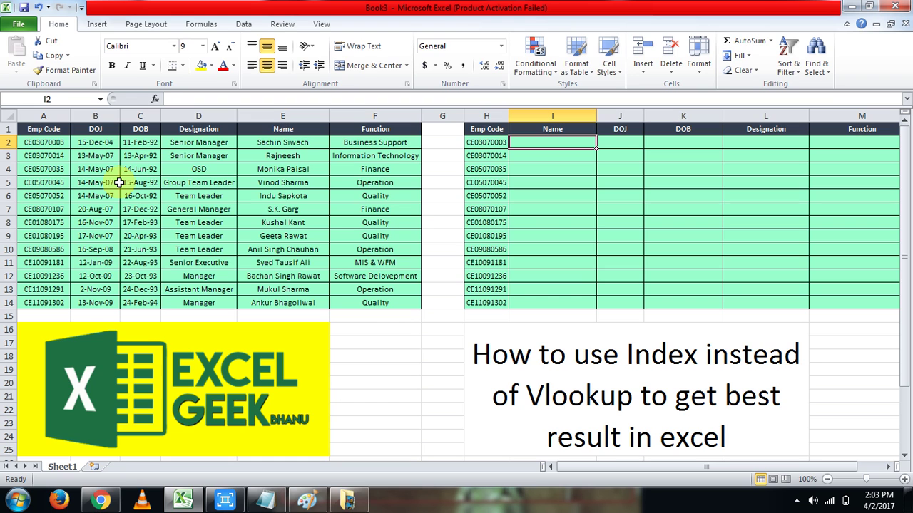
- Start an INDEX formula in I2 under Name, with the source data A2:F14 as the array
type("=inde")
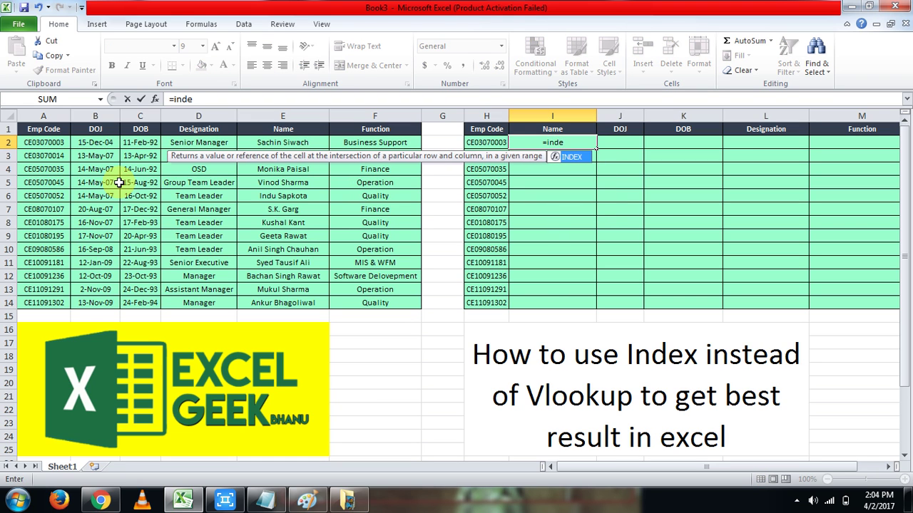
key("Tab")
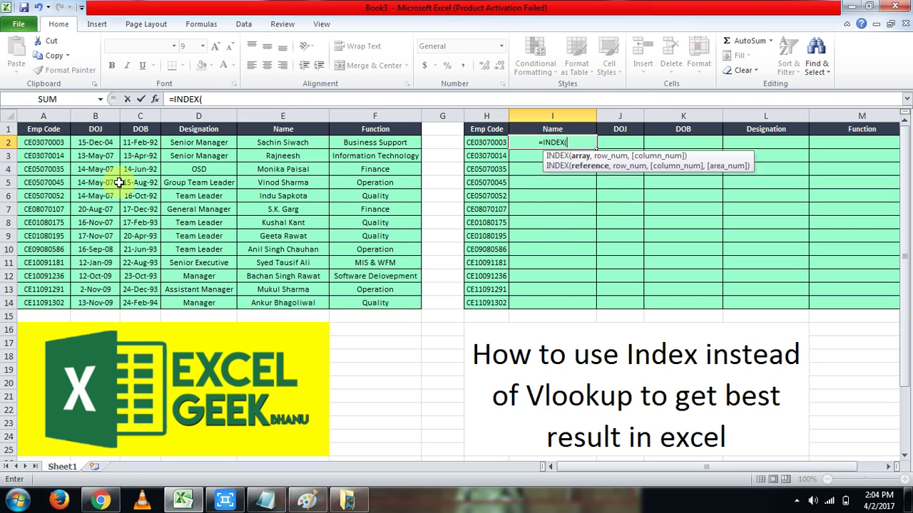
key("ctrl+Left")
key("ctrl+Left")
key("ctrl+Left")
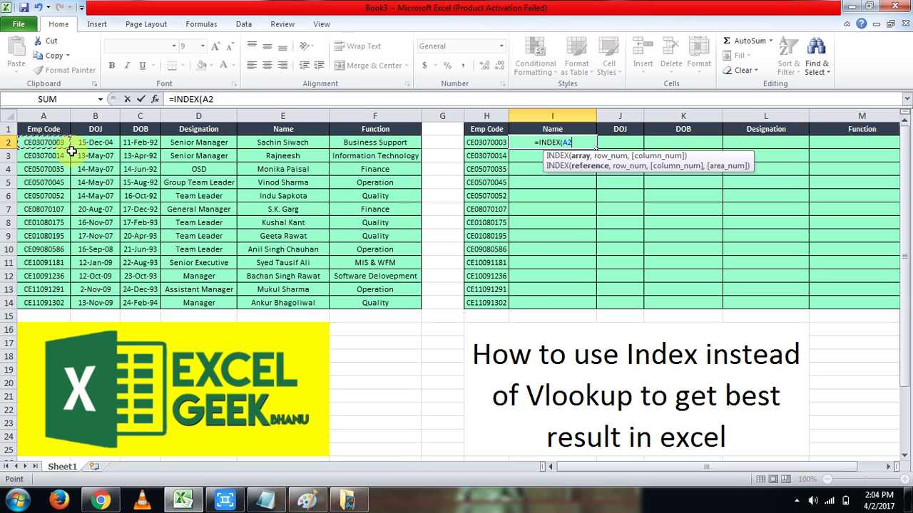
left_click_drag(71, 146, 421, 308)
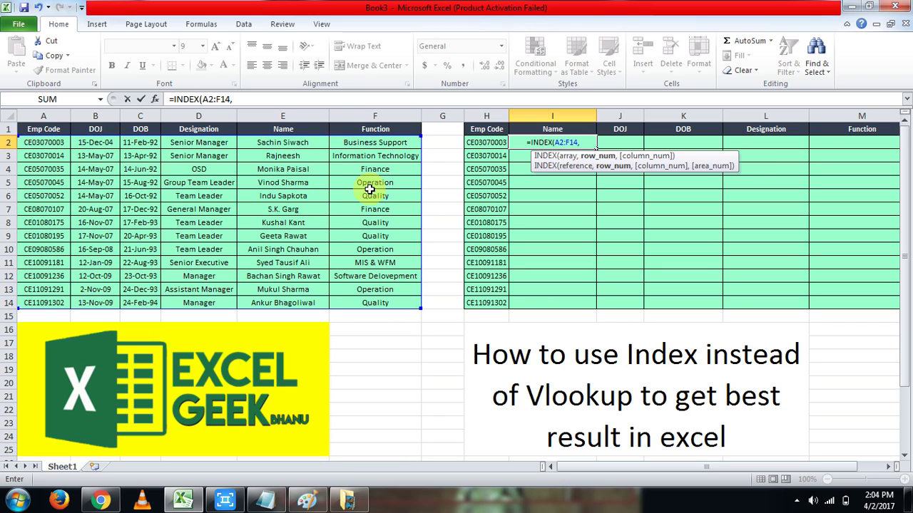
- Nest a MATCH function as the row number of the INDEX formula, with the employee code in H2 as the lookup value
type("ma")
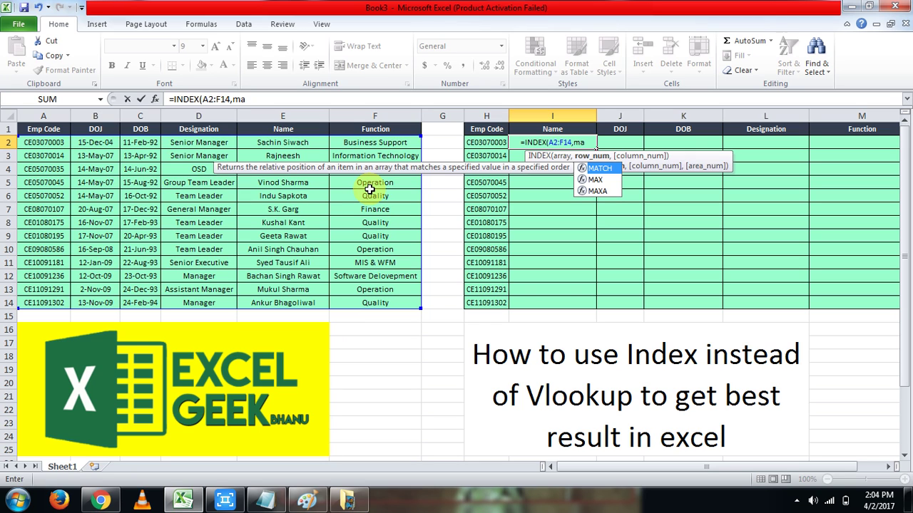
key("Tab")
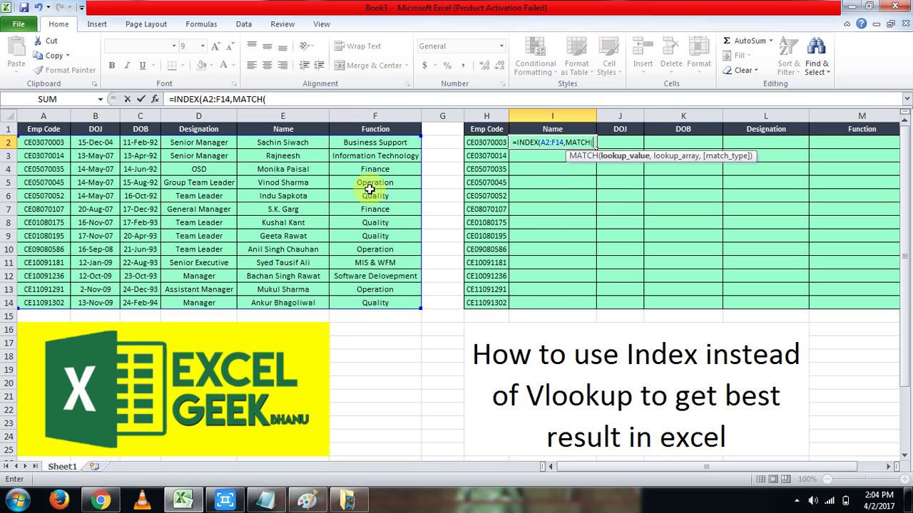
left_click(484, 142)
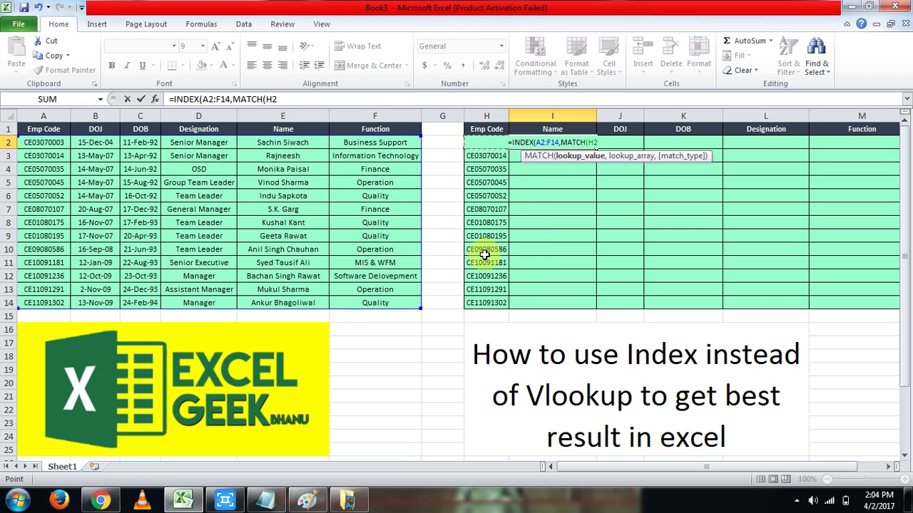
type(",")
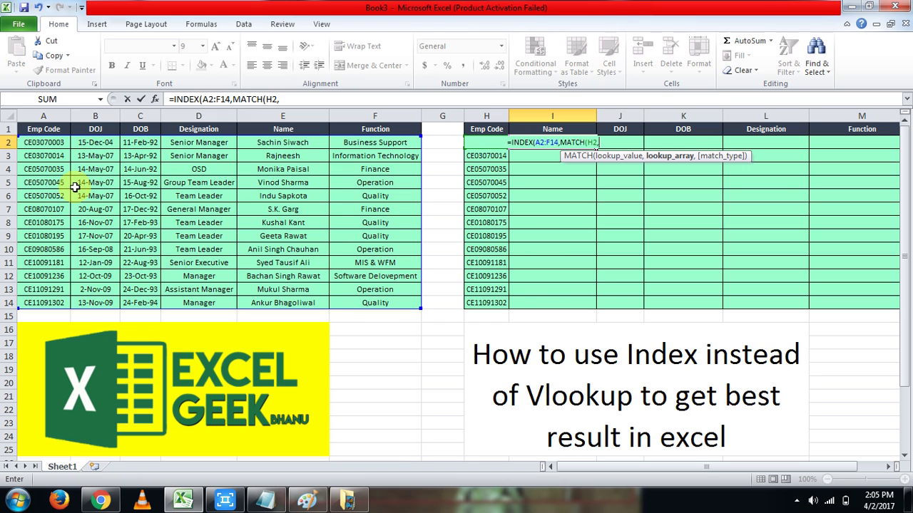
- Complete the row MATCH with the Emp Code range A2:A14 as lookup array and match type 0
left_click(47, 142)
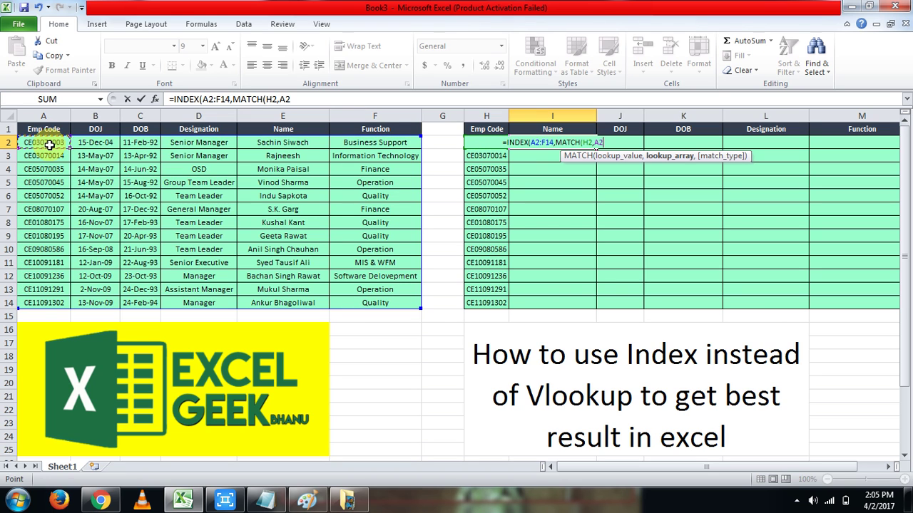
key("shift+Down")
key("shift+Down")
key("shift+Down")
key("shift+Down")
key("shift+Down")
key("shift+Down")
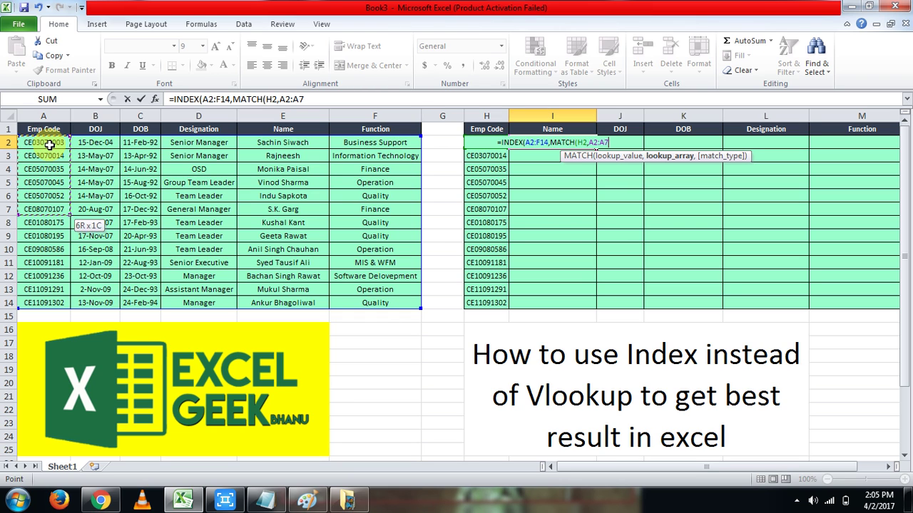
key("shift+Down")
key("shift+Down")
key("shift+Down")
key("shift+Down")
key("shift+Down")
key("shift+Down")
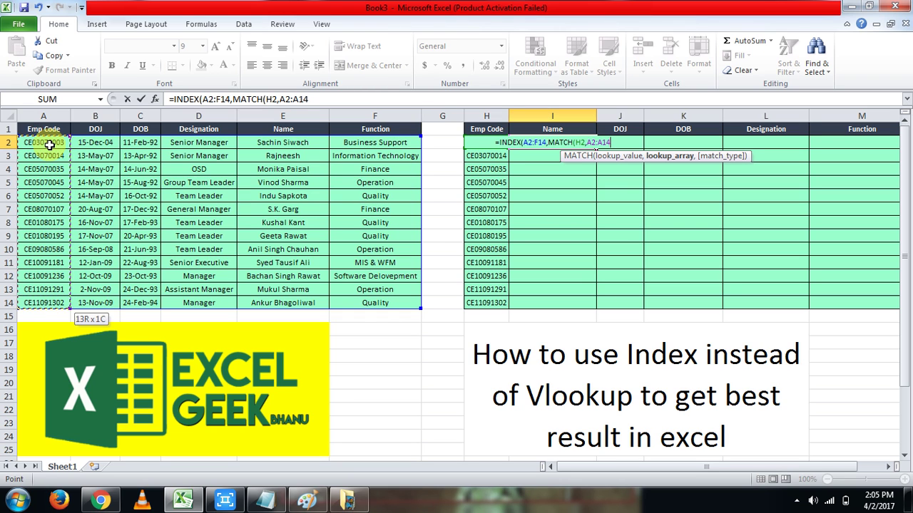
type(",0")
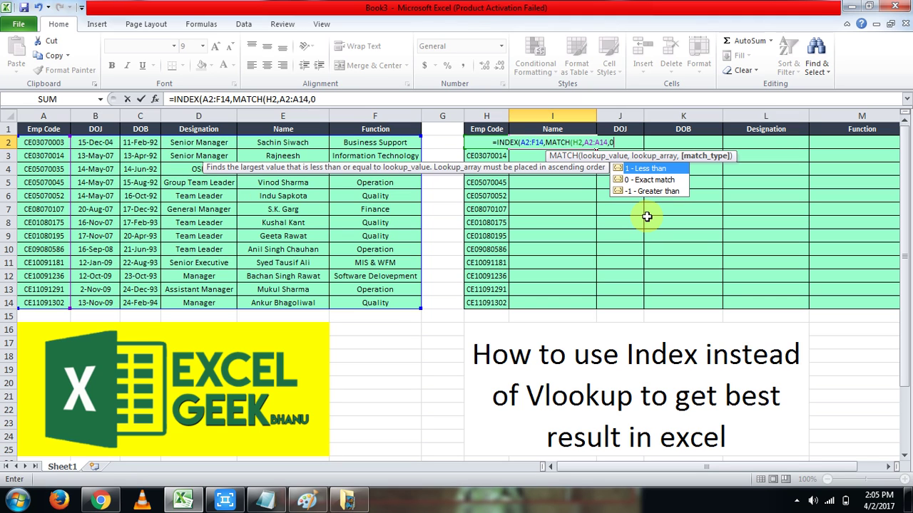
type(")")
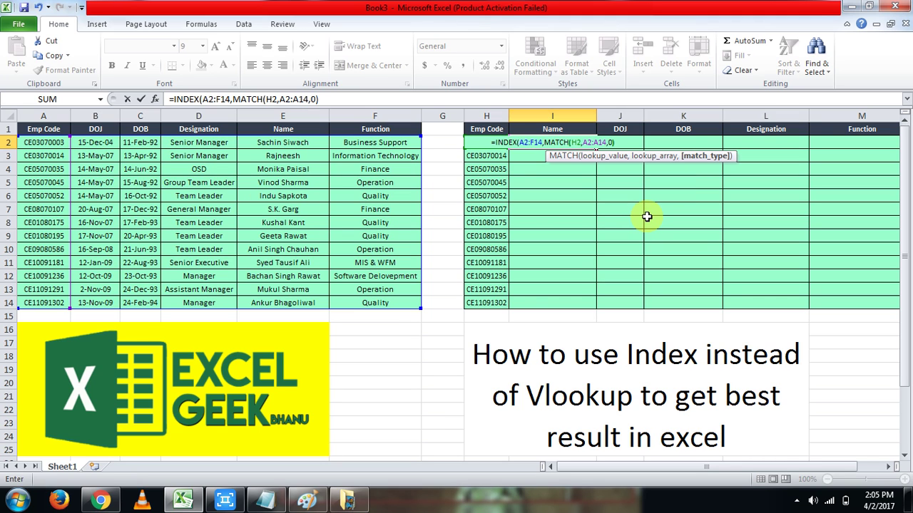
- Nest a second MATCH as the column number of the INDEX formula, with the Name header in I1 as the lookup value
type(",")
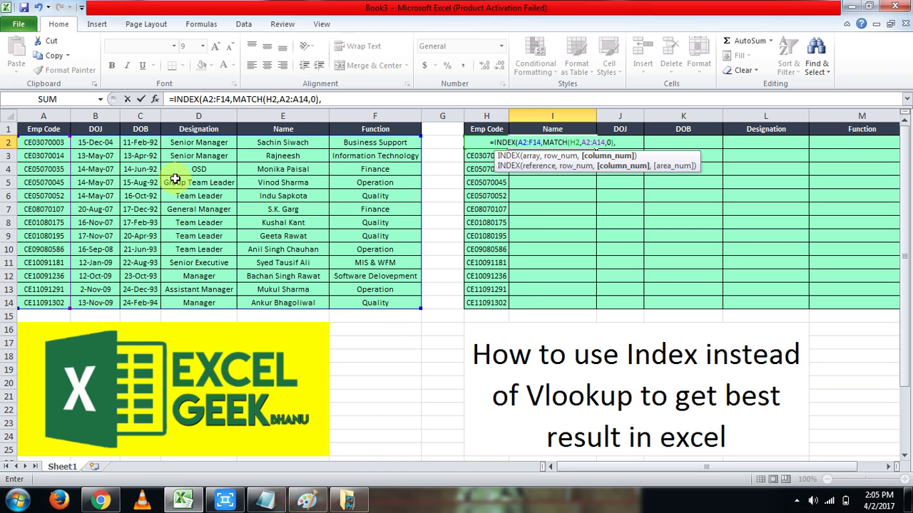
type("mat")
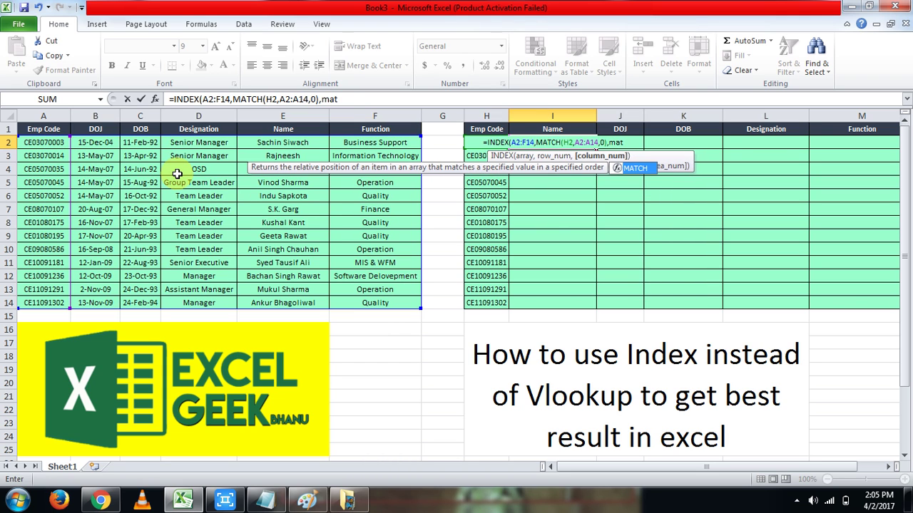
key("Tab")
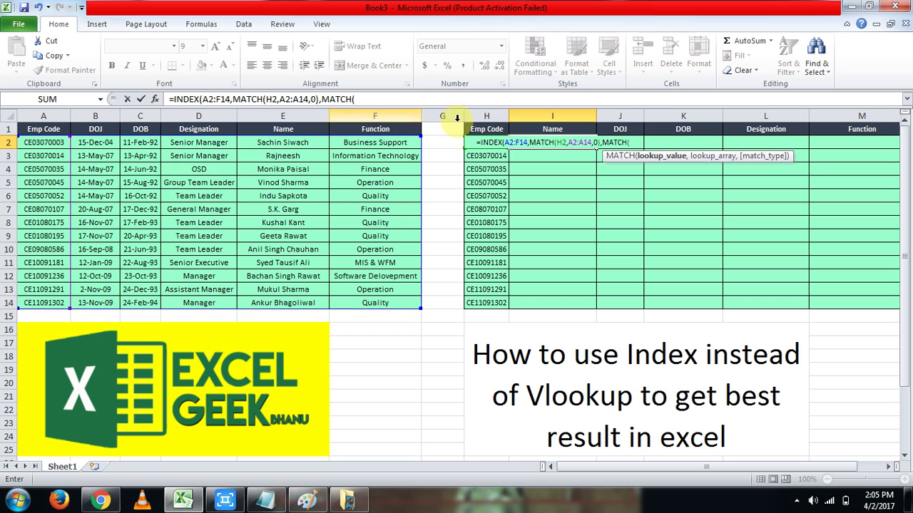
left_click(570, 132)
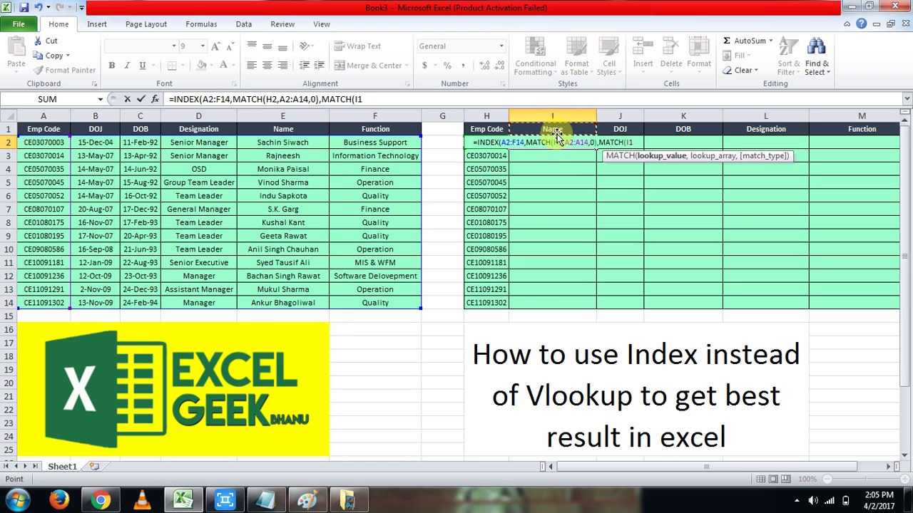
type(",")
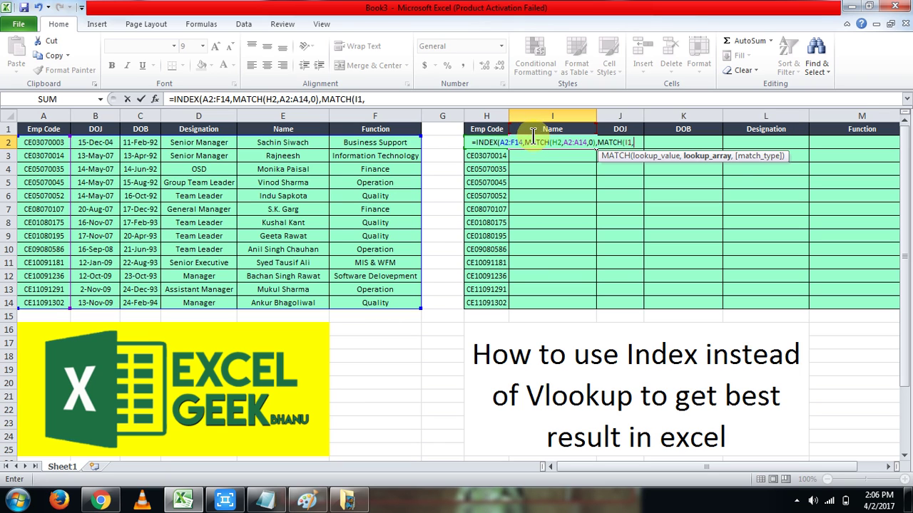
- Complete the column MATCH with the header row A1:F1 as lookup array and match type 0
left_click(59, 131)
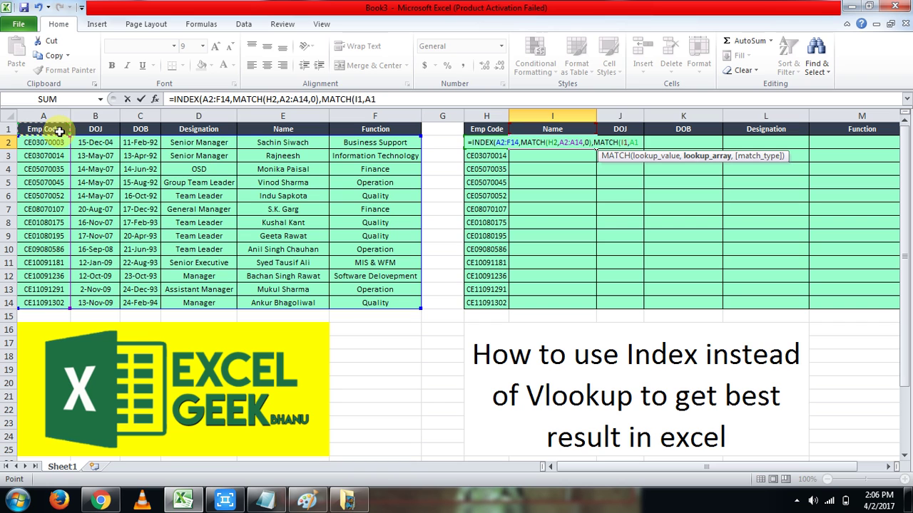
key("ctrl+shift+Right")
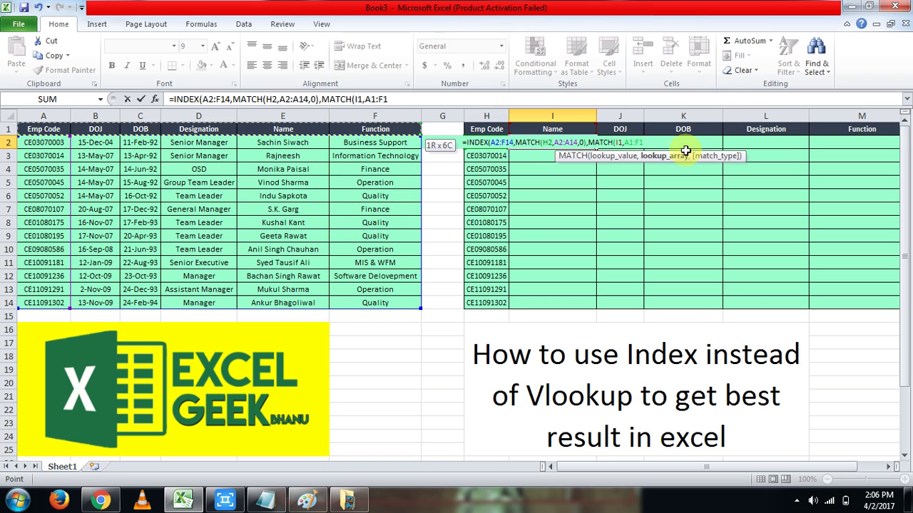
type(",")
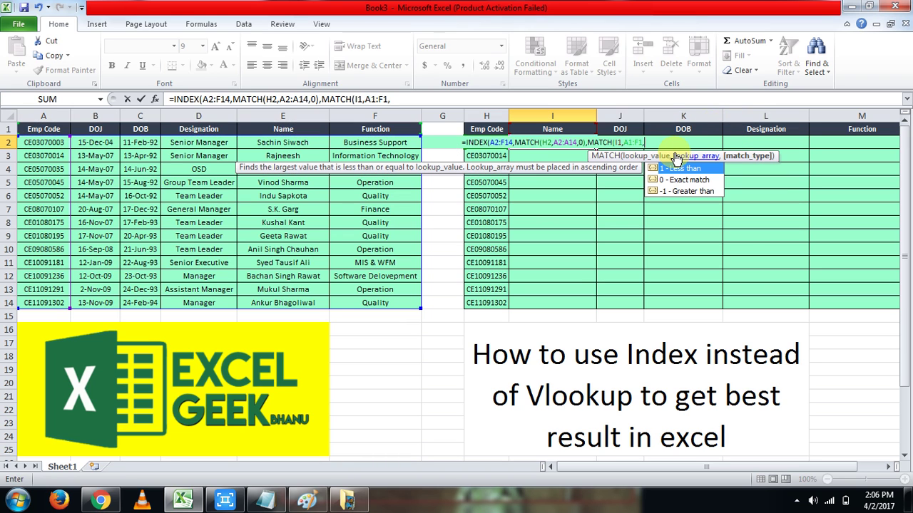
type("0")
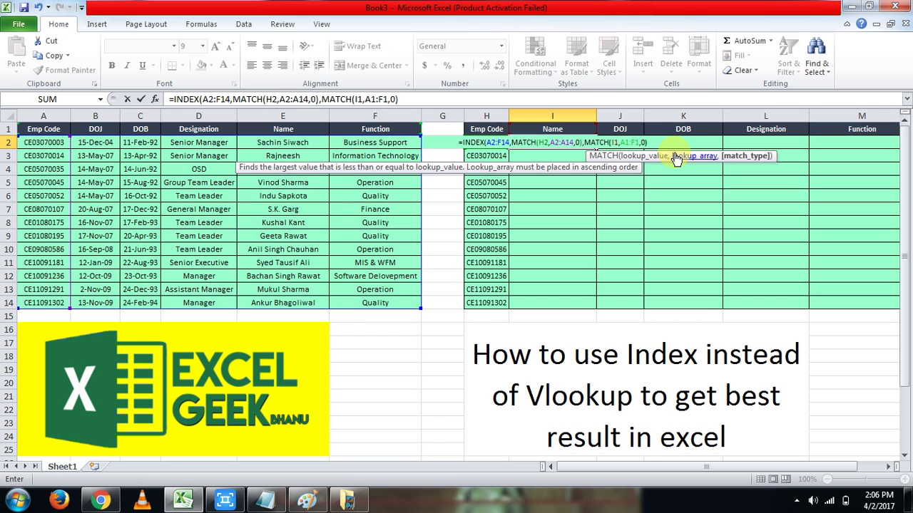
type(")")
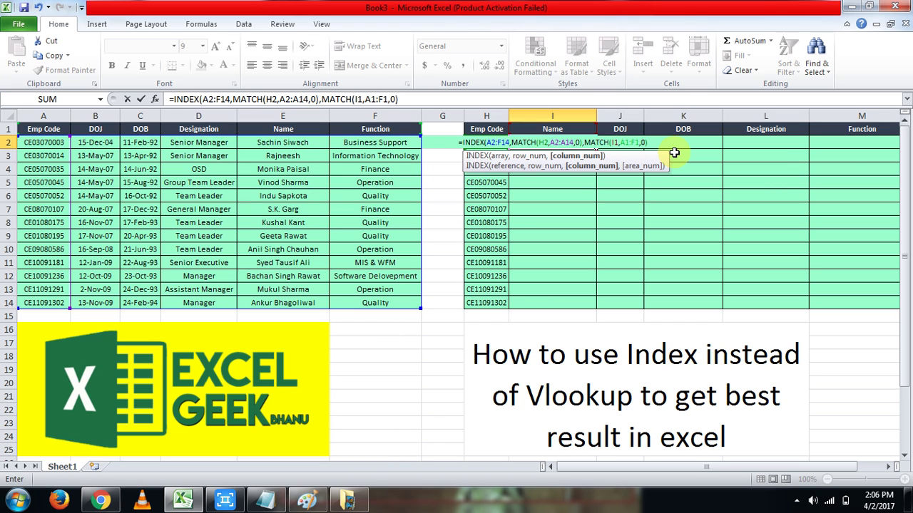
- Add area number 1 and enter the I2 formula as =INDEX(A2:F14,MATCH(H2,A2:A14,0),MATCH(I1,A1:F1,0),1)
type(",1")
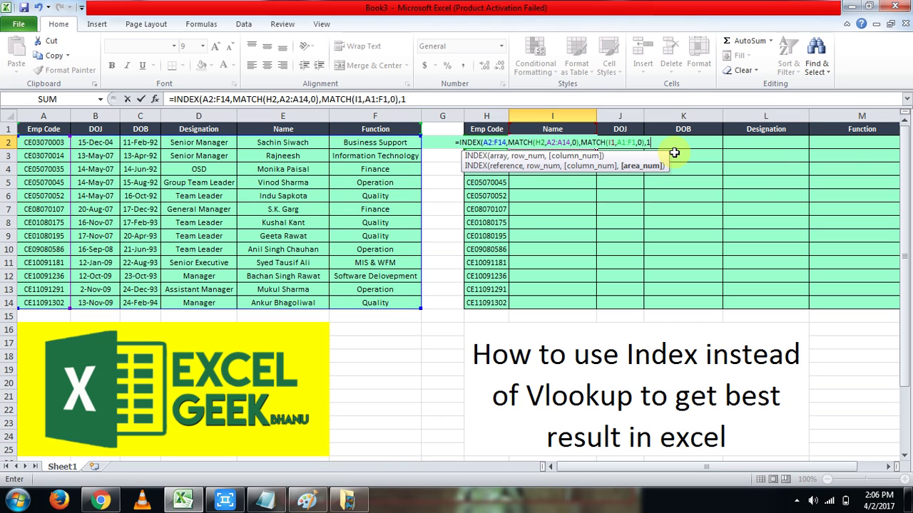
type(")")
key("Return")
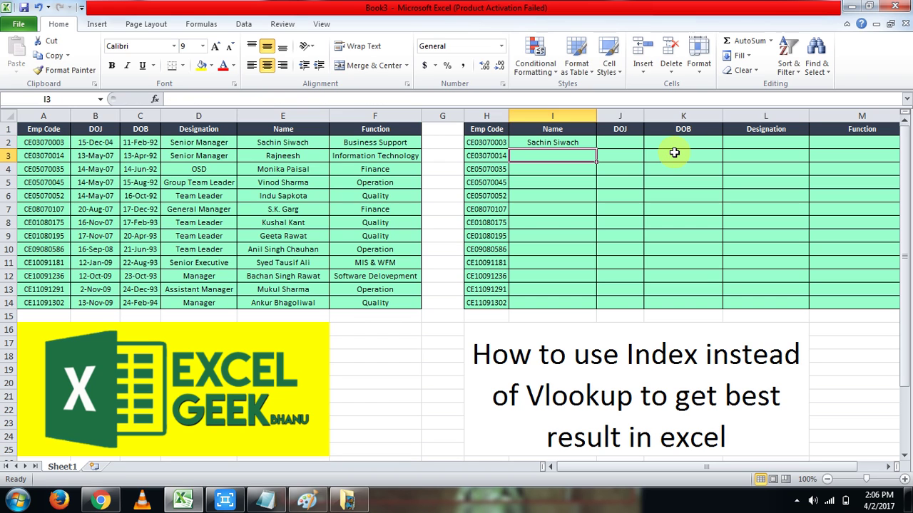
- Review the INDEX formula in I2 and the Name header in I1 that it looks up
left_click(549, 142)
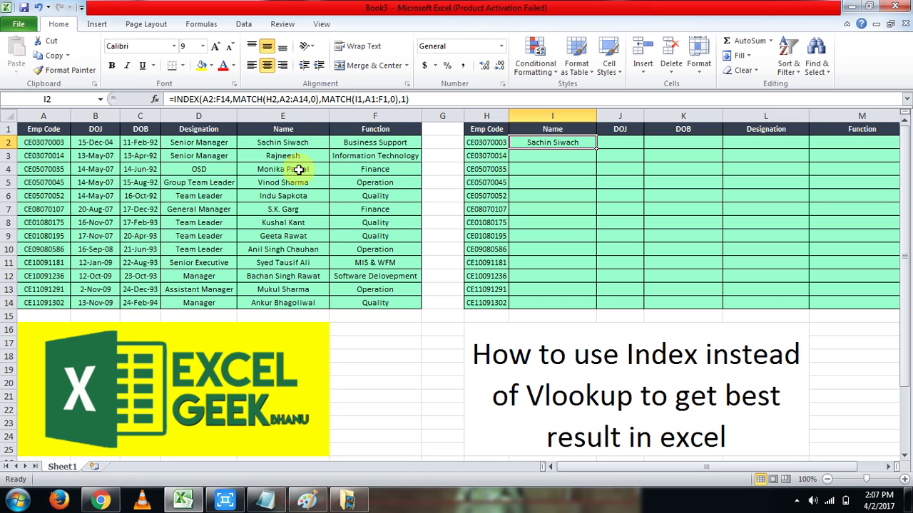
left_click(552, 128)
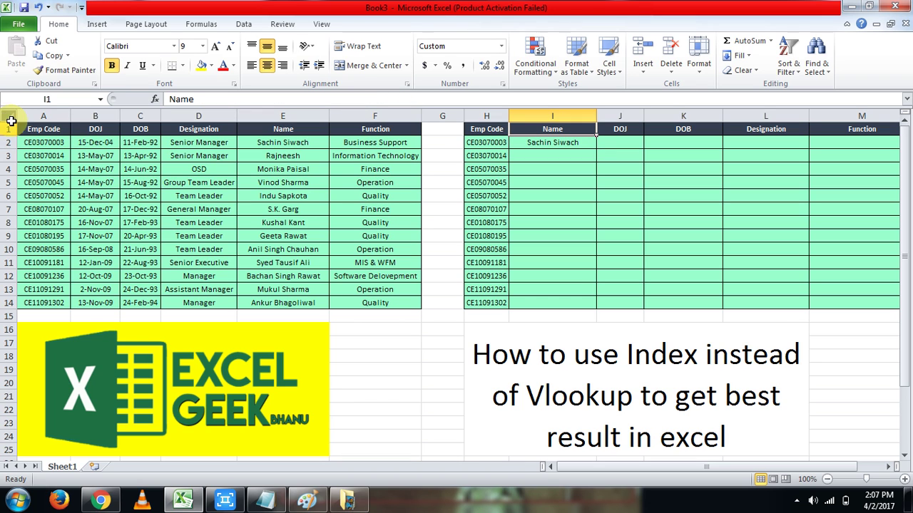
- Examine the header row A1:F1 that the column MATCH searches
left_click(45, 128)
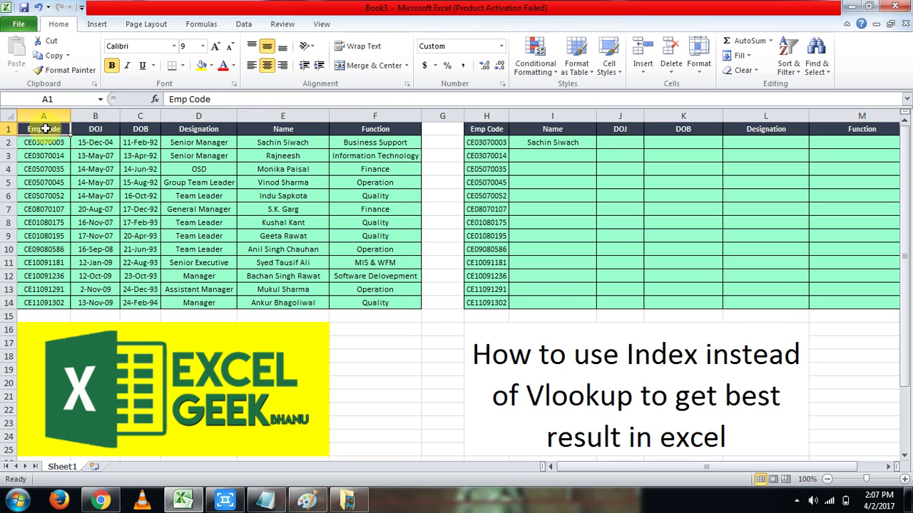
key("shift+Right")
key("shift+Right")
key("shift+Right")
key("shift+Right")
key("shift+Right")
key("shift+Right")
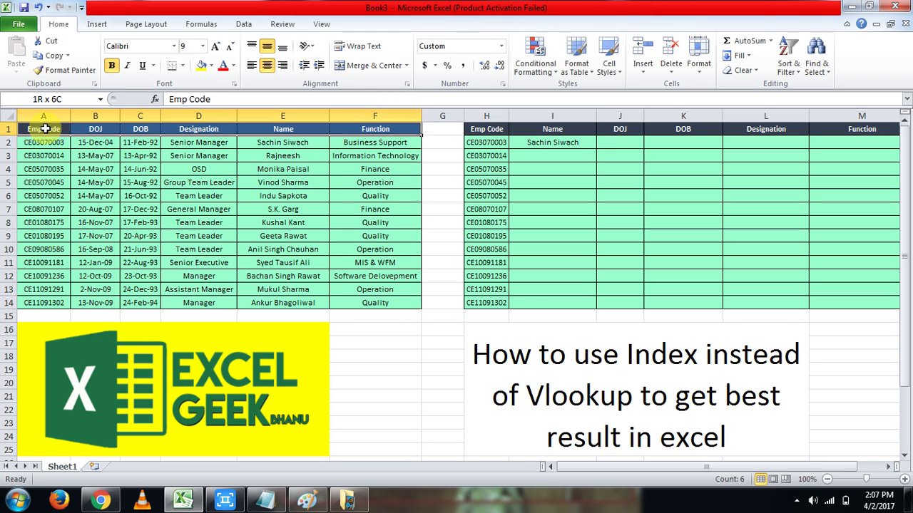
key("shift+Left")
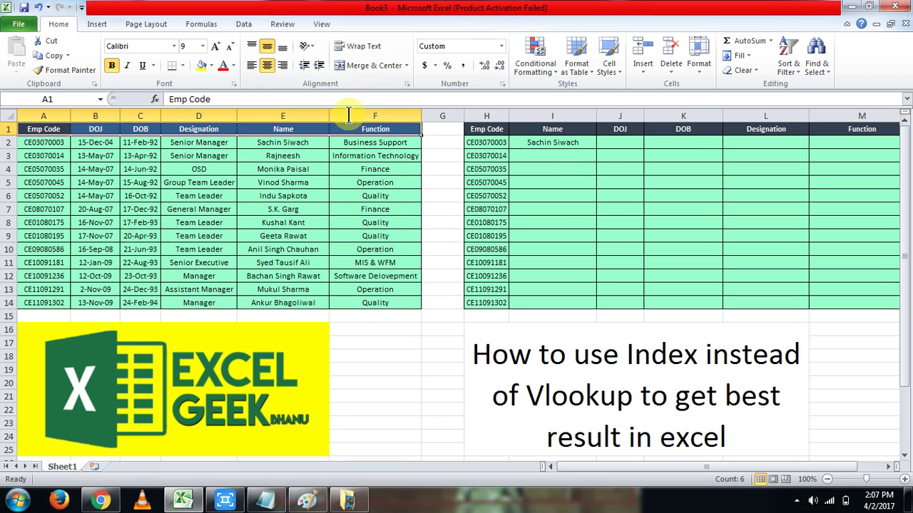
- Change the header in I1 to Nam to test the column MATCH against a misspelled header
left_click(571, 126)
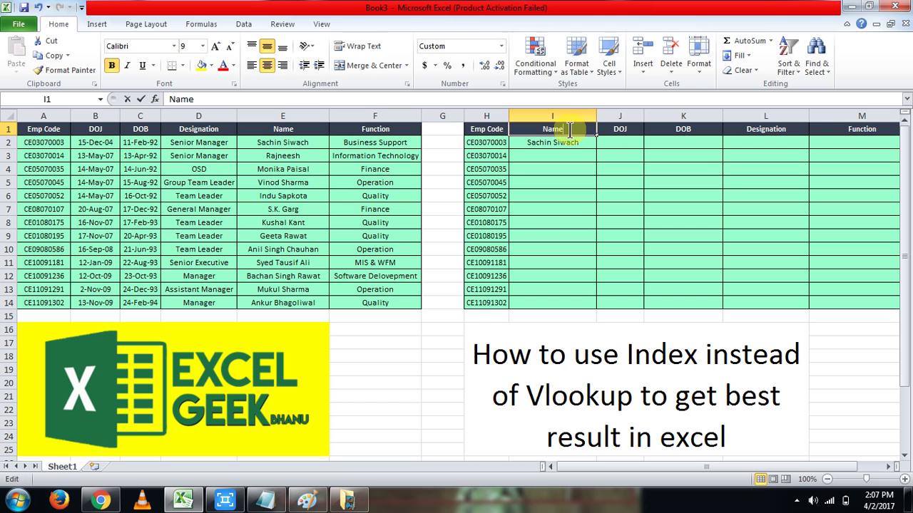
double_click(570, 129)
key("BackSpace")
key("Return")
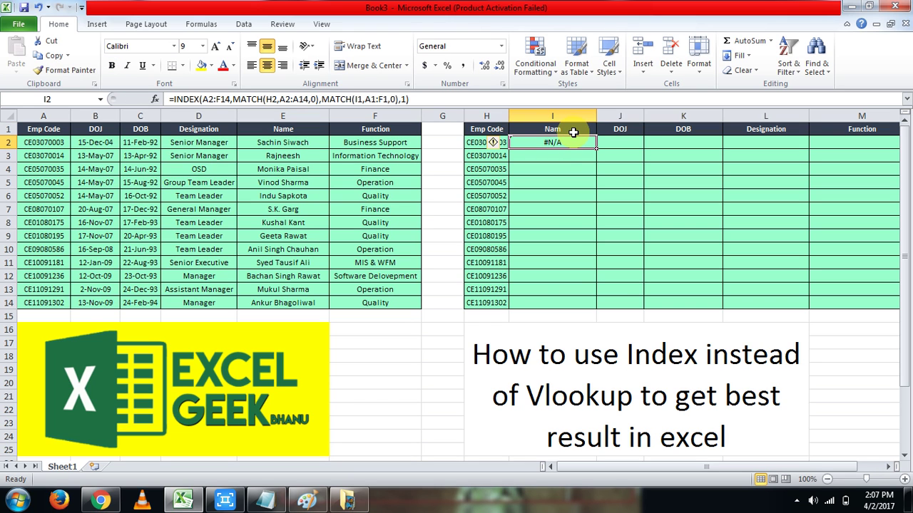
- Copy the Name header from E1 of the source table into I1
key("Home")
key("Up")
key("Right")
key("Right")
key("Right")
key("Right")
key("Right")
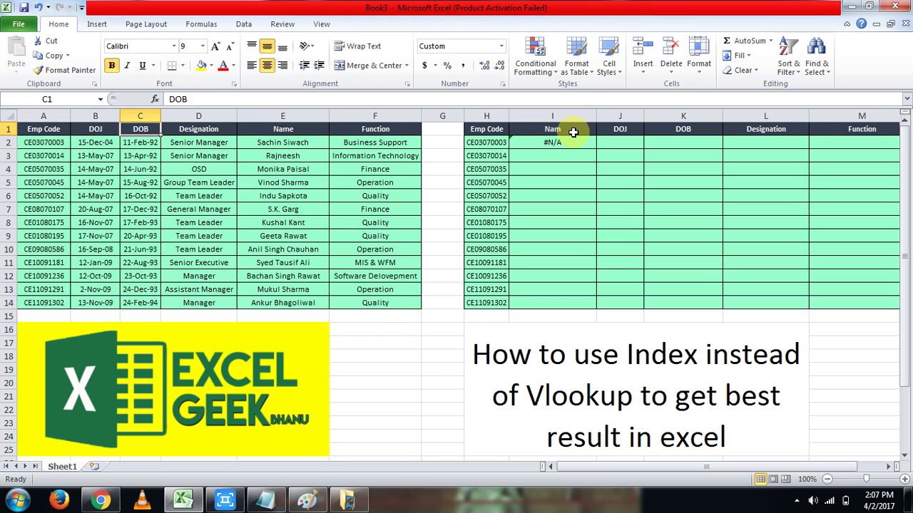
key("Left")
key("ctrl+c")
key("Right")
key("Right")
key("Right")
key("Right")
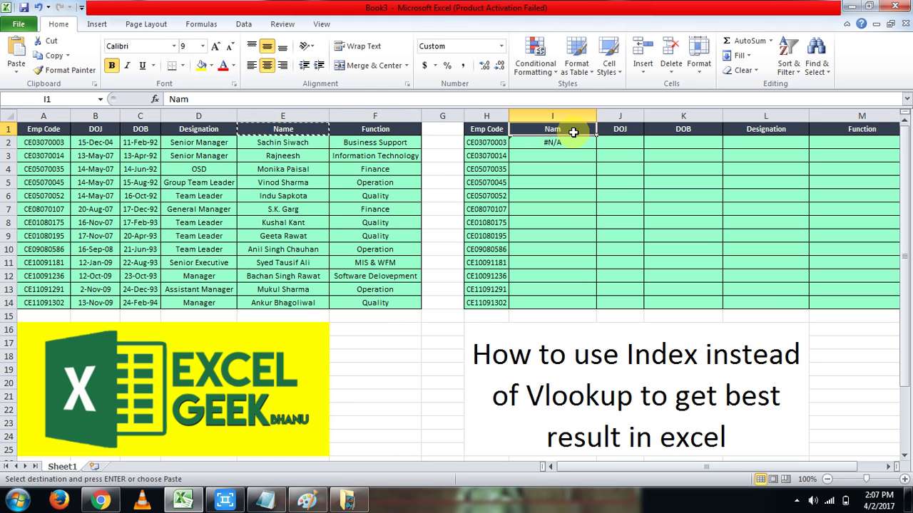
key("Return")
- Fill the INDEX formula from I2 down through I14
key("Down")
key("Down")
key("shift+Up")
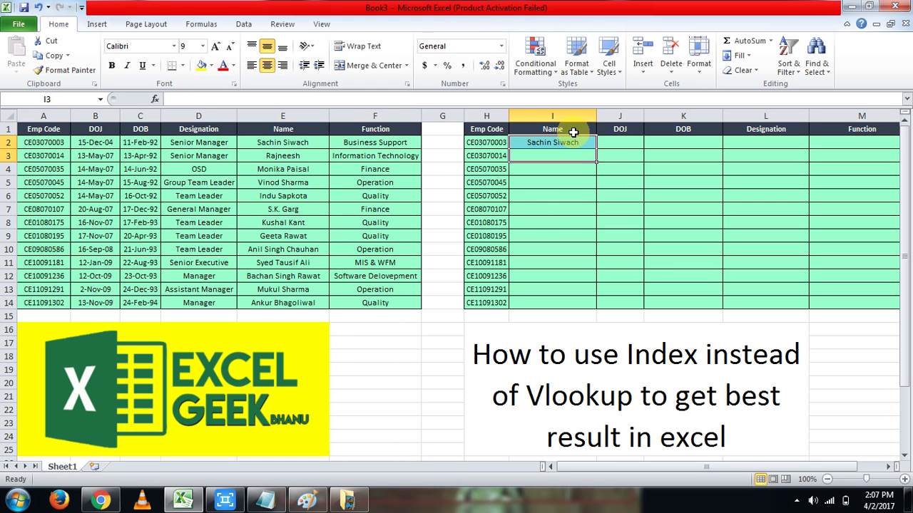
key("Right")
key("Left")
key("Up")
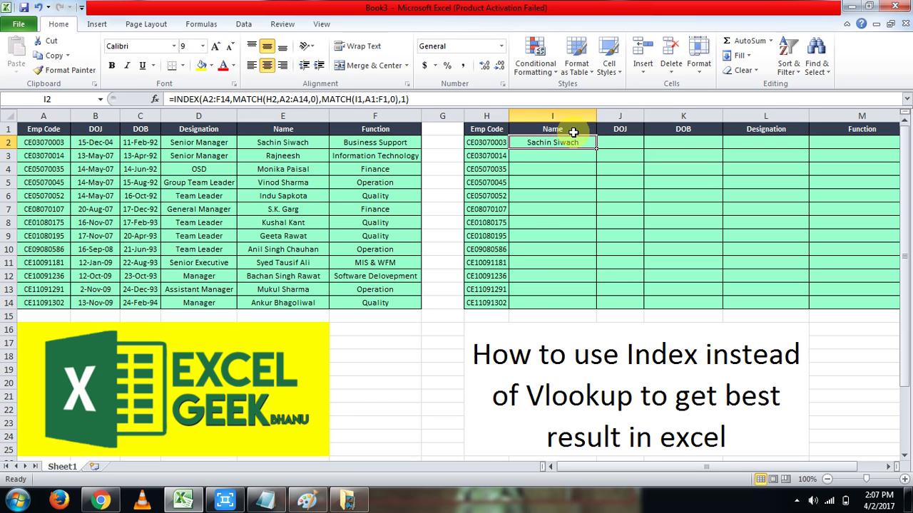
key("shift+Down")
key("shift+Down")
key("shift+Down")
key("shift+Down")
key("shift+Down")
key("shift+Down")
key("shift+Down")
key("shift+Down")
key("shift+Down")
key("shift+Down")
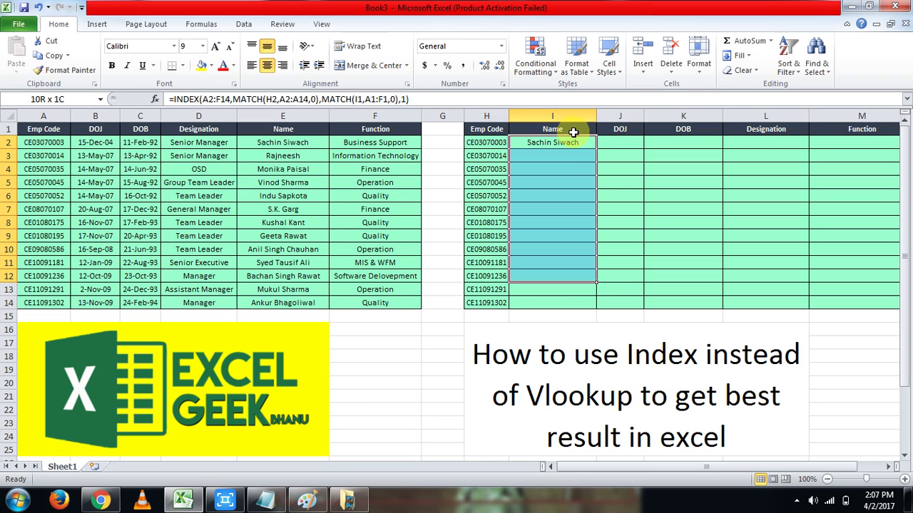
key("shift+Down")
key("shift+Down")
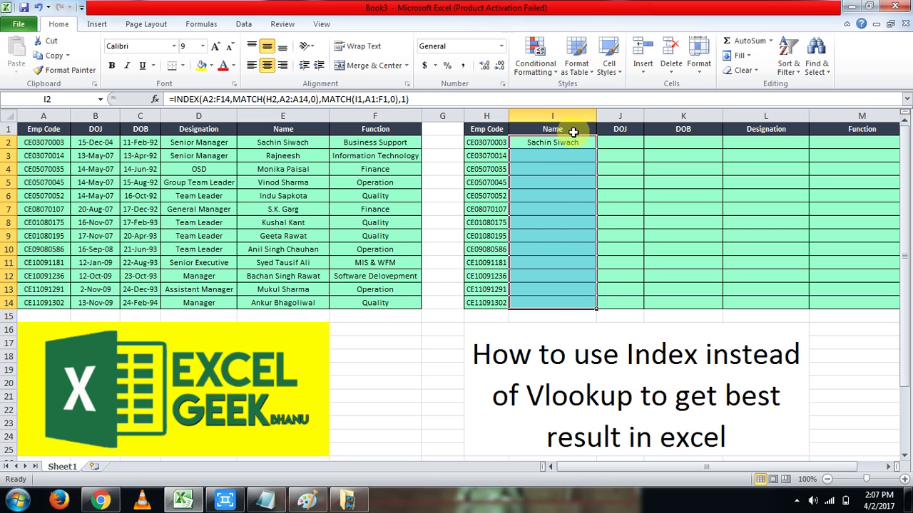
key("ctrl+d")
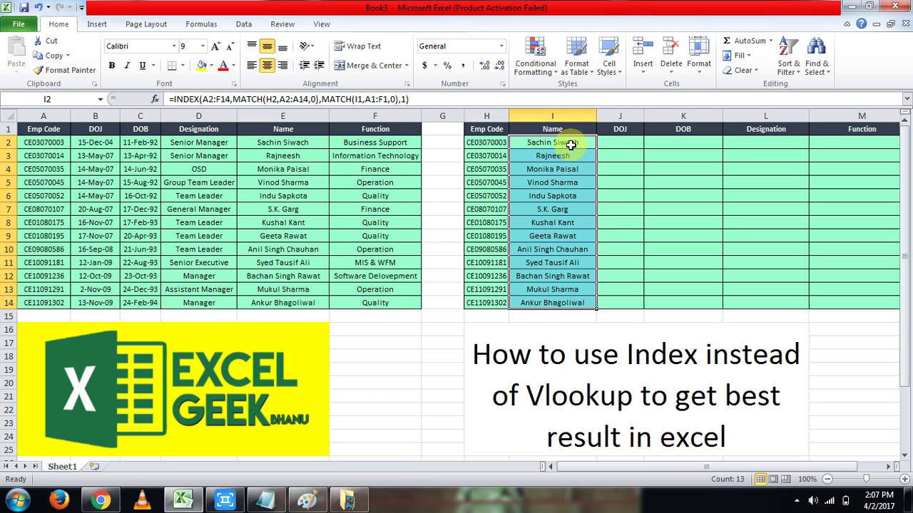
- Try to reuse the Name formula for DOJ by copying I2 into J2
left_click(571, 144)
key("ctrl+c")
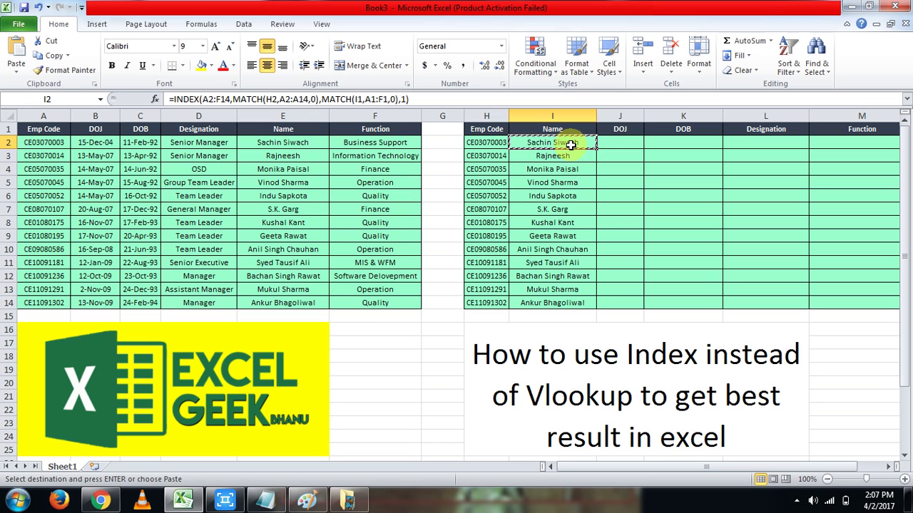
key("Right")
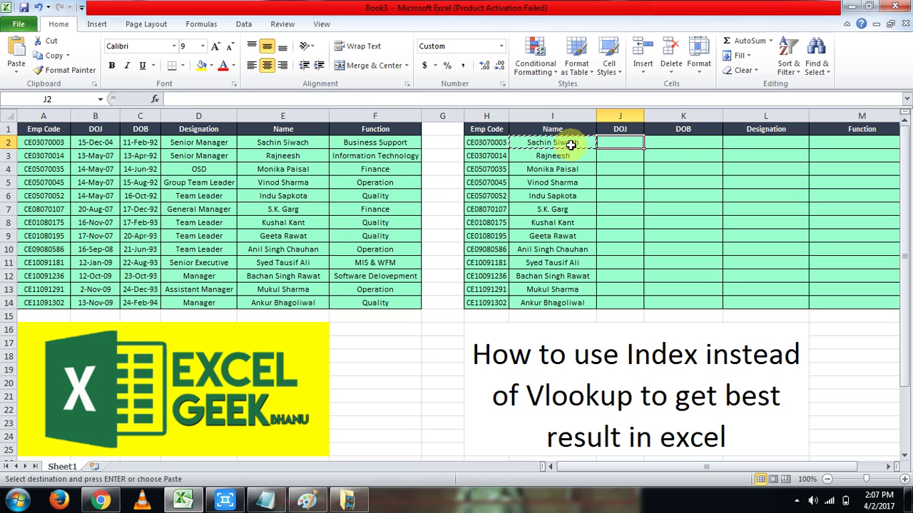
key("ctrl+v")
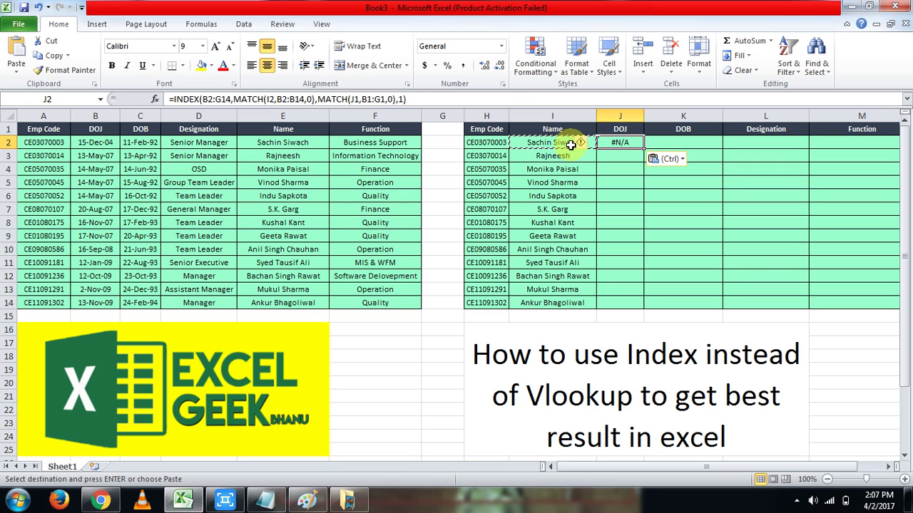
- Compare the cell references in the I2 formula with those in the J2 copy
double_click(540, 142)
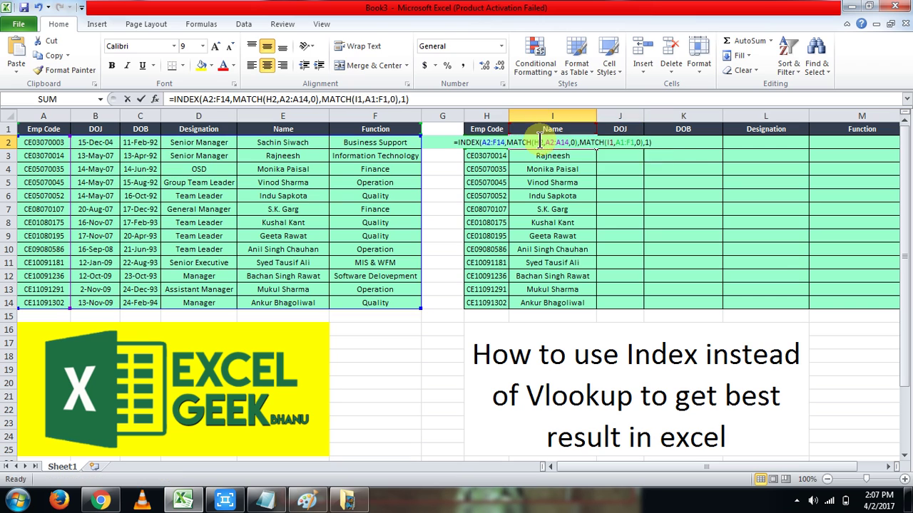
key("Escape")
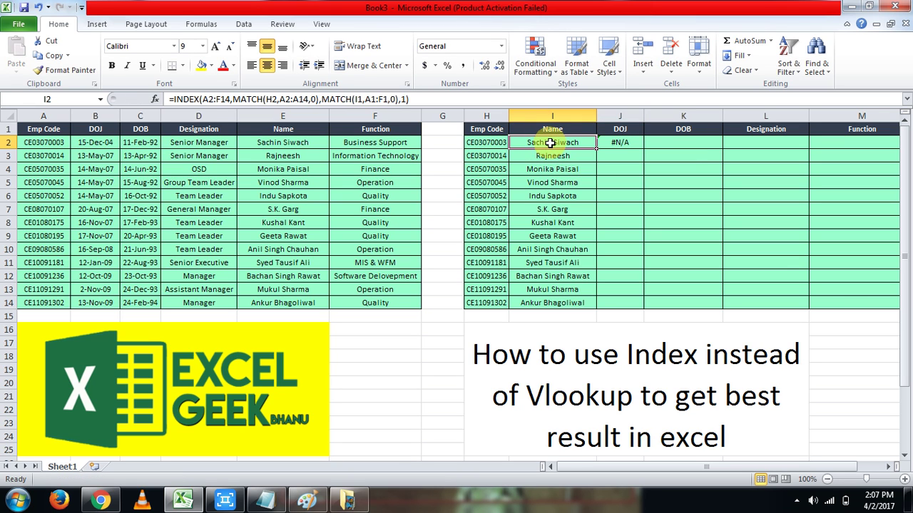
double_click(551, 143)
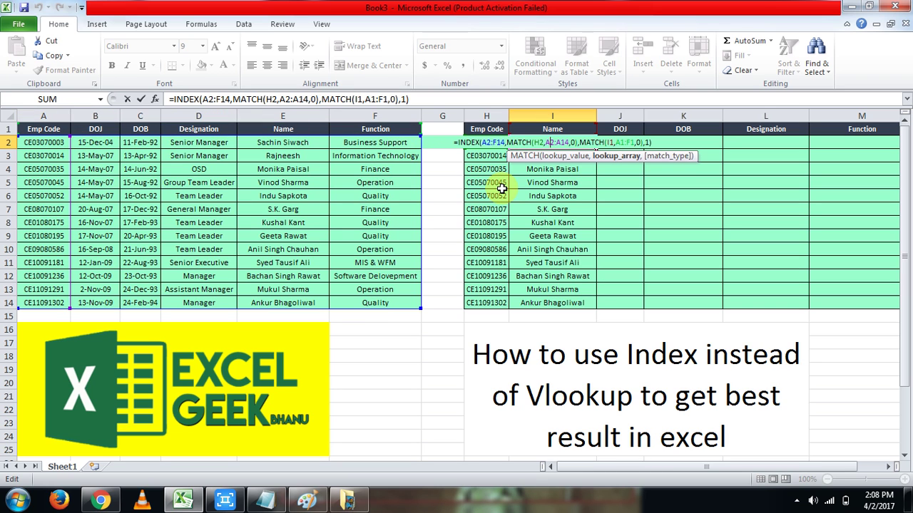
key("ctrl+Return")
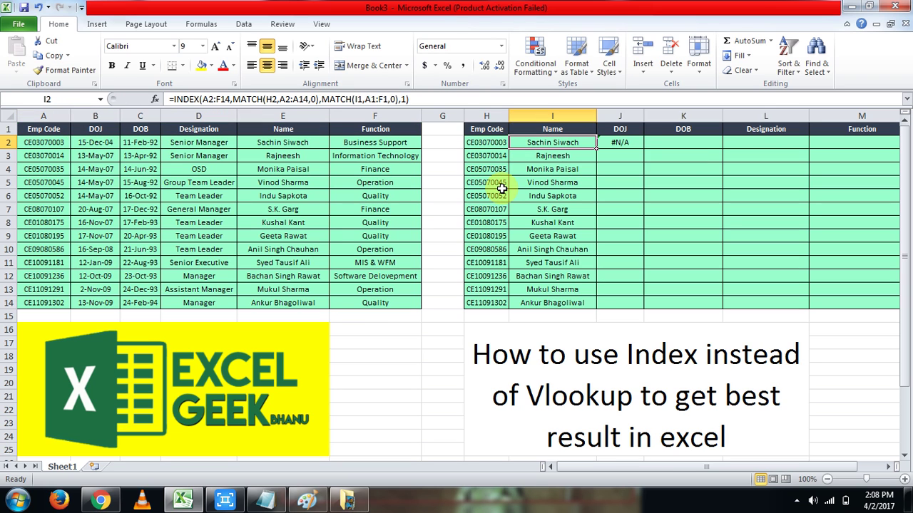
left_click(624, 142)
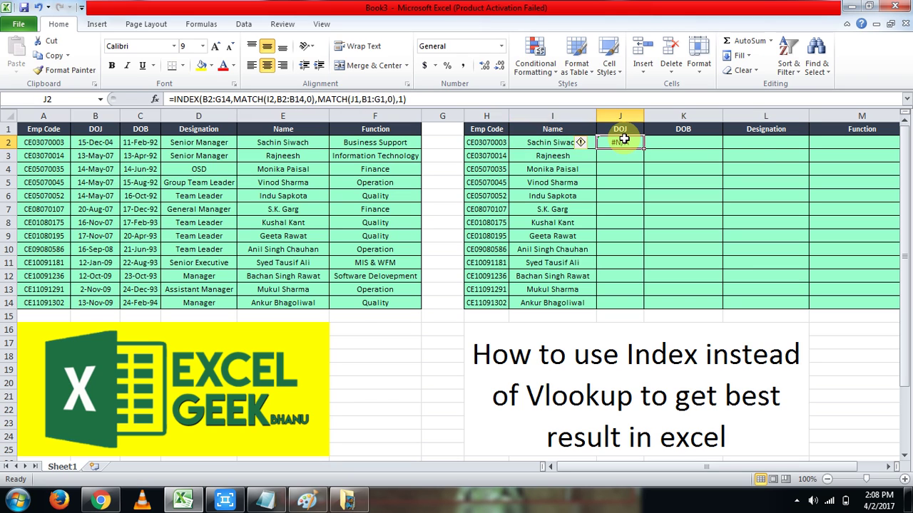
double_click(624, 142)
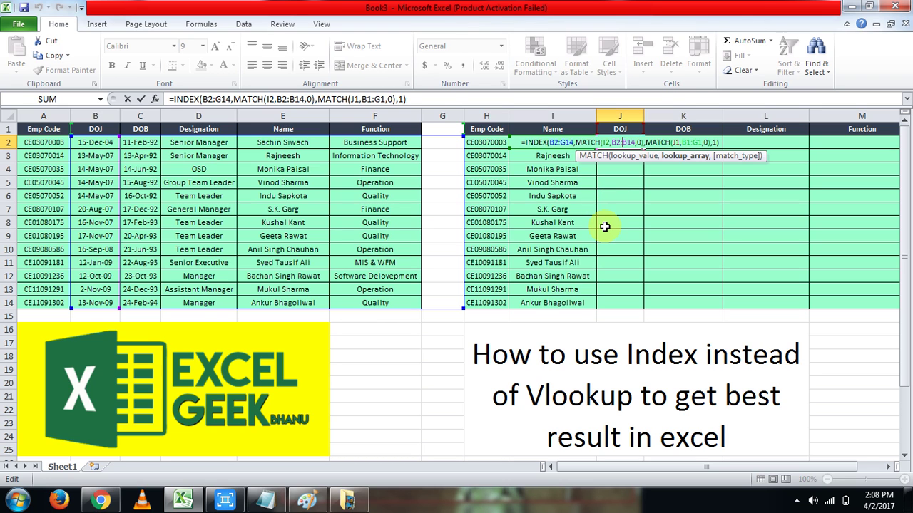
key("ctrl+Return")
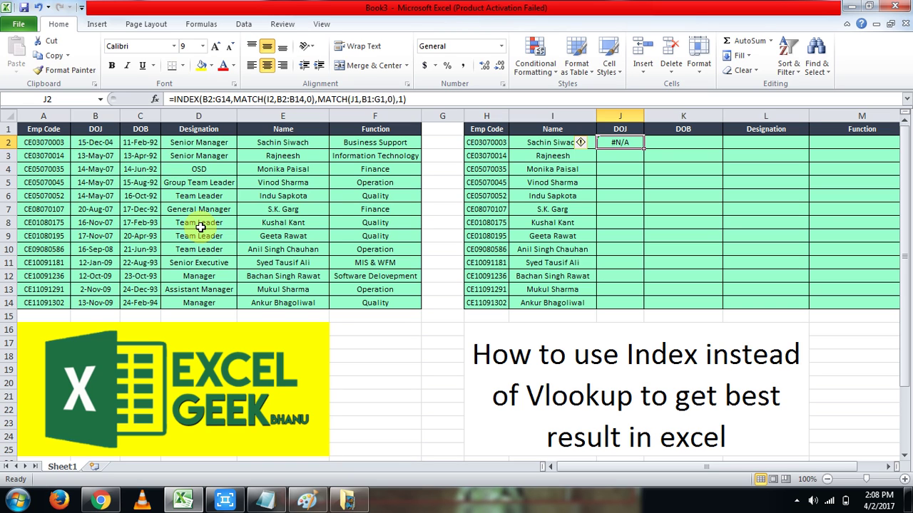
- Examine the source table's headers and first data rows against the ranges used in the J2 formula
left_click(86, 134)
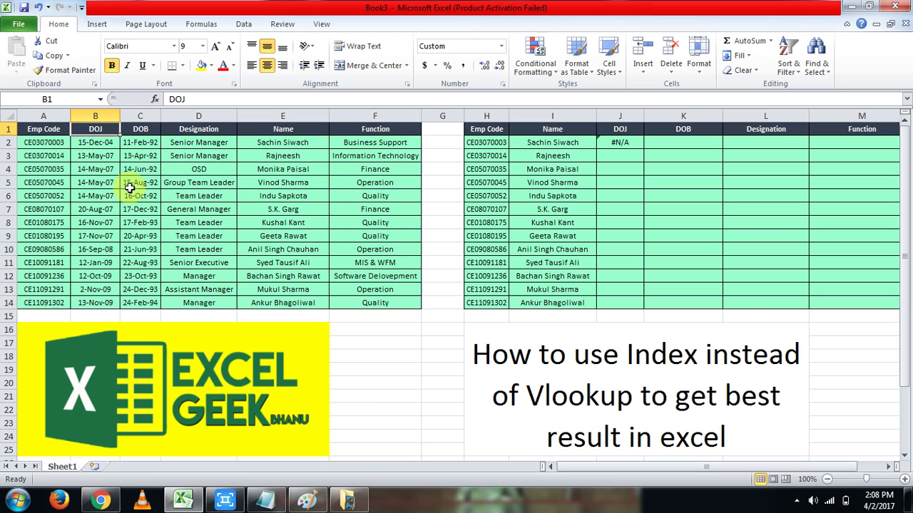
left_click(141, 144)
key("Right")
key("Right")
key("Right")
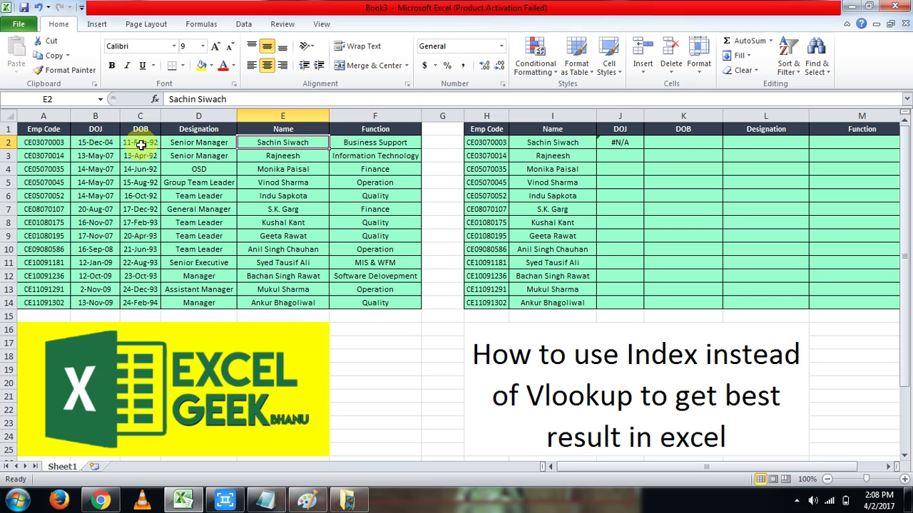
key("Left")
key("Left")
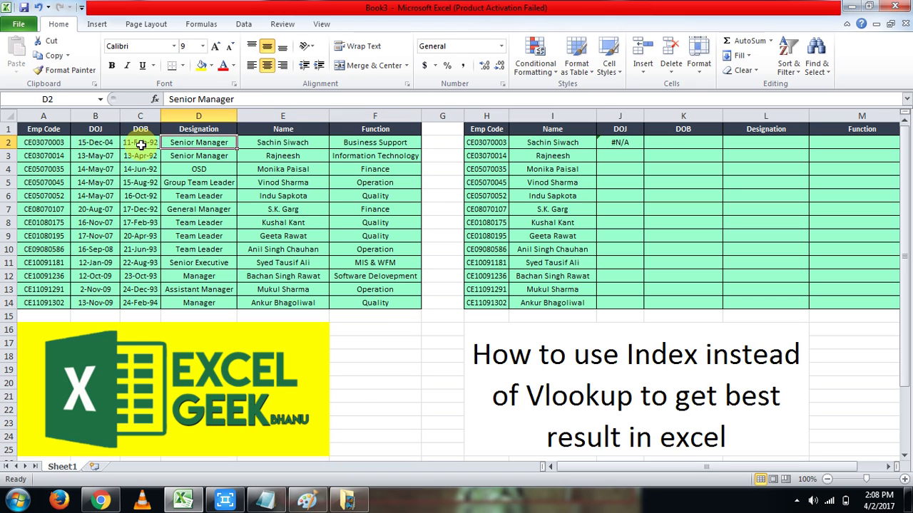
key("Down")
key("Up")
key("Up")
key("Down")
key("Up")
key("Left")
key("Left")
key("Left")
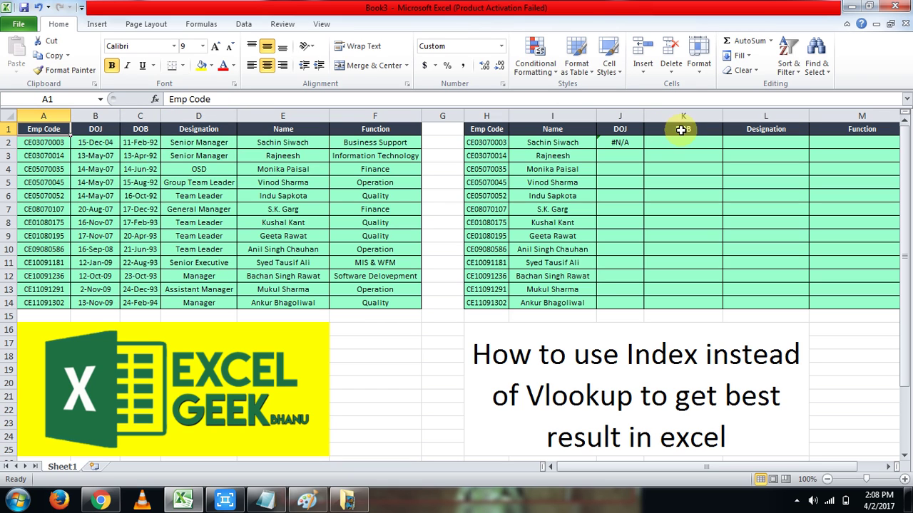
- Clear the formulas from J2 and the Name column range I2:I14
left_click(628, 139)
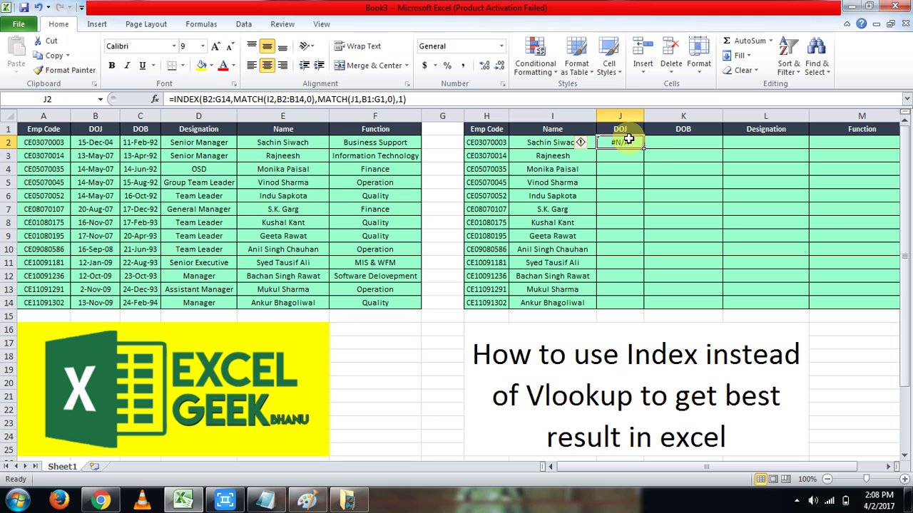
key("Delete")
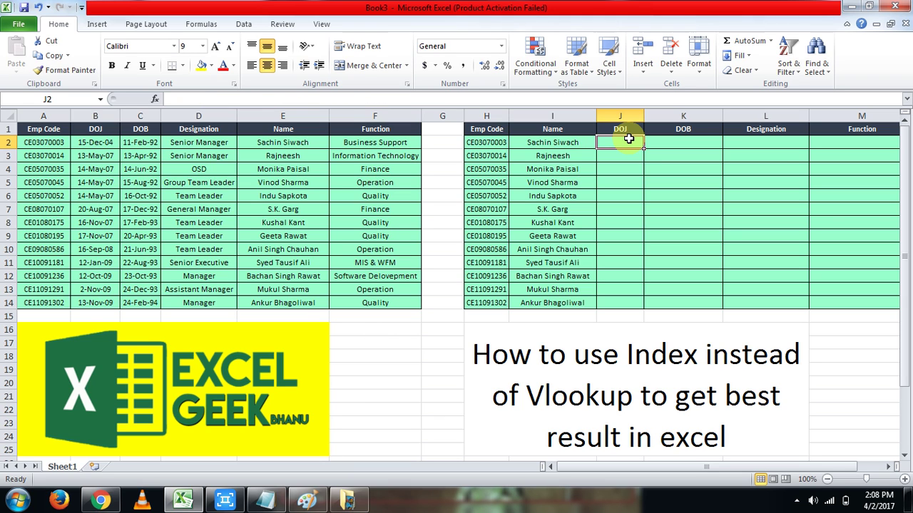
key("Left")
key("ctrl+shift+Down")
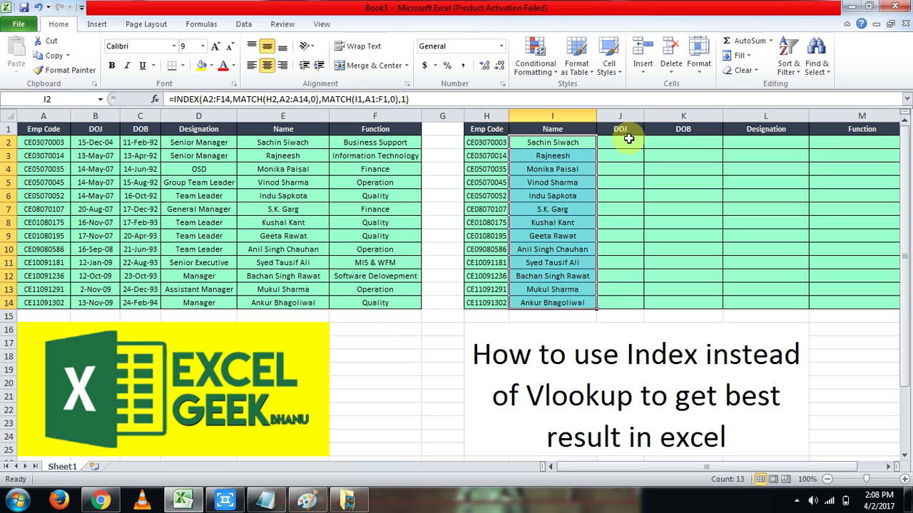
key("Delete")
key("Down")
key("Up")
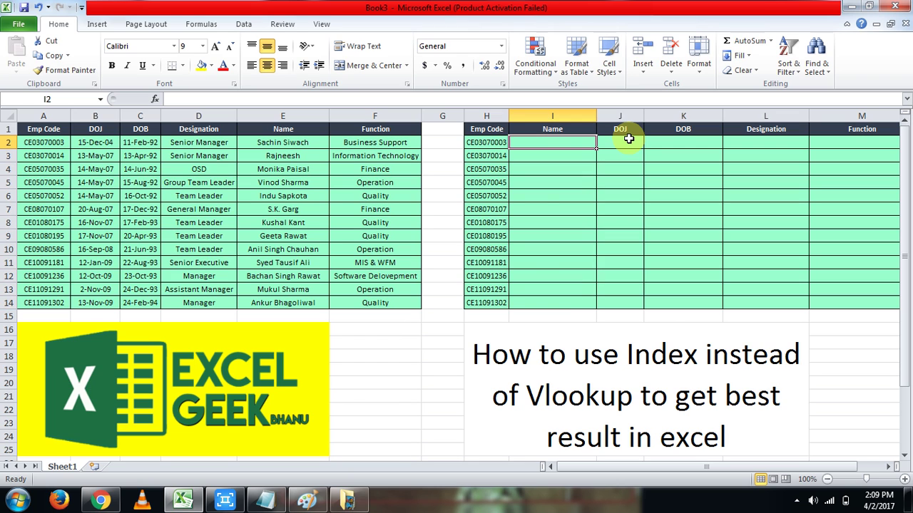
- Start an INDEX formula in I2 with the employee data A2:F14 as its array
type("=inde")
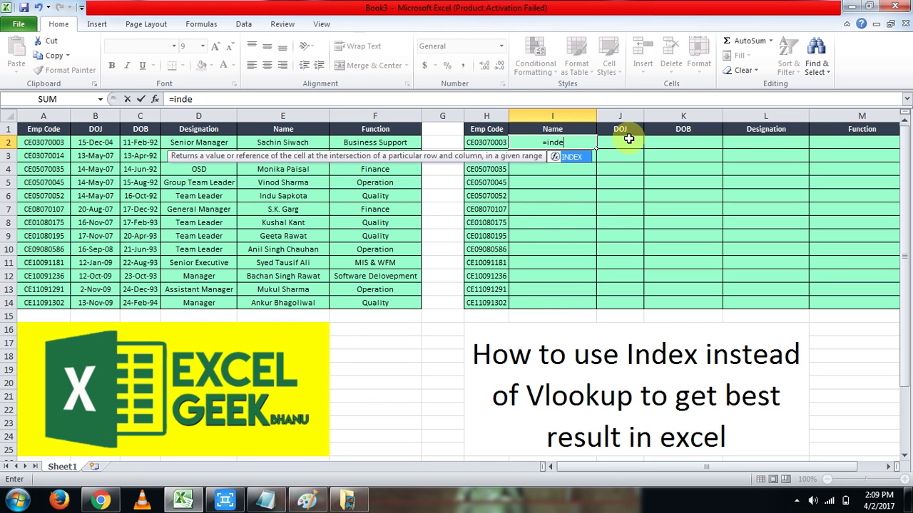
key("Tab")
key("Left")
key("Left")
key("Left")
key("Left")
key("Left")
key("Left")
key("Left")
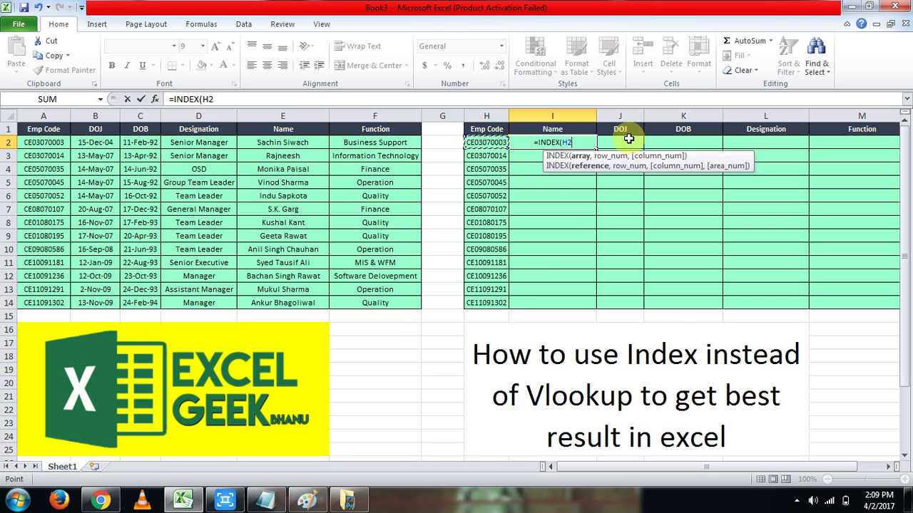
key("Left")
key("ctrl+shift+Down")
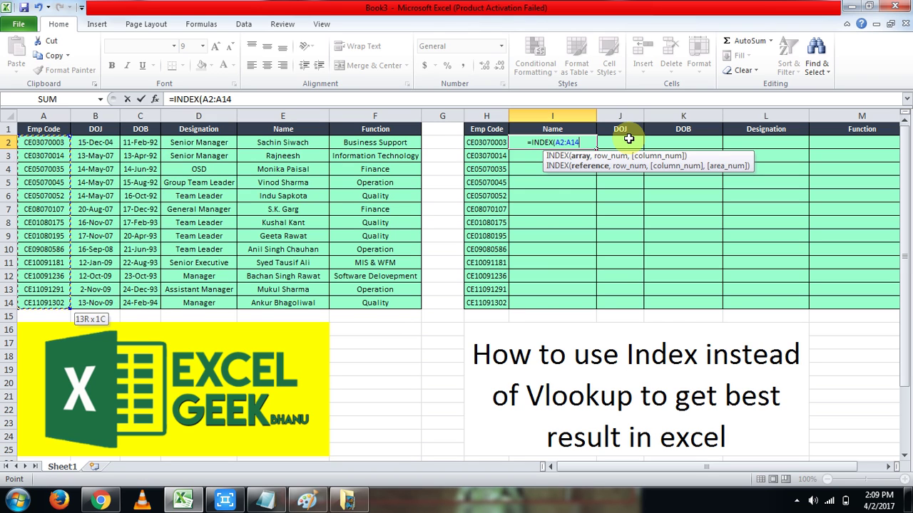
key("ctrl+shift+Right")
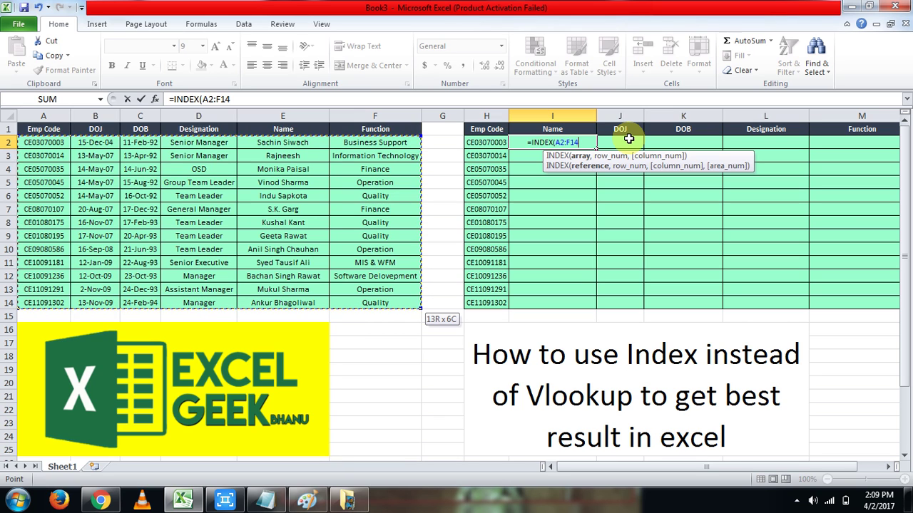
- Switch to Notepad and highlight the note line about freezing and unfreezing references
left_click(265, 499)
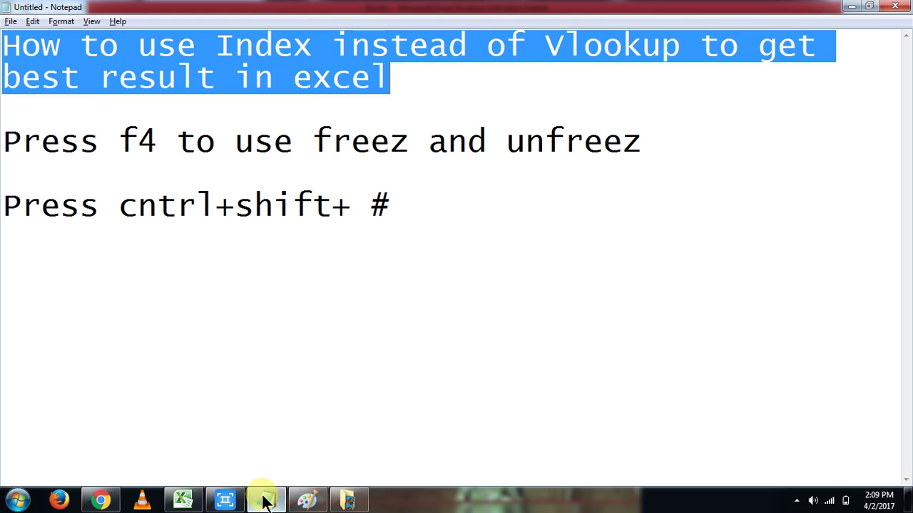
double_click(17, 140)
key("shift+Right")
key("shift+Right")
key("shift+Right")
key("shift+Right")
key("shift+Right")
key("shift+Right")
key("shift+Right")
key("shift+Right")
key("shift+Right")
key("shift+Right")
key("shift+Right")
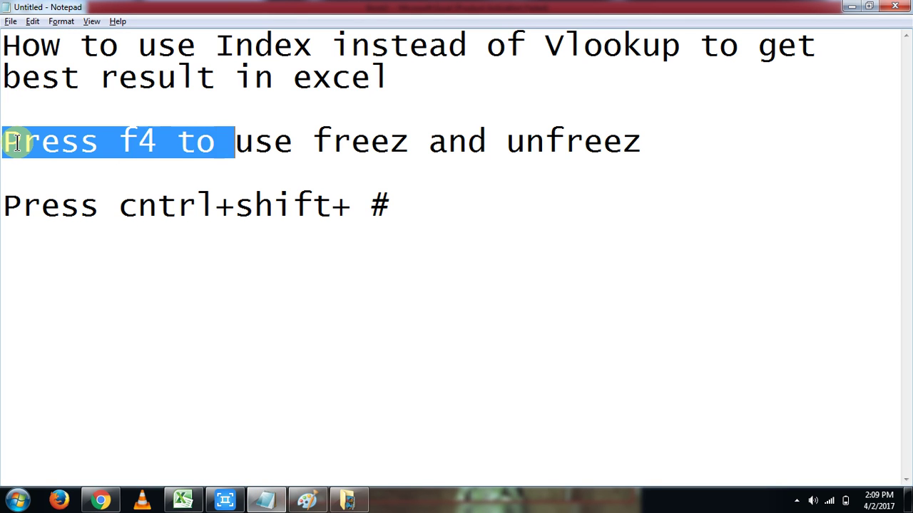
key("shift+Right")
key("shift+Right")
key("shift+Right")
key("shift+Right")
key("shift+Right")
key("shift+Right")
key("shift+Right")
key("shift+Right")
key("shift+Right")
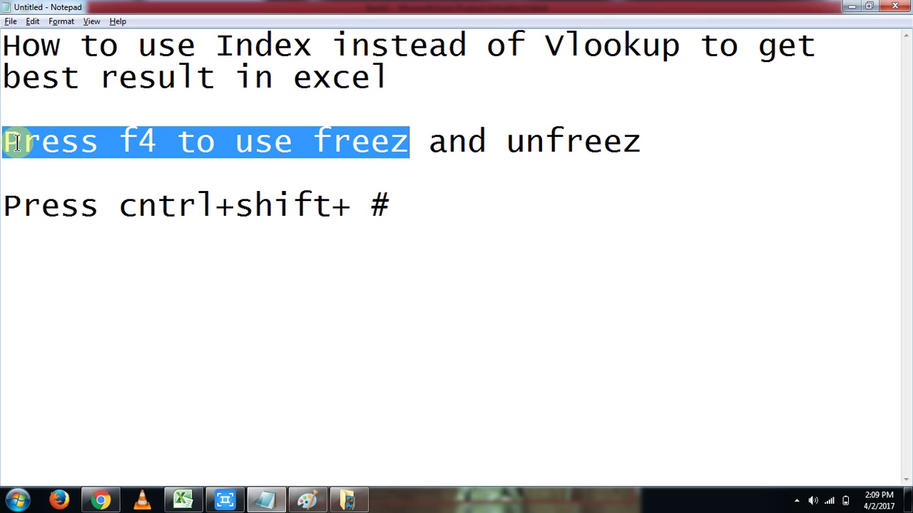
key("shift+Right")
key("shift+Right")
key("shift+Right")
key("shift+Right")
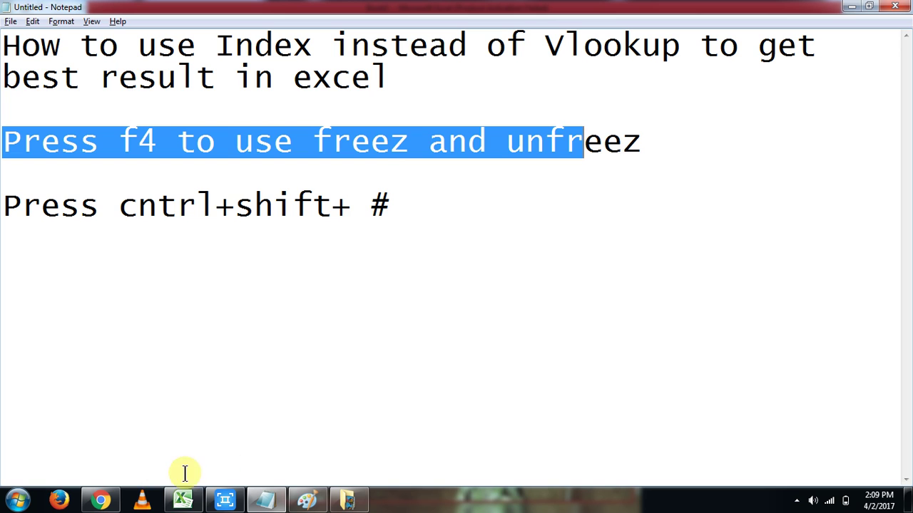
- Return to Excel and freeze the INDEX array in I2 as the absolute range $A$2:$F$14
mouse_move(196, 505)
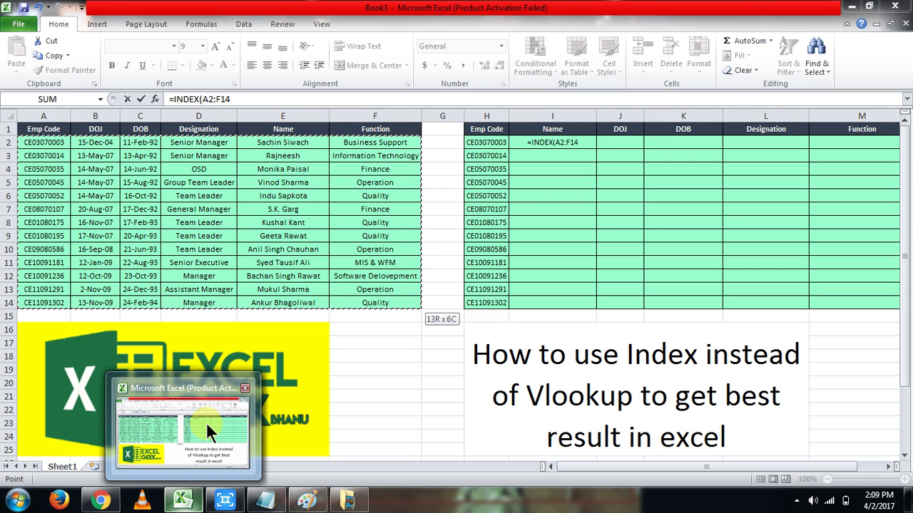
left_click(207, 422)
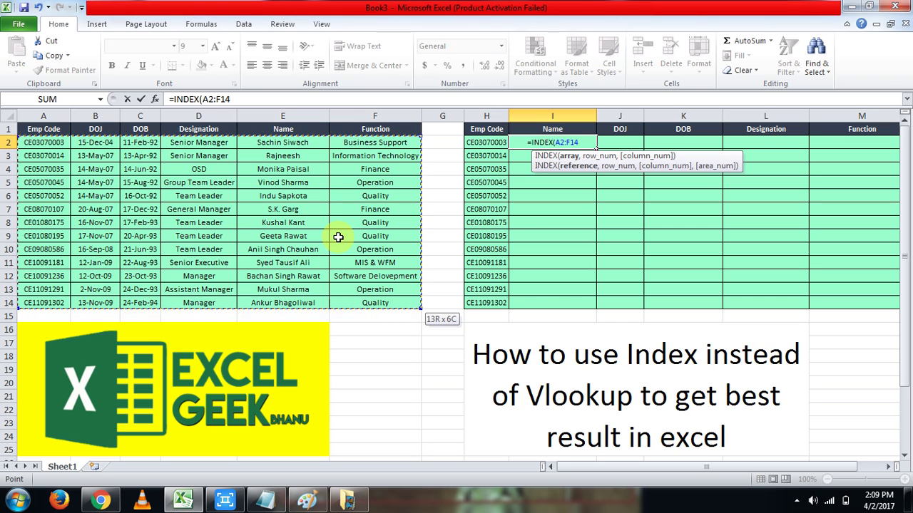
key("F4")
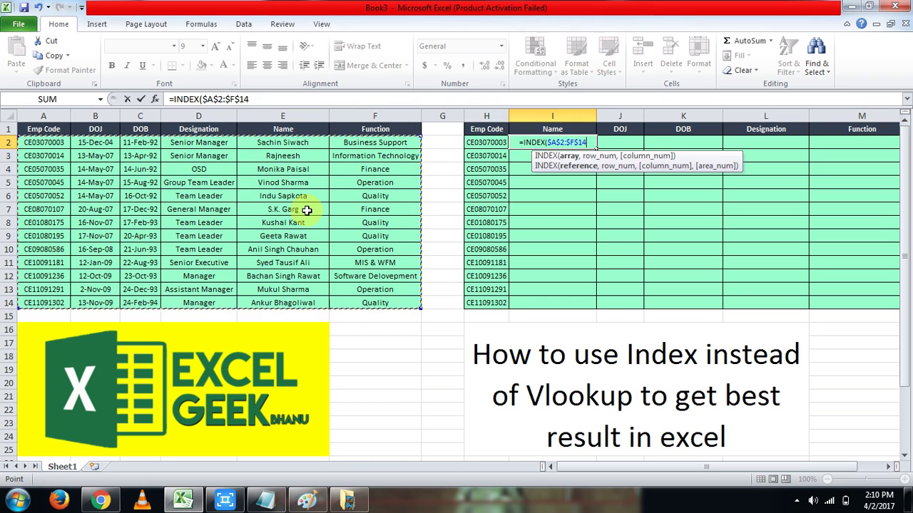
- Add a MATCH function as the INDEX row number, with the column-frozen employee code $H2 as its lookup value
type(",")
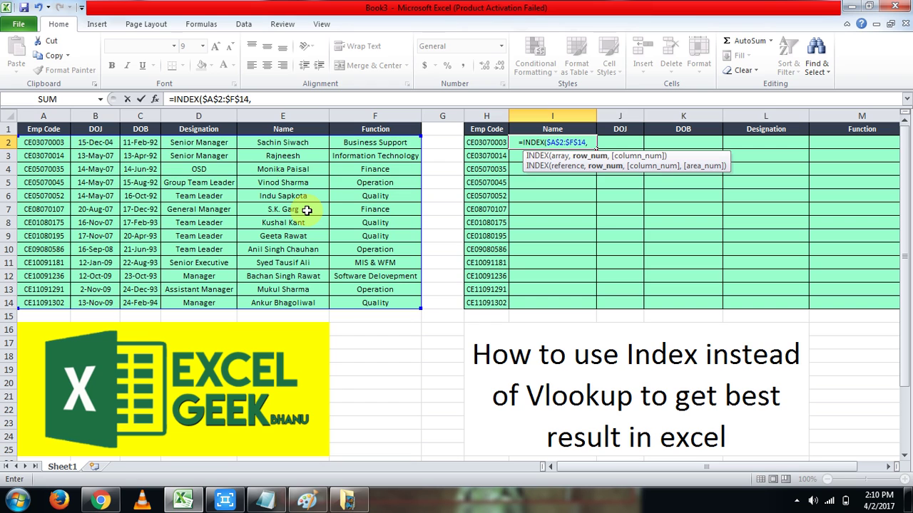
type("mat")
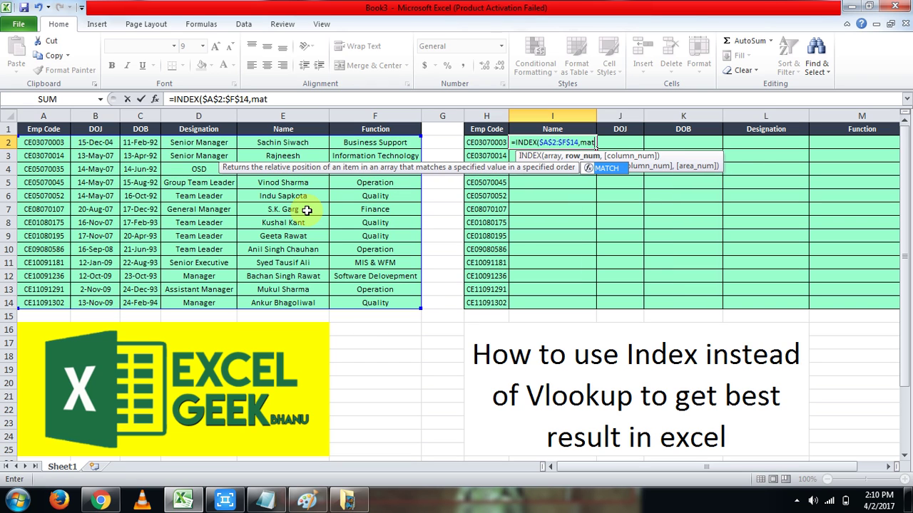
key("Tab")
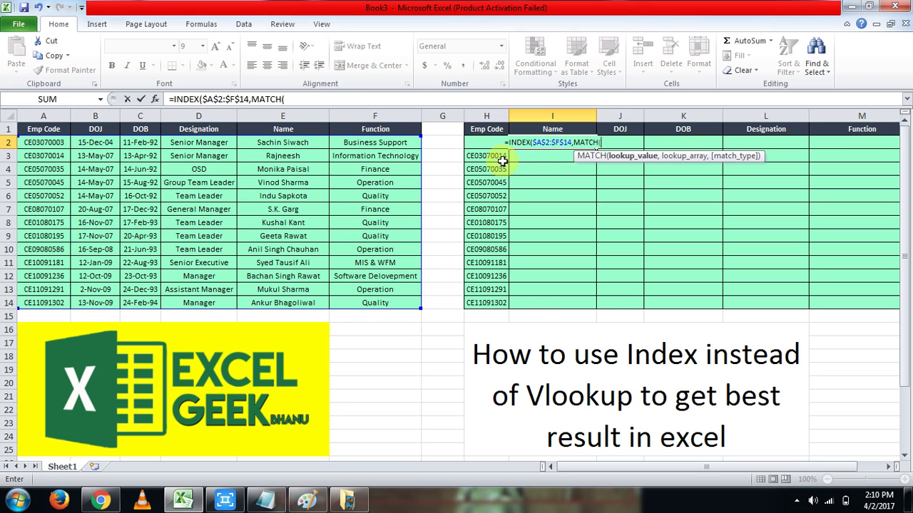
left_click(537, 169)
key("Left")
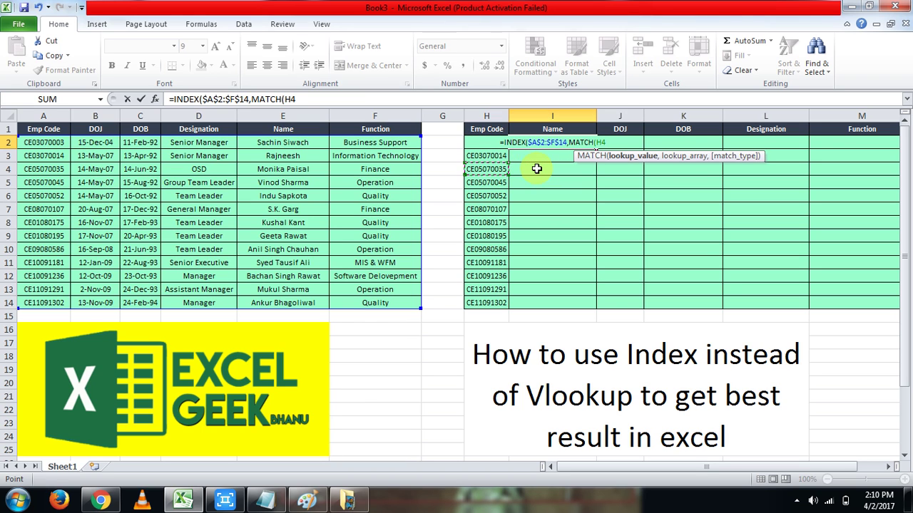
key("Up")
key("Up")
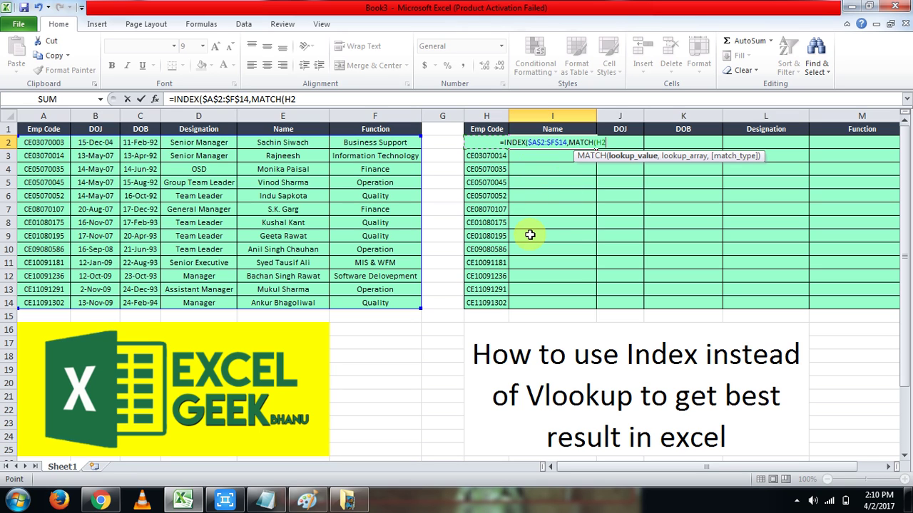
key("F4")
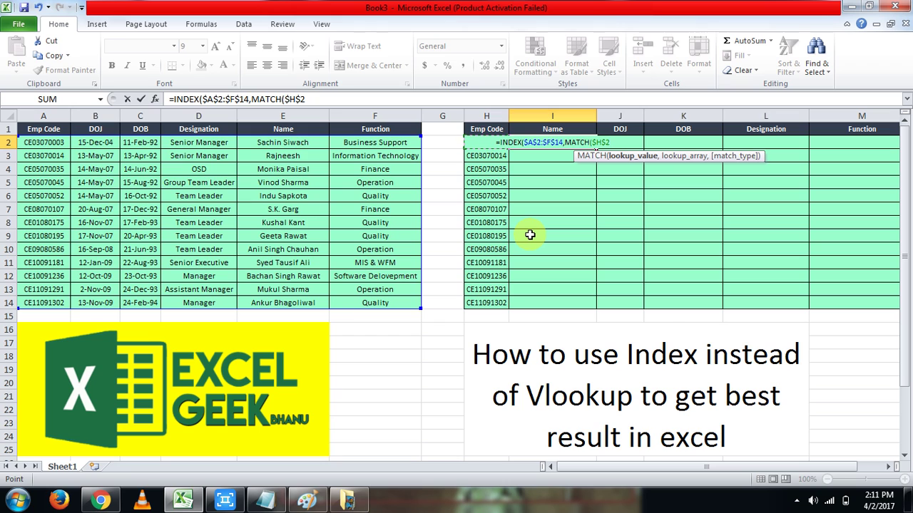
key("F4")
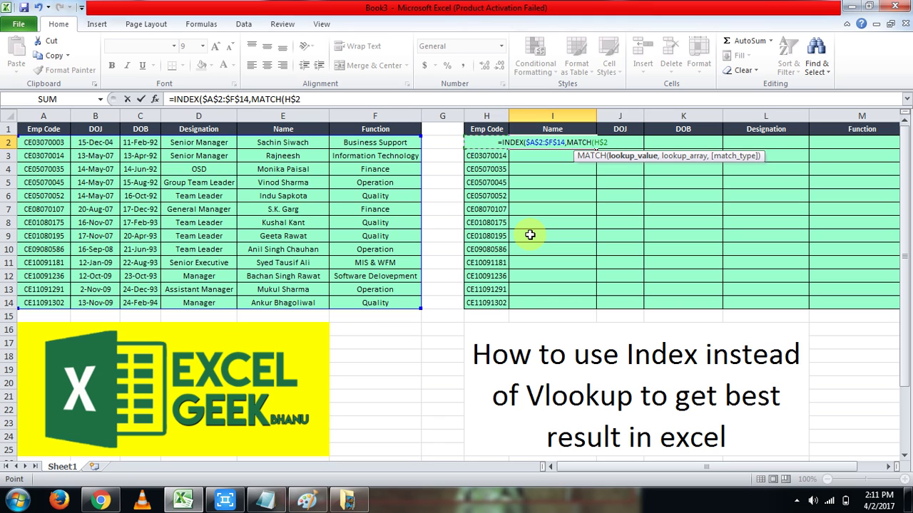
left_click(562, 140)
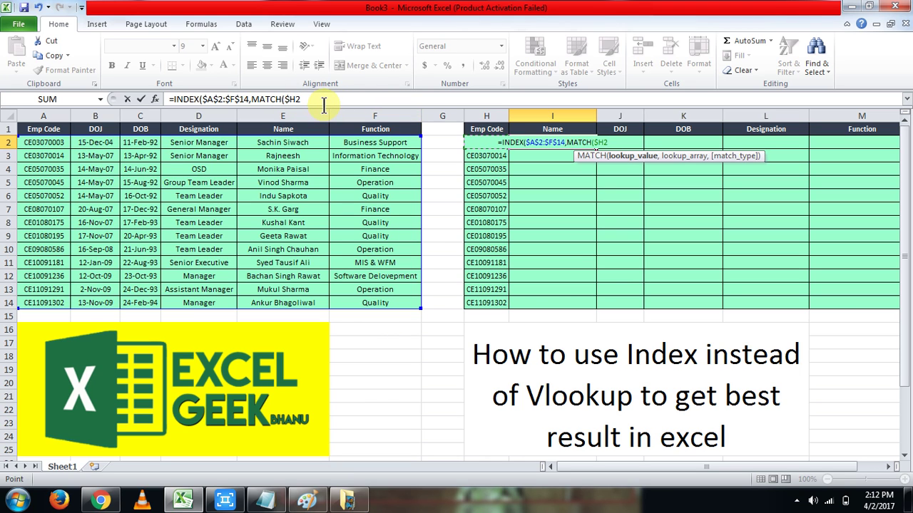
- Complete the row MATCH with the frozen Emp Code range $A$2:$A$14 as lookup array and match type 0
type(",")
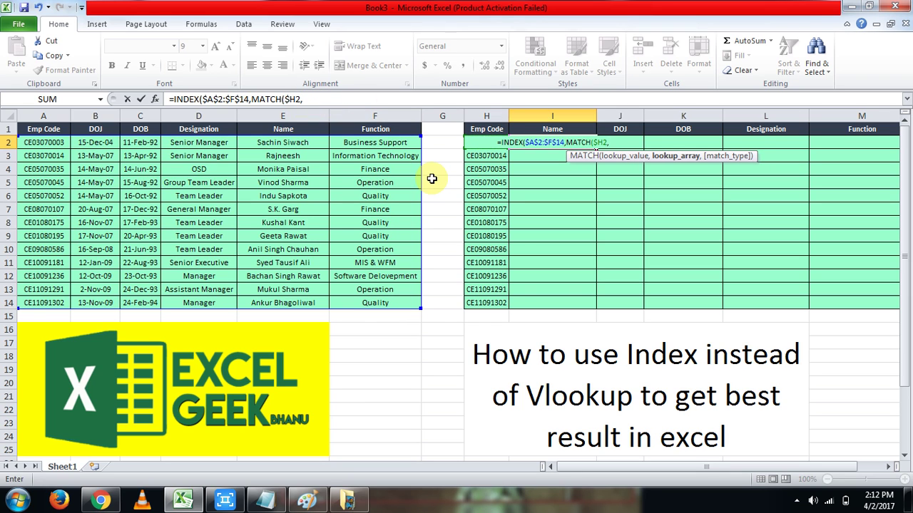
key("Left")
key("Left")
key("Left")
key("Left")
key("Left")
key("Left")
key("Left")
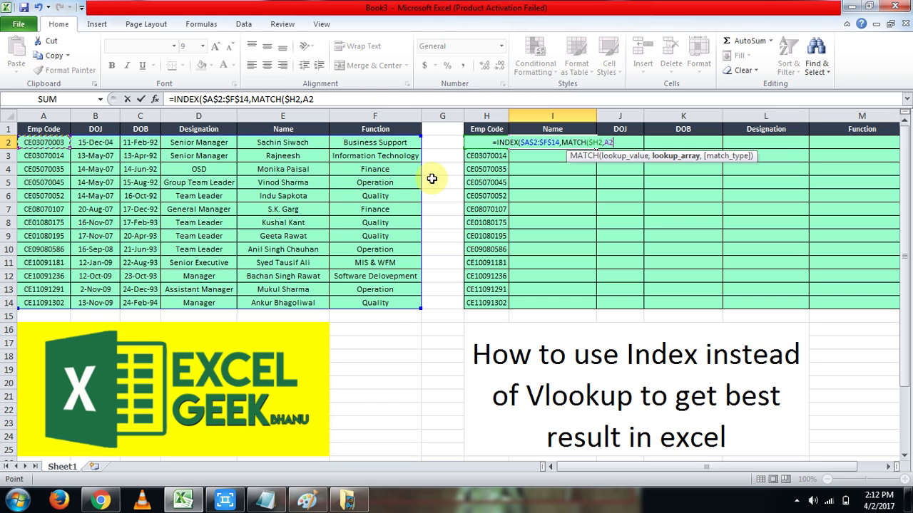
key("shift+Down")
key("shift+Down")
key("shift+Down")
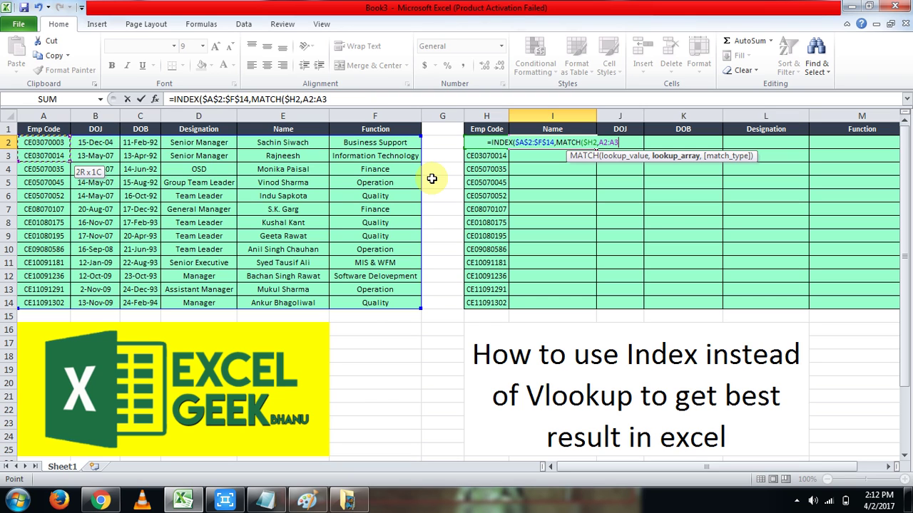
key("shift+Down")
key("shift+Down")
key("shift+Down")
key("shift+Down")
key("shift+Down")
key("shift+Down")
key("shift+Down")
key("shift+Down")
key("shift+Down")
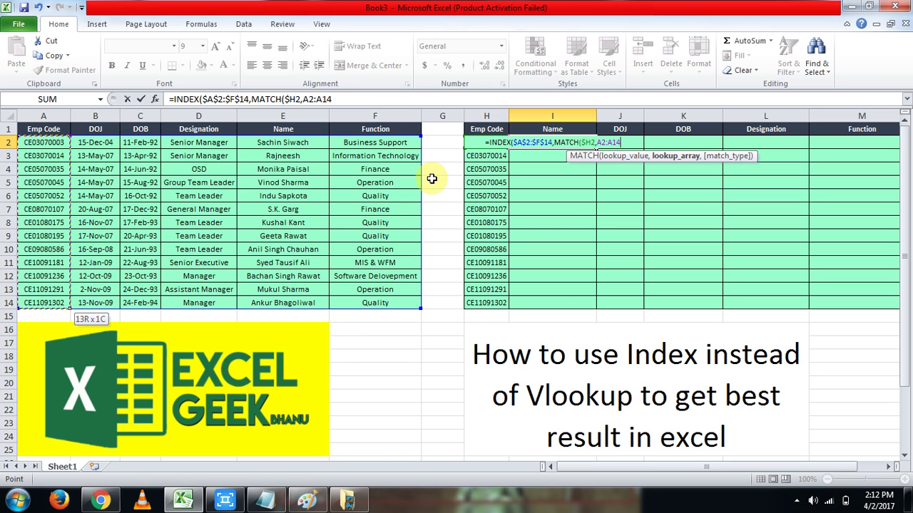
key("F4")
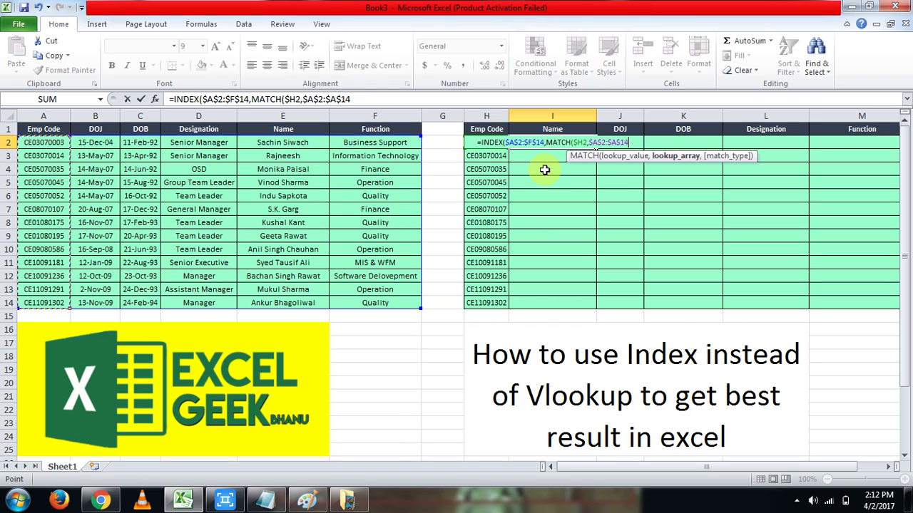
type(",0")
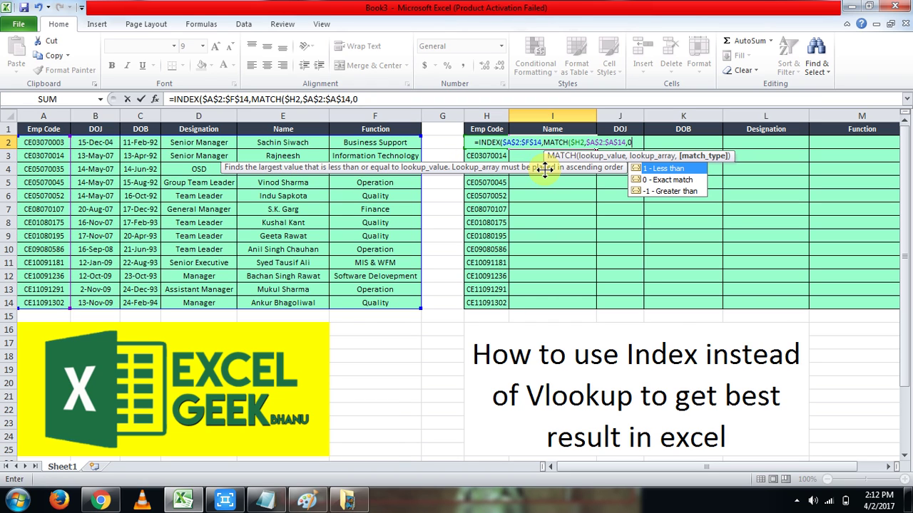
type("),")
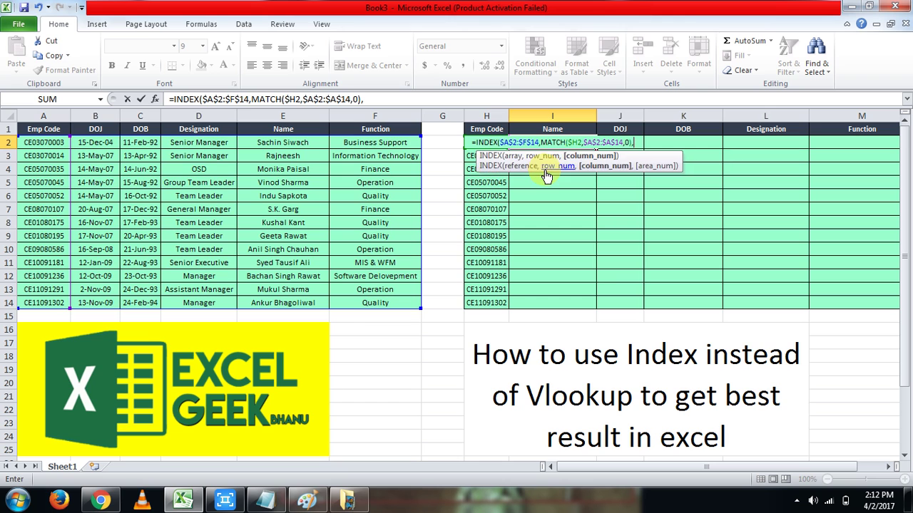
- Add a second MATCH as the INDEX column number, with the row-frozen Name header I$1 as its lookup value
type("mat")
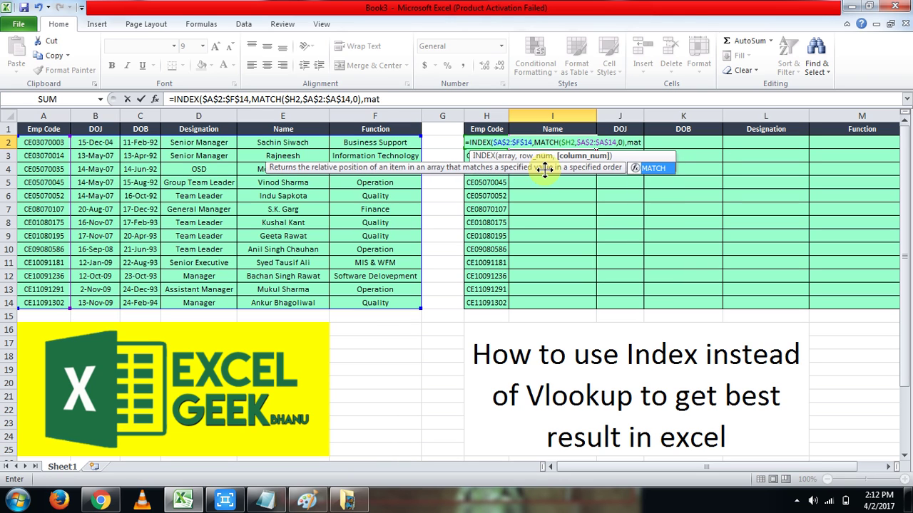
key("Tab")
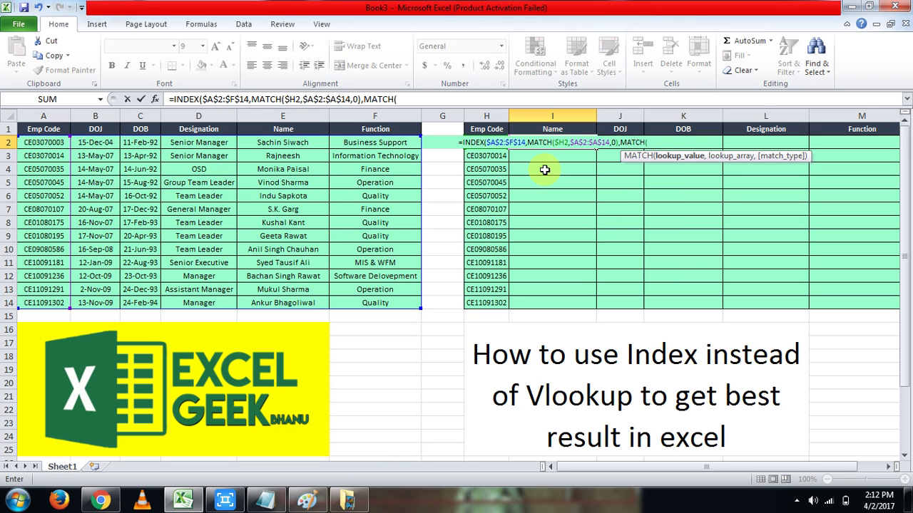
left_click(553, 130)
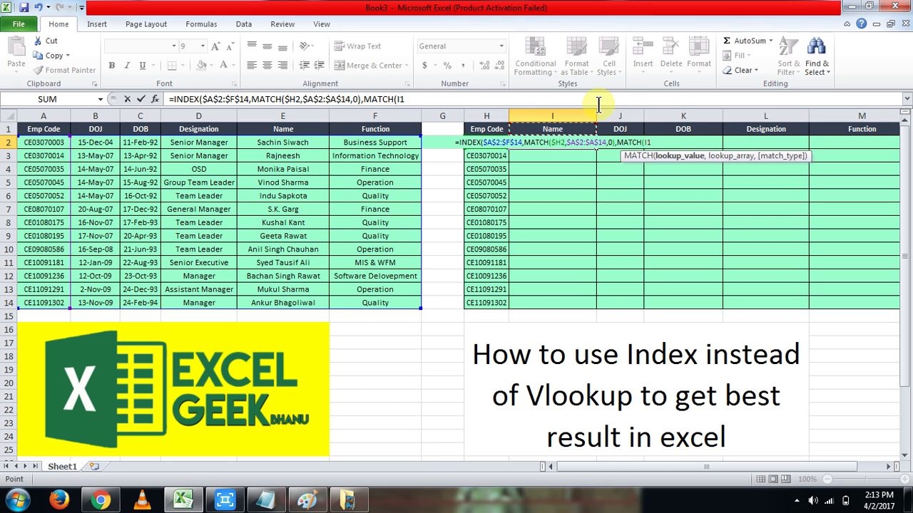
key("F4")
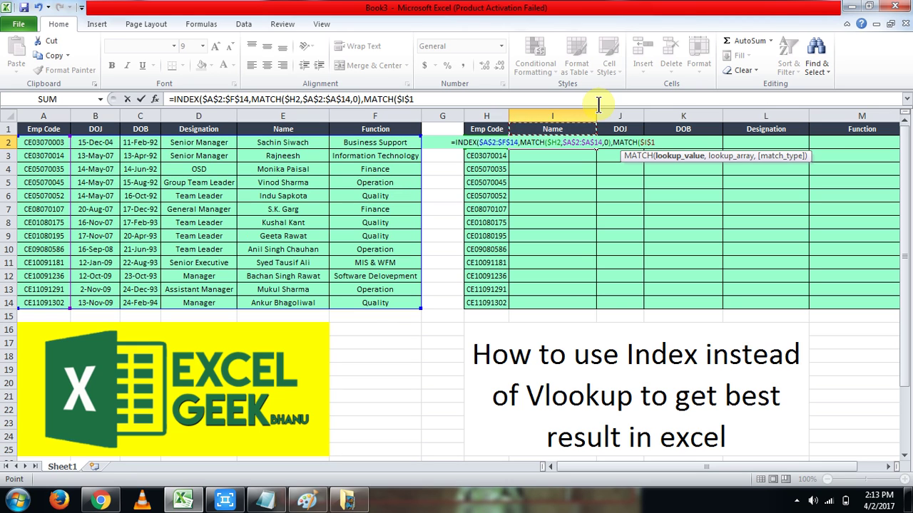
key("F4")
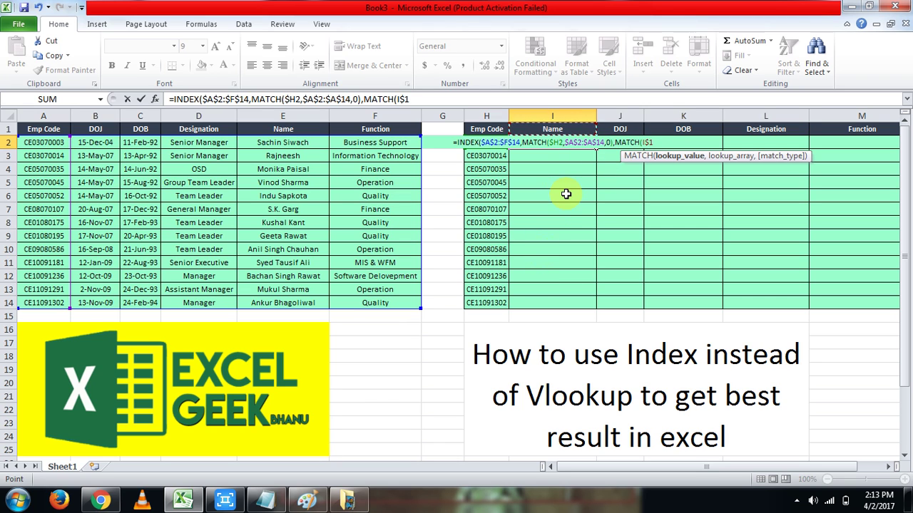
- Set the second MATCH's lookup array to the source table's header row, frozen as $A$1:$F$1
type(",")
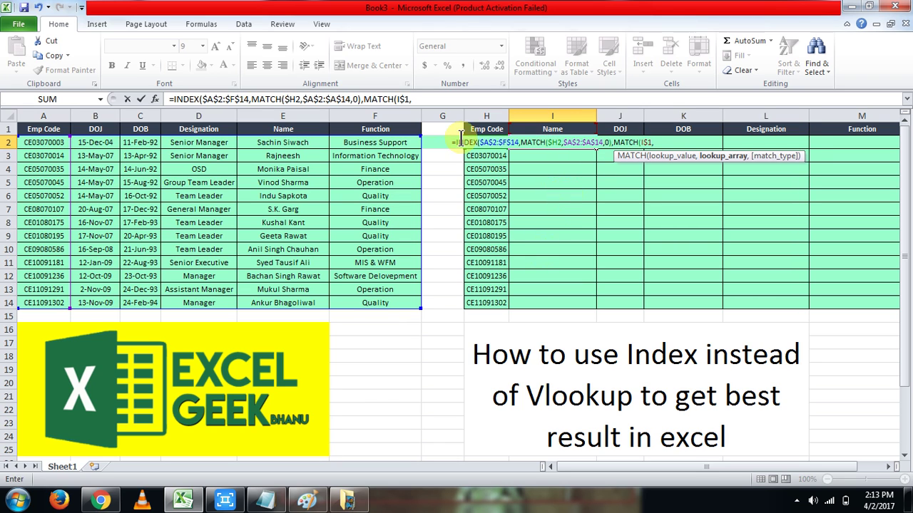
left_click(44, 129)
key("shift+Right")
key("shift+Right")
key("shift+Right")
key("shift+Right")
key("shift+Right")
key("shift+Right")
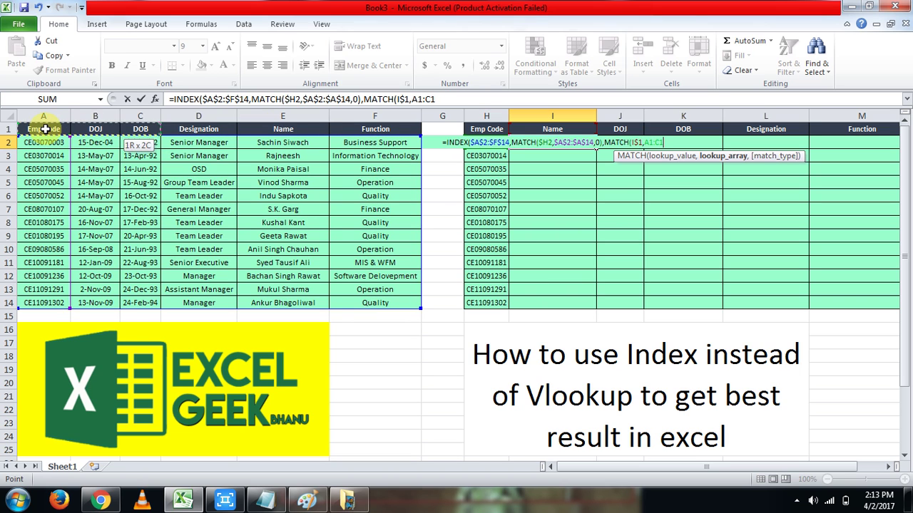
key("shift+Left")
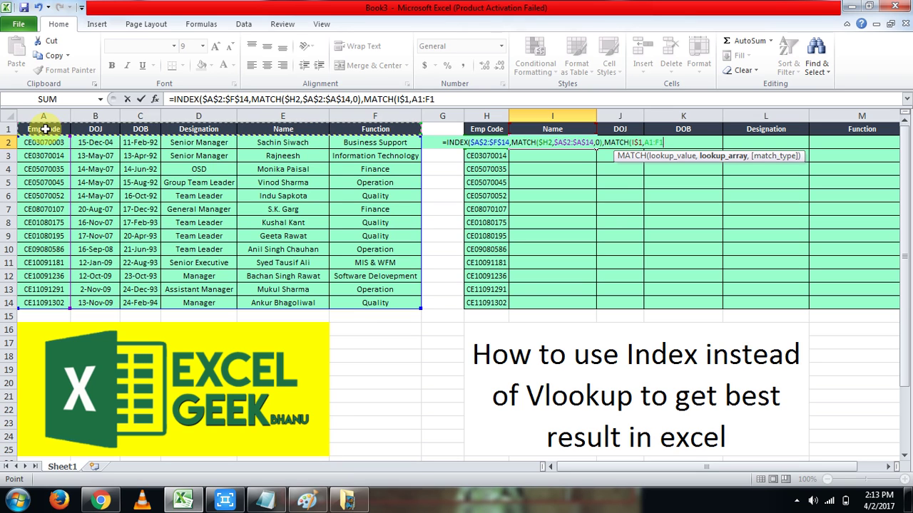
key("F4")
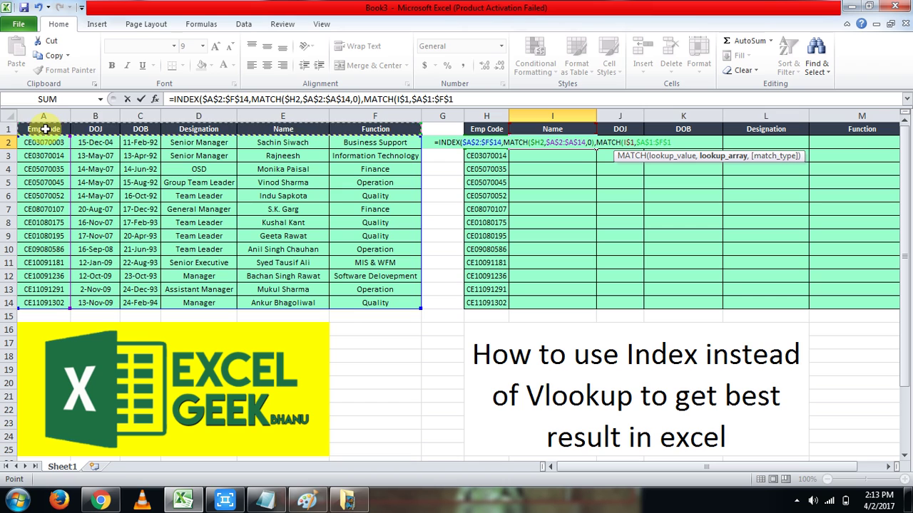
- Finish the I2 formula with match type 0 for the header MATCH and area number 1 for INDEX
type(",0")
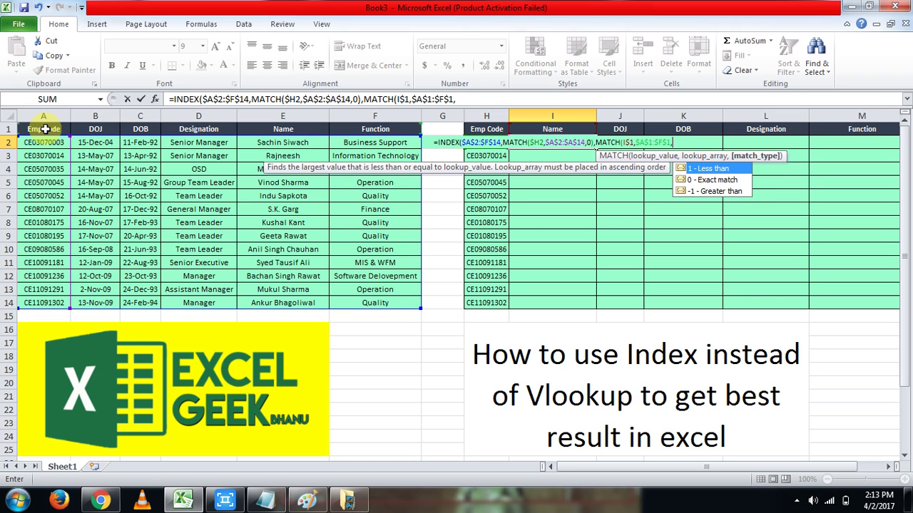
type(")")
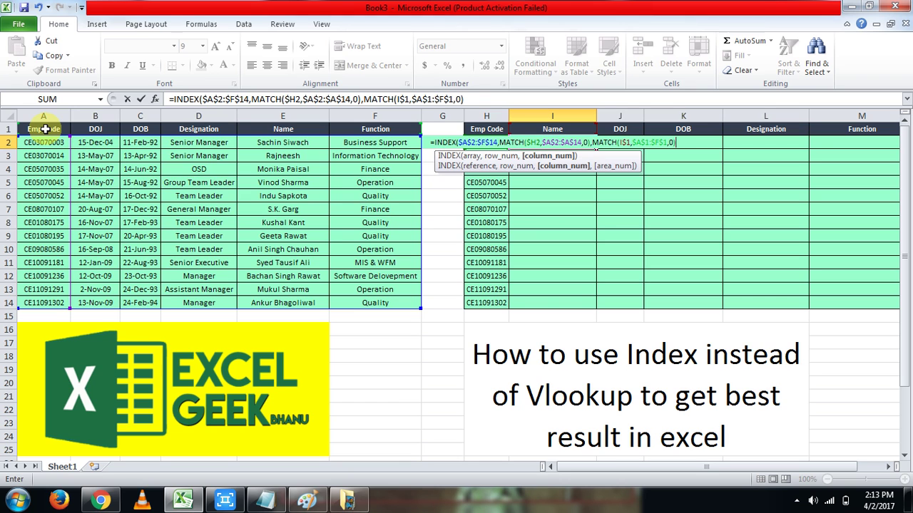
type(",1)")
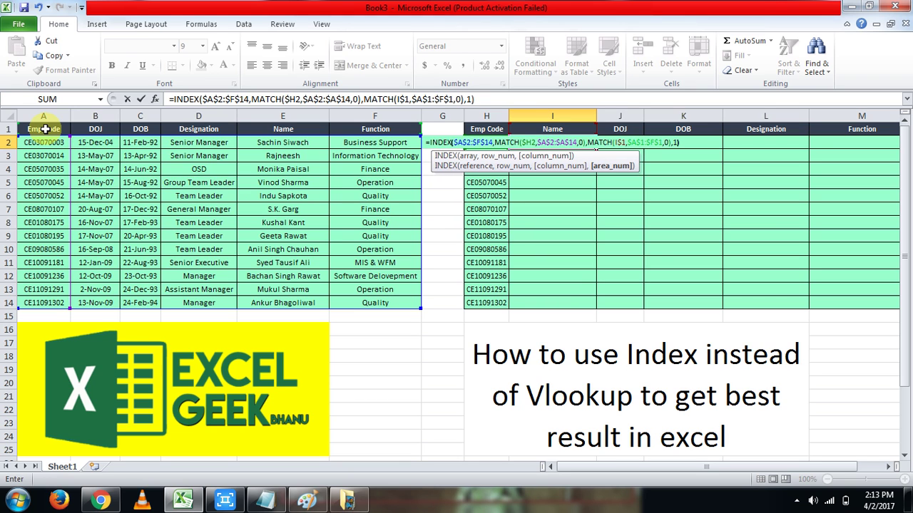
key("Return")
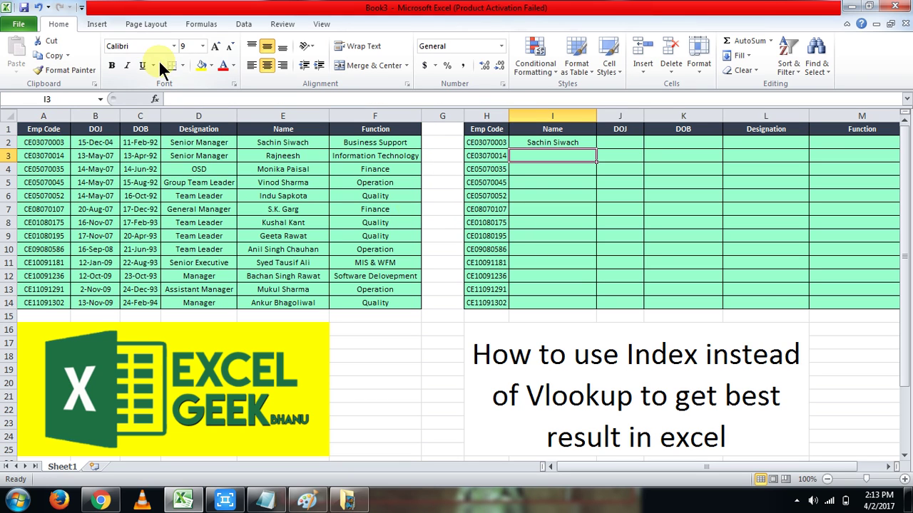
- Fill the INDEX and MATCH formula from I2 down the Name column through I14
left_click(542, 142)
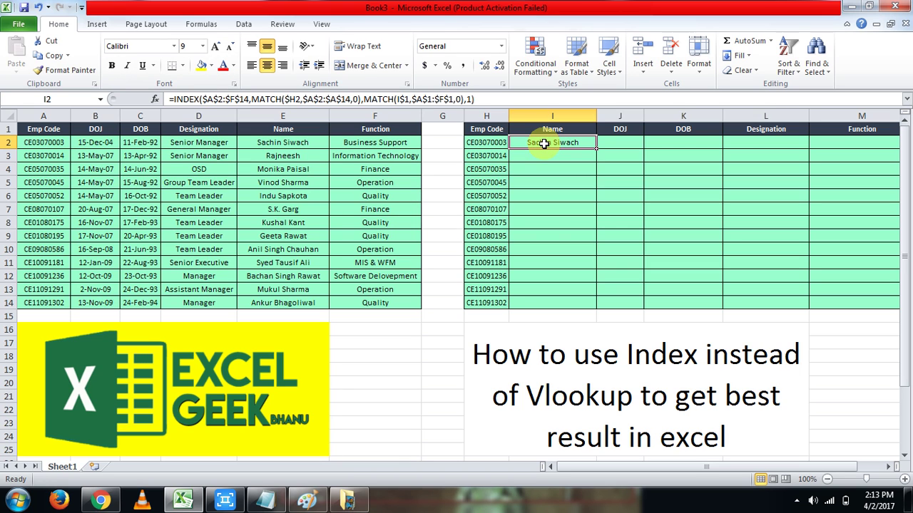
key("shift+Down")
key("shift+Down")
key("shift+Down")
key("shift+Down")
key("shift+Down")
key("shift+Down")
key("shift+Down")
key("shift+Down")
key("shift+Down")
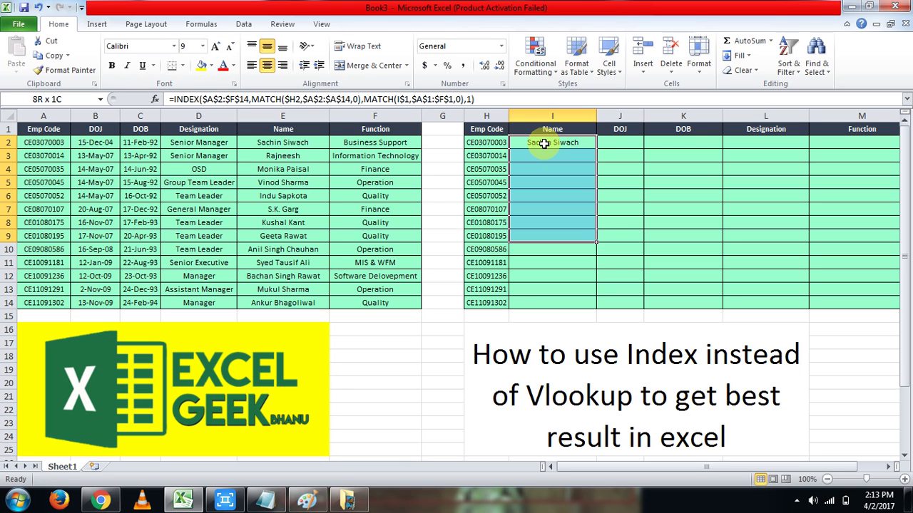
key("shift+Down")
key("shift+Down")
key("shift+Down")
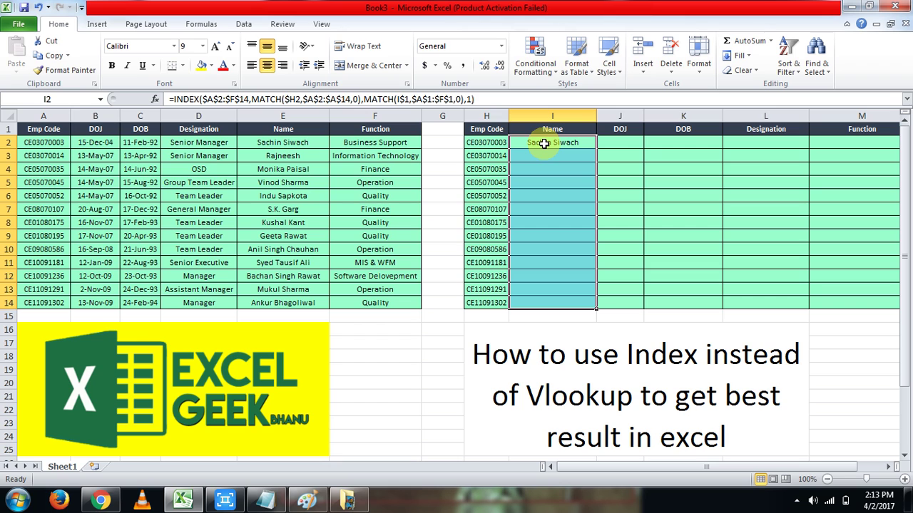
key("ctrl+d")
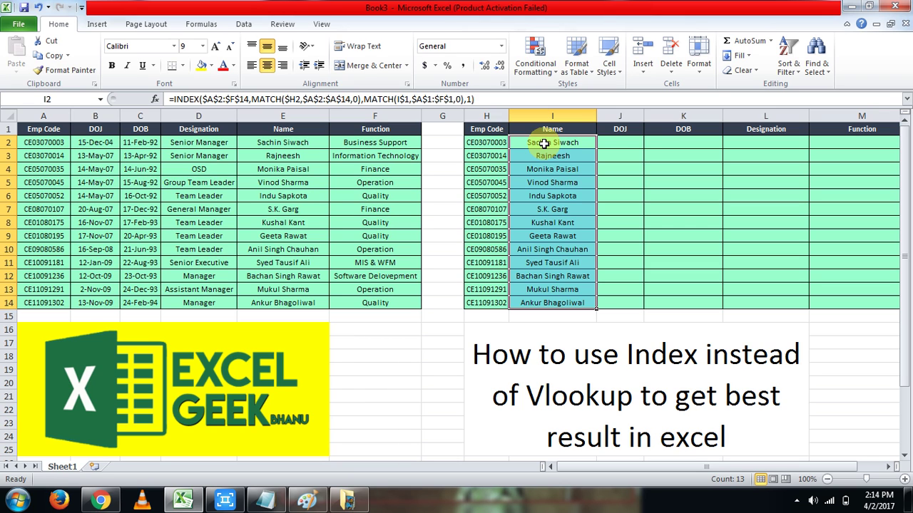
- Copy the Name formula from I2 into the DOJ cell J2 and from there into the DOB cell K2
left_click(549, 141)
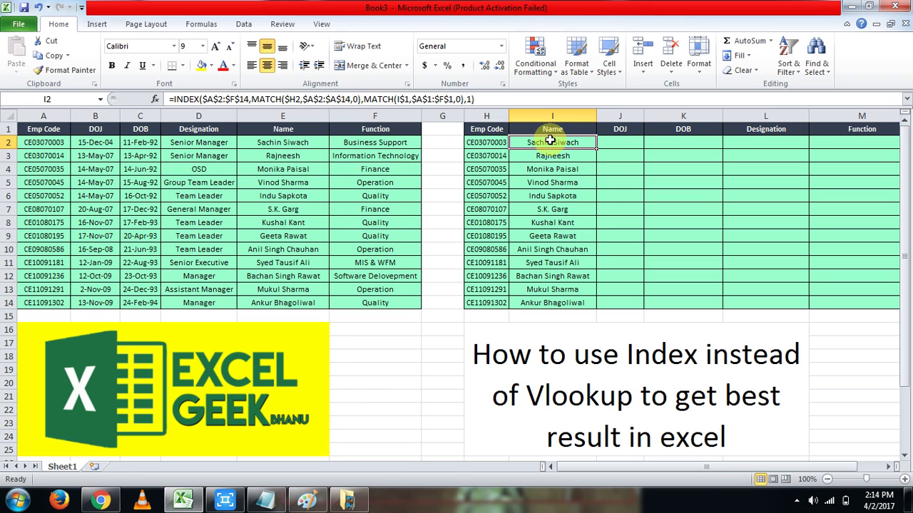
key("ctrl+c")
key("Right")
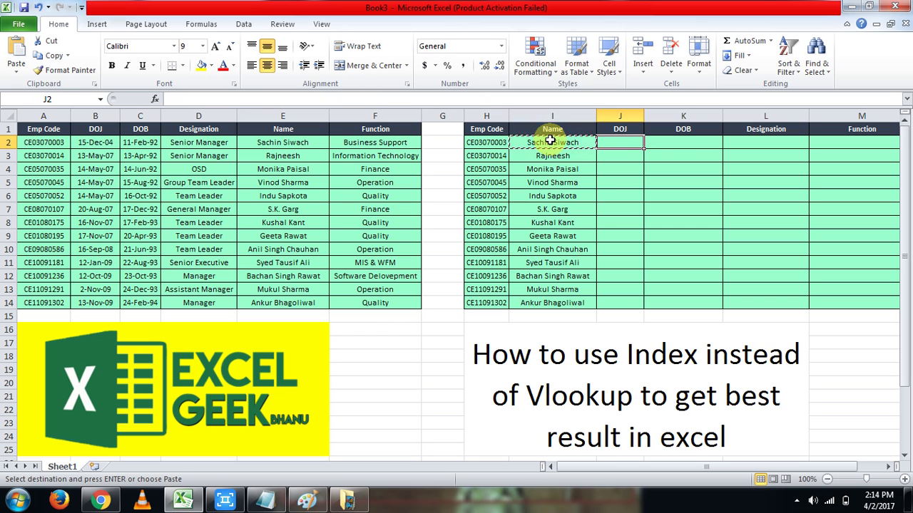
key("ctrl+v")
key("ctrl")
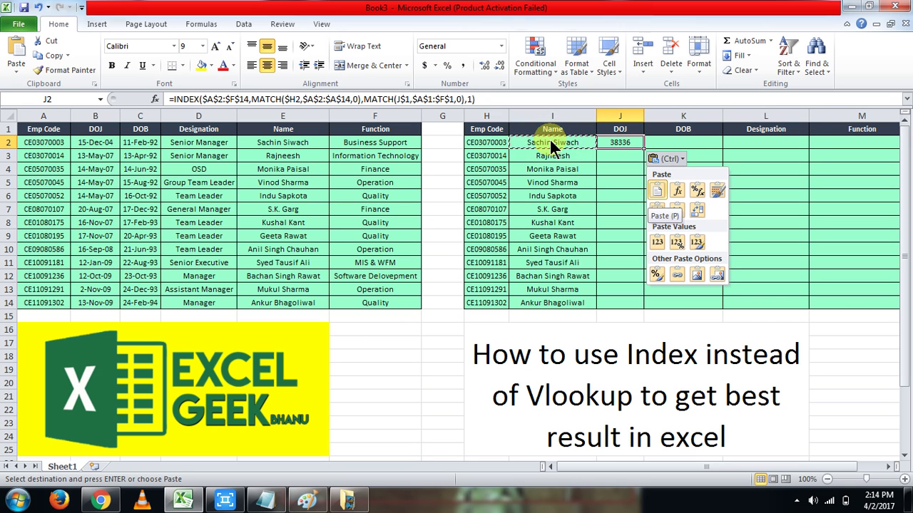
key("Right")
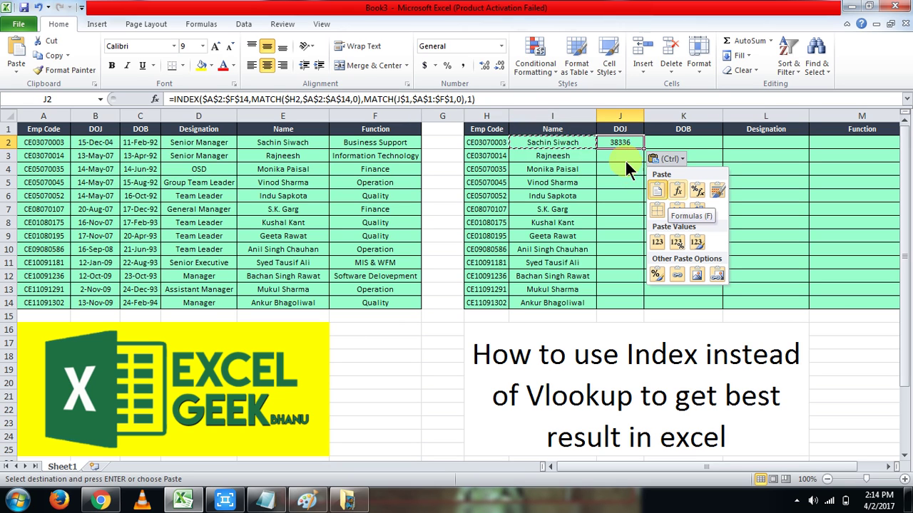
key("Escape")
key("ctrl+c")
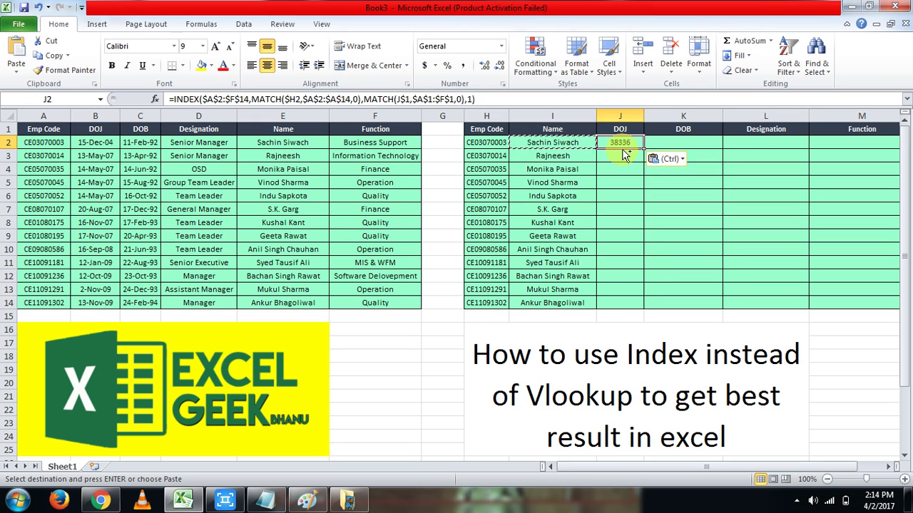
key("Right")
key("ctrl+v")
- Paste the copied J2 formula over the DOJ and DOB range J2:K14
key("shift+Left")
key("shift+Down")
key("shift+Down")
key("shift+Down")
key("shift+Down")
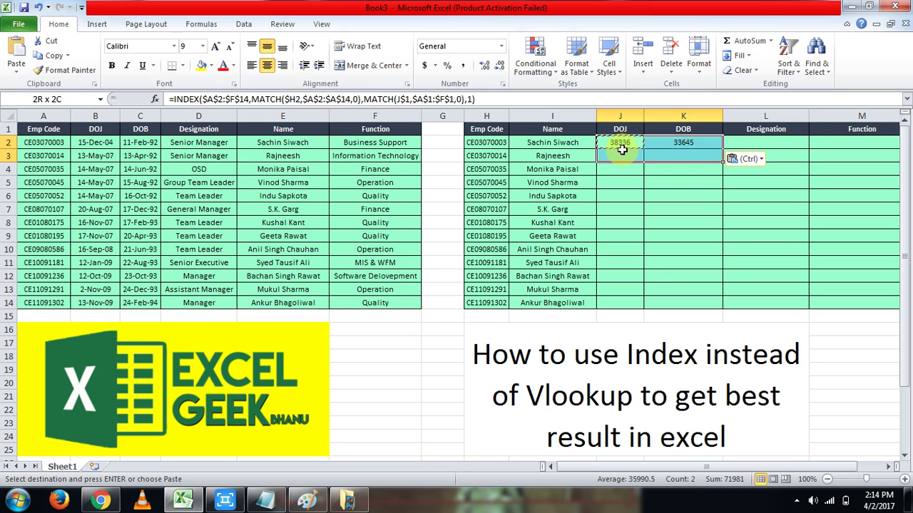
key("shift+Down")
key("shift+Down")
key("shift+Down")
key("shift+Down")
key("shift+Down")
key("shift+Down")
key("shift+Down")
key("shift+Down")
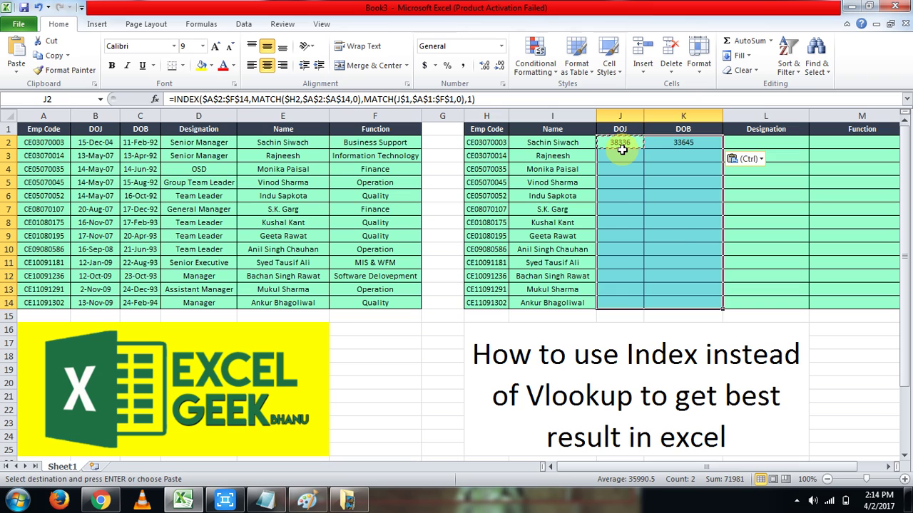
key("Return")
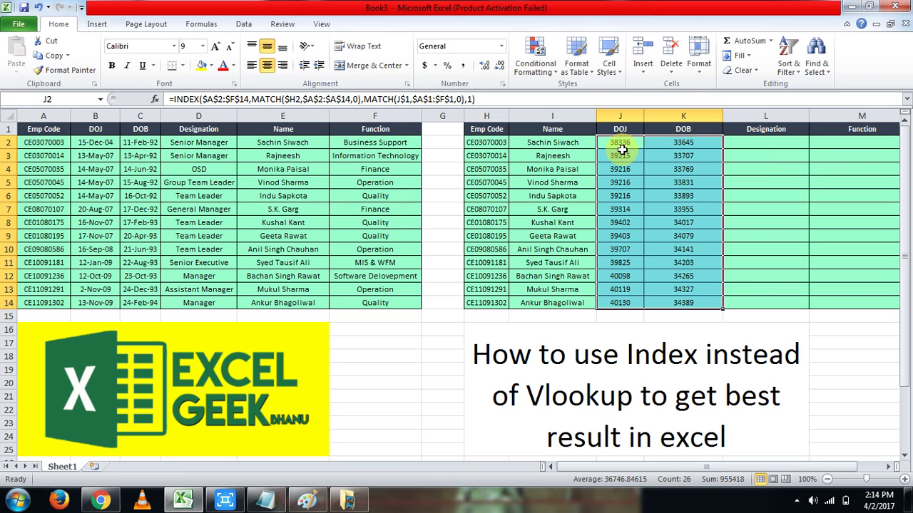
- Compare the DOJ result in J2 with the matching source date in B2, including how each cell is formatted
left_click(621, 147)
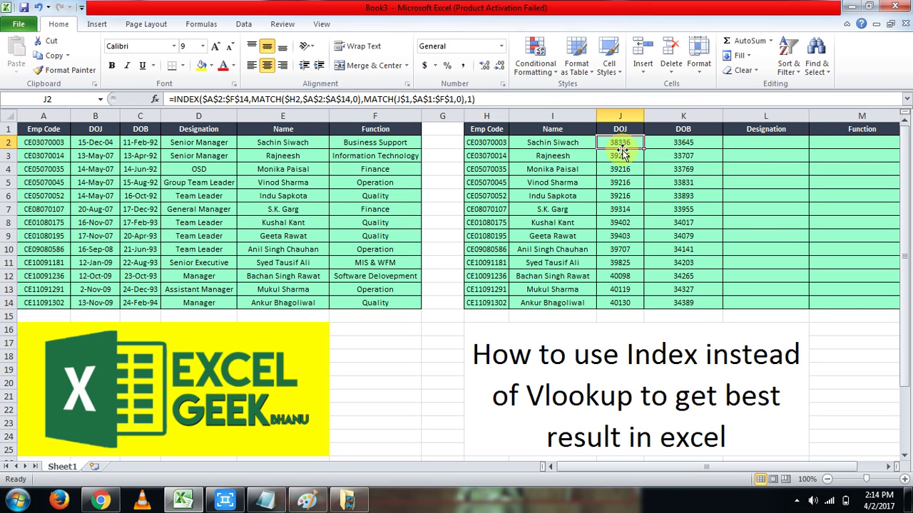
key("Right")
key("Left")
key("Left")
key("Left")
key("Left")
key("Left")
key("Left")
key("Left")
key("Left")
key("Left")
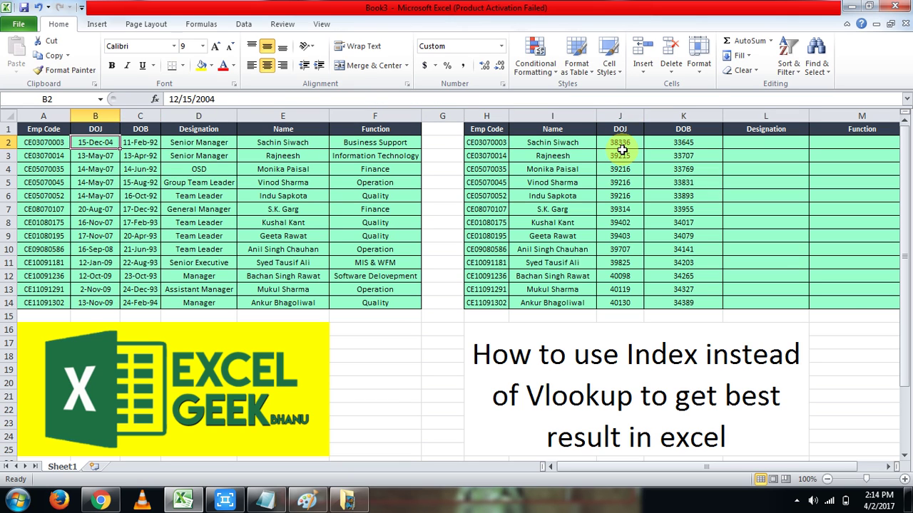
key("Right")
key("Right")
key("Right")
key("Right")
key("Right")
key("Right")
key("Right")
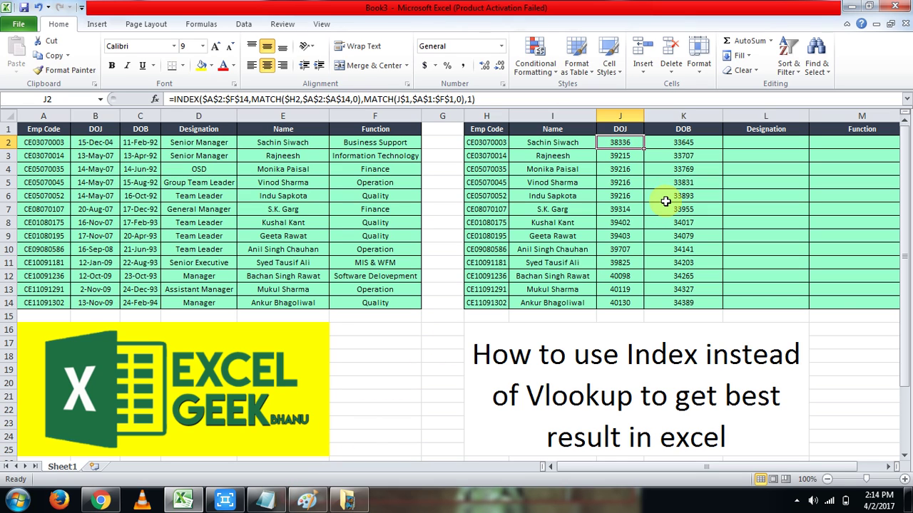
- Select all the DOJ and DOB results in J2:K14
key("shift+Down")
key("shift+Down")
key("shift+Down")
key("shift+Down")
key("shift+Down")
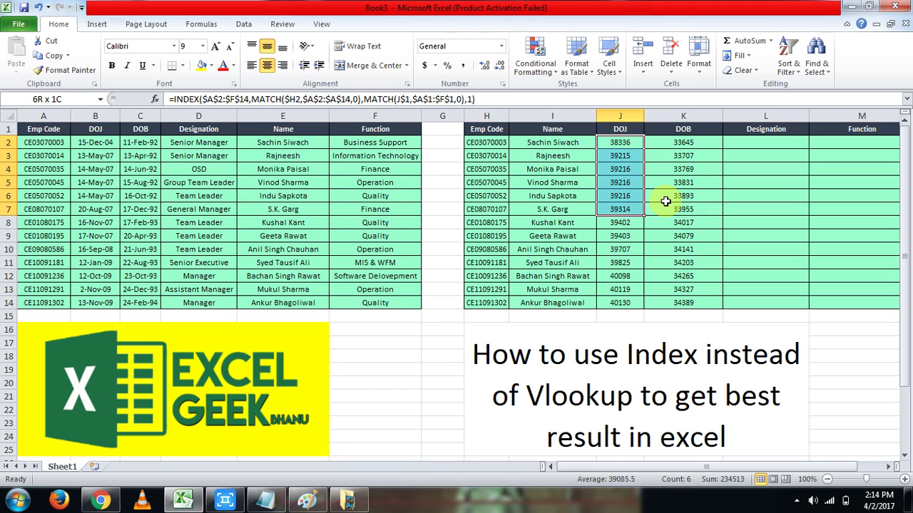
key("shift+Down")
key("shift+Down")
key("shift+Down")
key("shift+Down")
key("shift+Down")
key("shift+Down")
key("shift+Down")
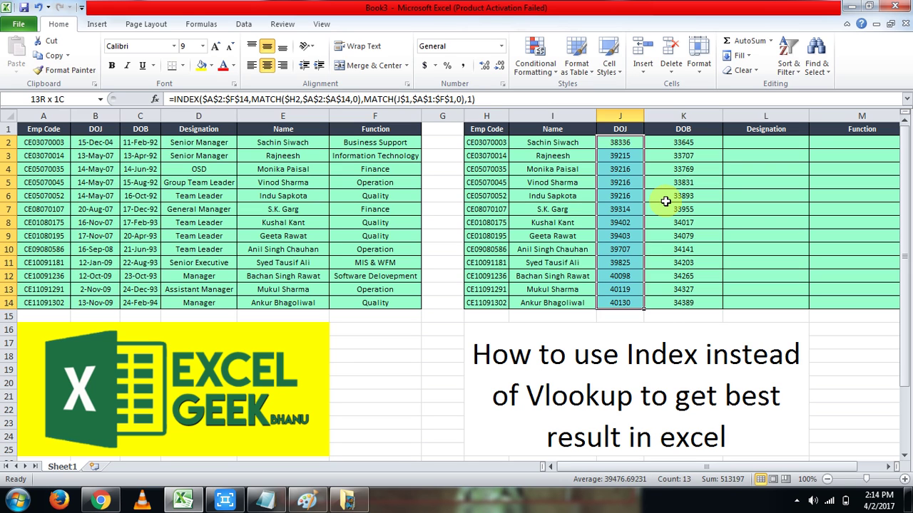
key("shift+Right")
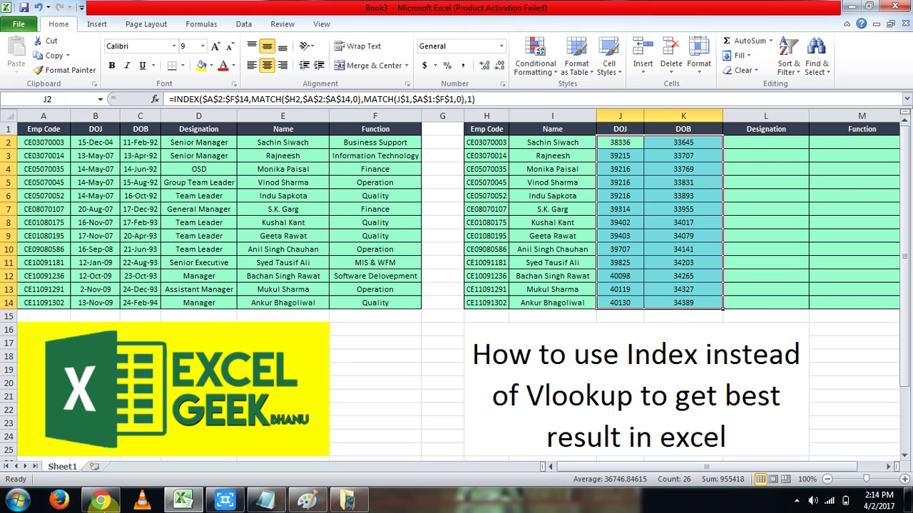
- Switch to the Notepad notes and highlight the whole last line
left_click(265, 502)
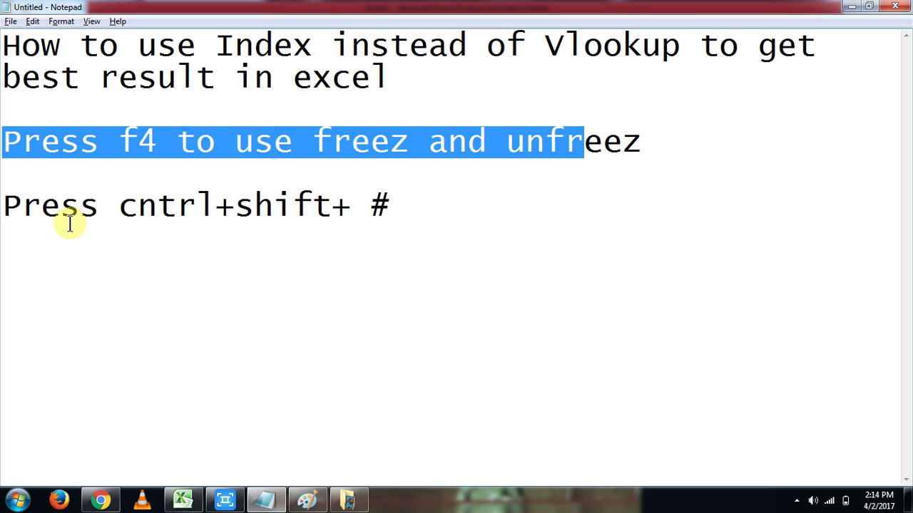
left_click(10, 207)
key("shift+Right")
key("shift+Right")
key("shift+Right")
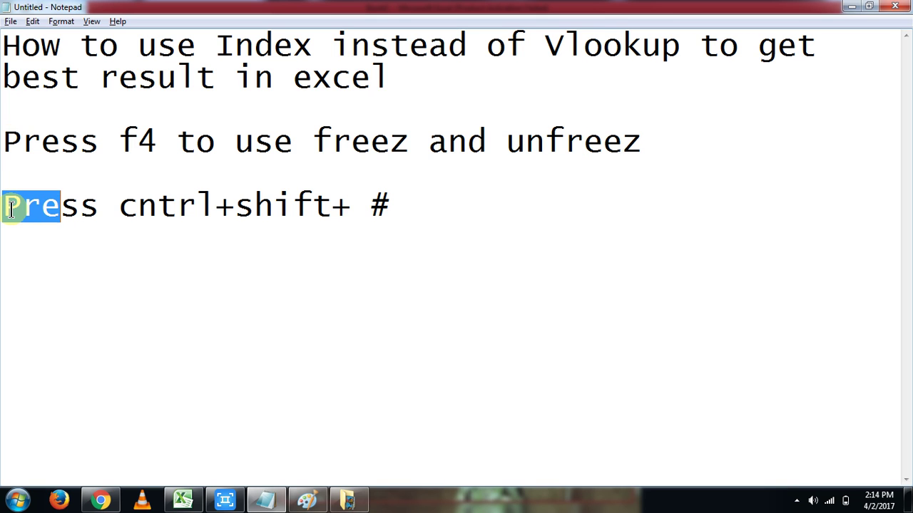
key("shift+Right")
key("shift+Right")
key("shift+Right")
key("shift+Right")
key("shift+Right")
key("shift+Right")
key("shift+Right")
key("shift+Right")
key("shift+Right")
key("shift+Right")
key("shift+Right")
key("shift+Right")
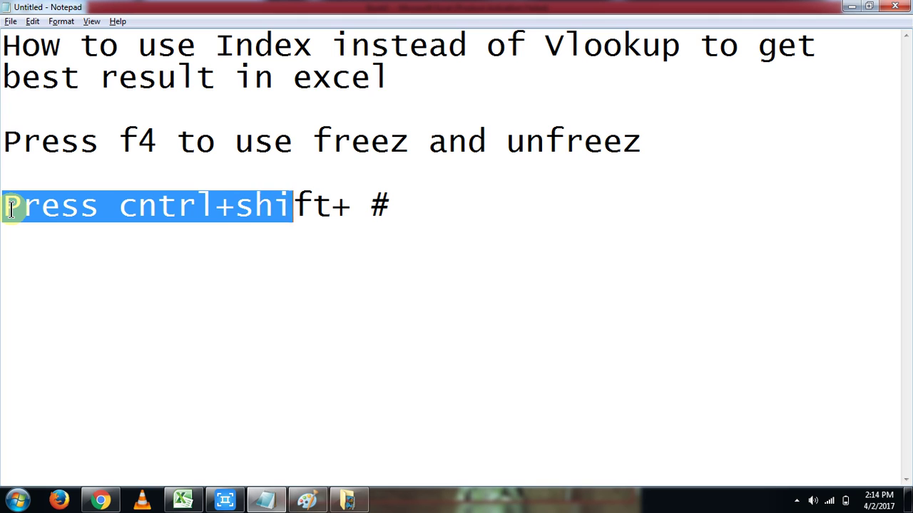
key("shift+Right")
key("shift+Right")
key("shift+Right")
key("shift+Right")
key("shift+Right")
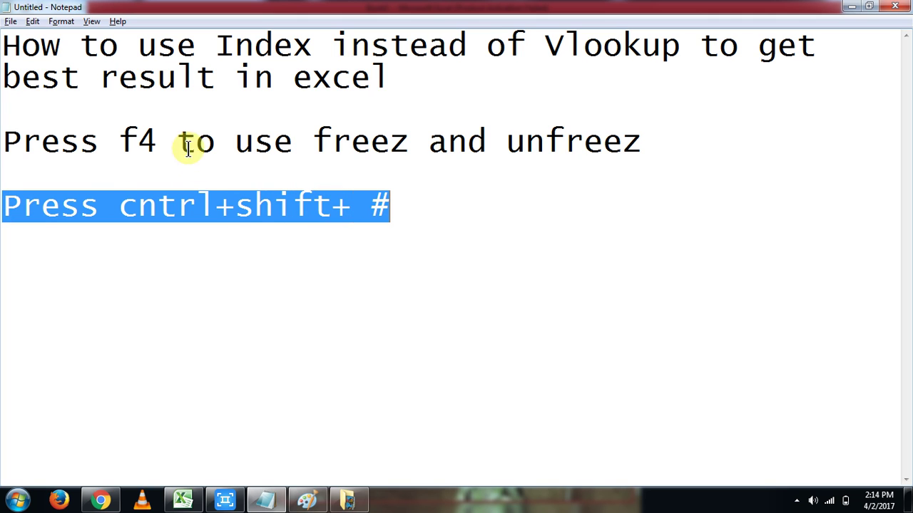
- Complete the last line of the notes with the words "to date formate"
left_click(459, 209)
type("to ")
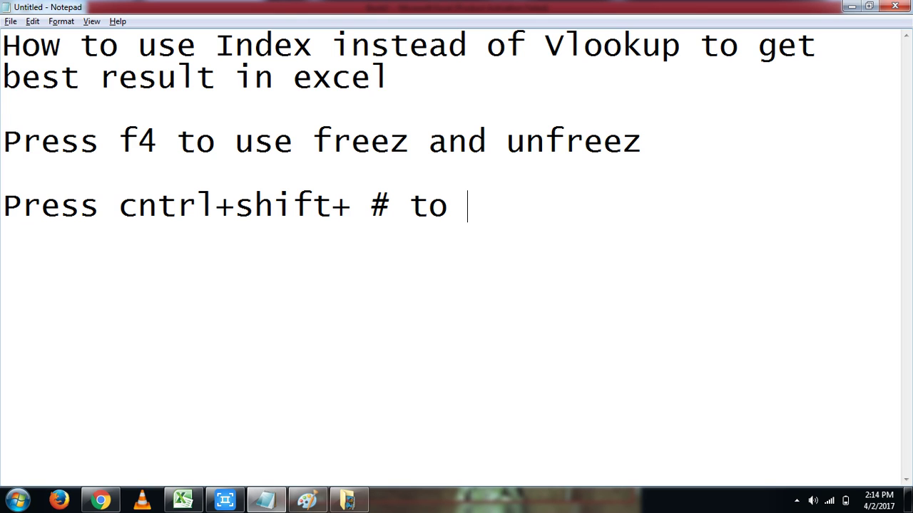
type("date fort")
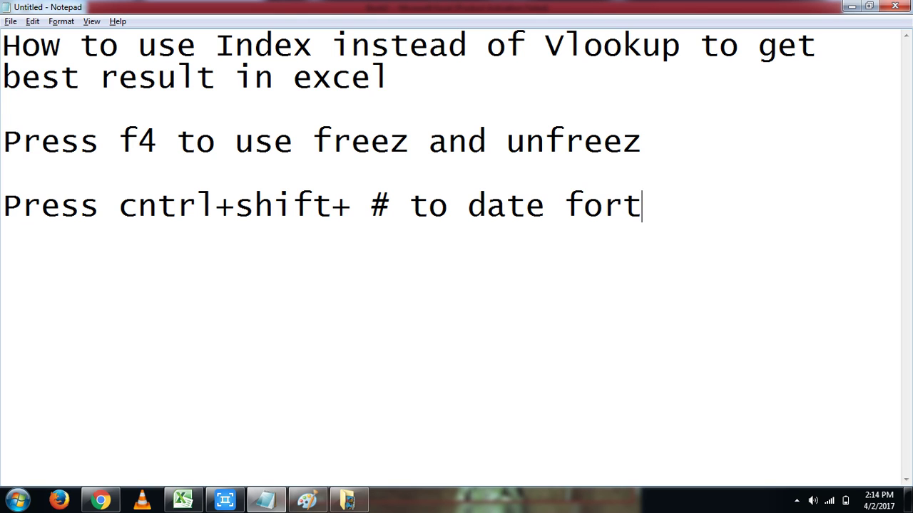
key("BackSpace")
type("mate")
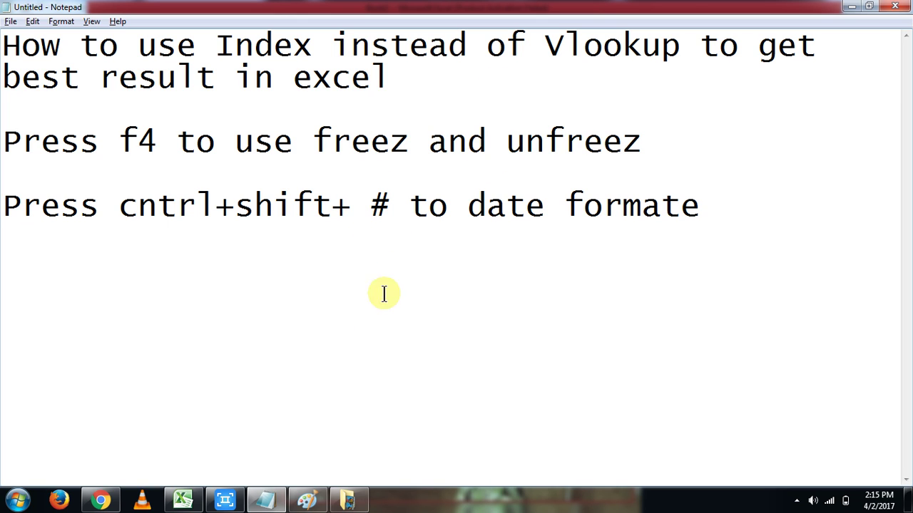
- Switch back to Excel and apply the day-month-year date format to the DOJ and DOB results in J2:K14
left_click(191, 503)
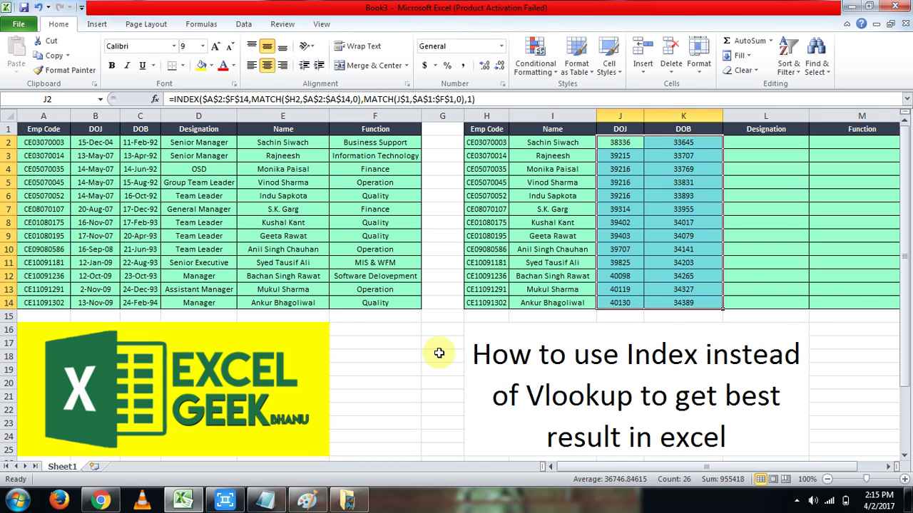
key("ctrl+shift+3")
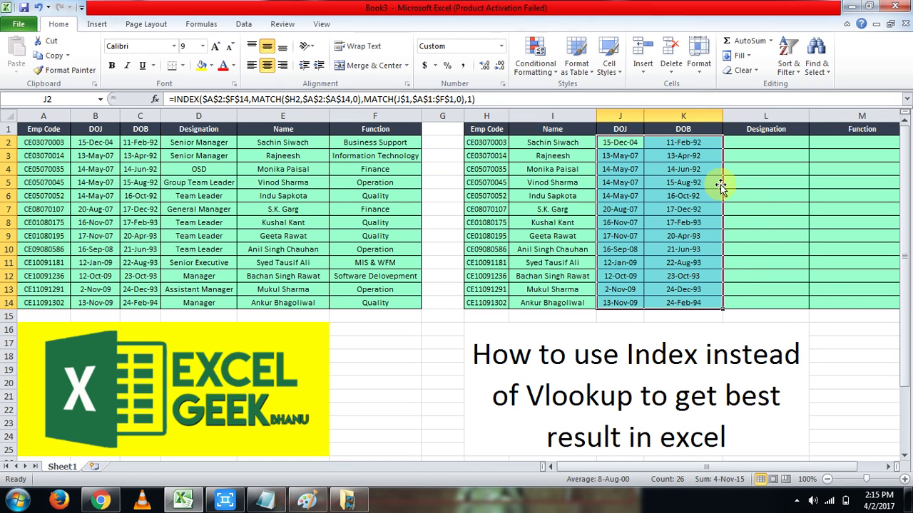
left_click(624, 142)
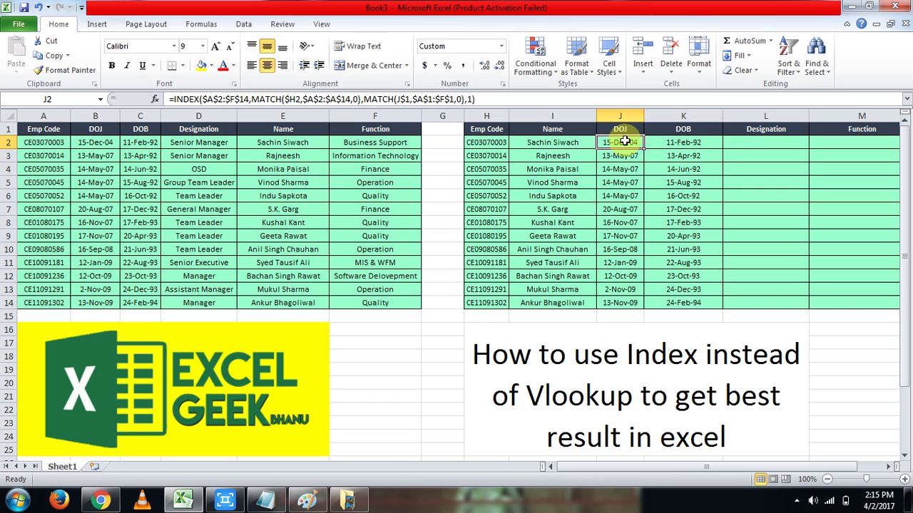
- Copy the DOB formula from K2 into the Designation cell L2 and clear the copy mode
left_click(671, 140)
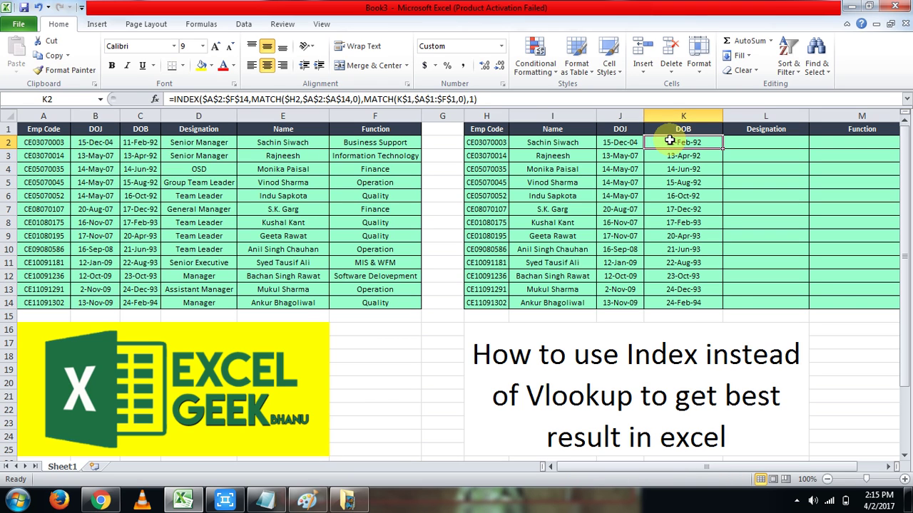
key("ctrl+c")
key("Right")
key("ctrl+v")
key("Right")
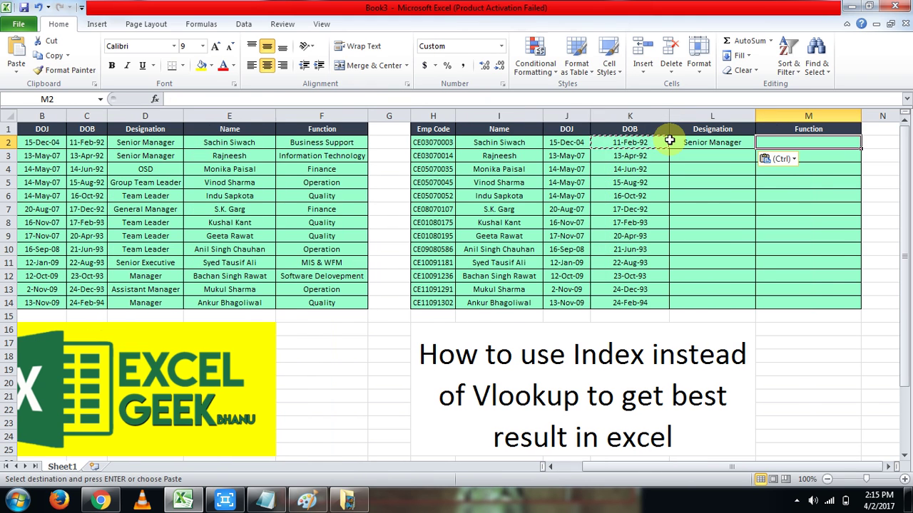
key("ctrl")
key("Right")
key("Left")
key("Escape")
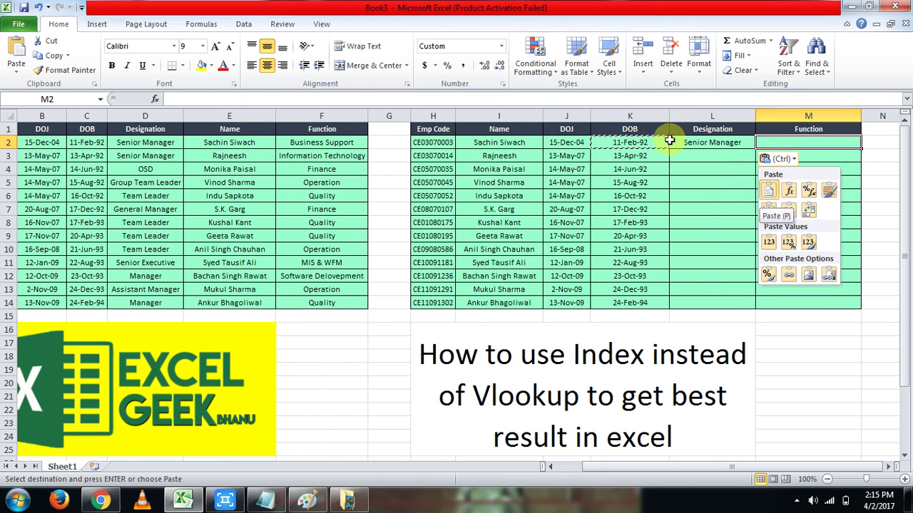
key("Right")
key("Left")
key("Left")
key("Right")
key("Escape")
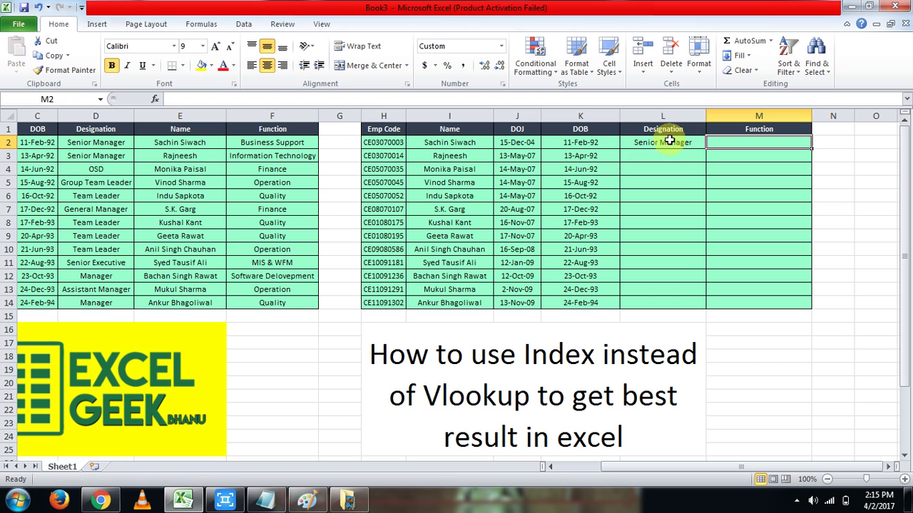
- Copy the Designation formula from L2 into the Function cell M2
key("Left")
key("ctrl+c")
key("Right")
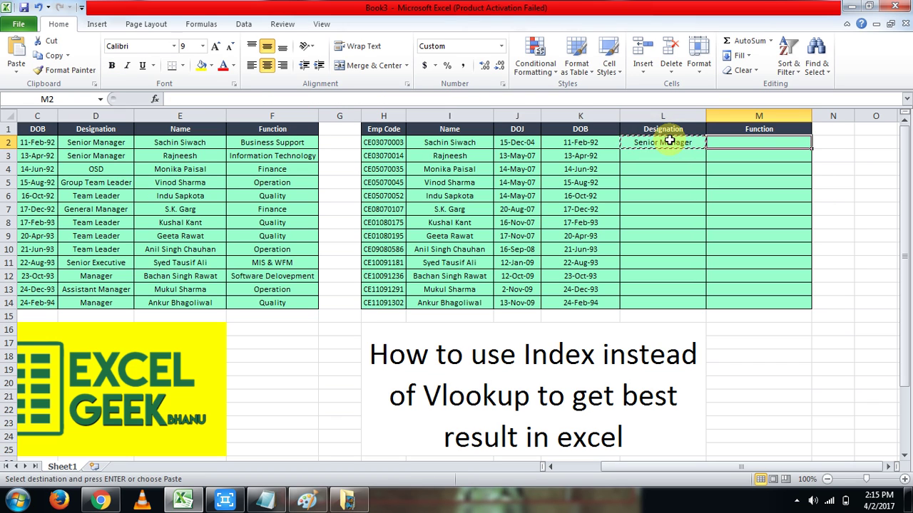
key("ctrl+v")
- Paste the copied L2 formula over the Designation and Function range L2:M14
key("Left")
key("Left")
key("ctrl+Down")
key("Right")
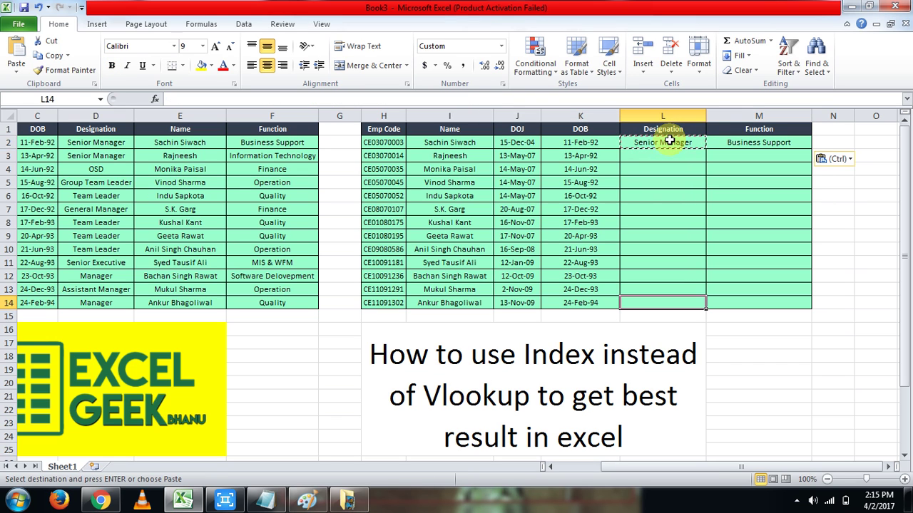
key("ctrl+shift+Up")
key("shift+Right")
key("Return")
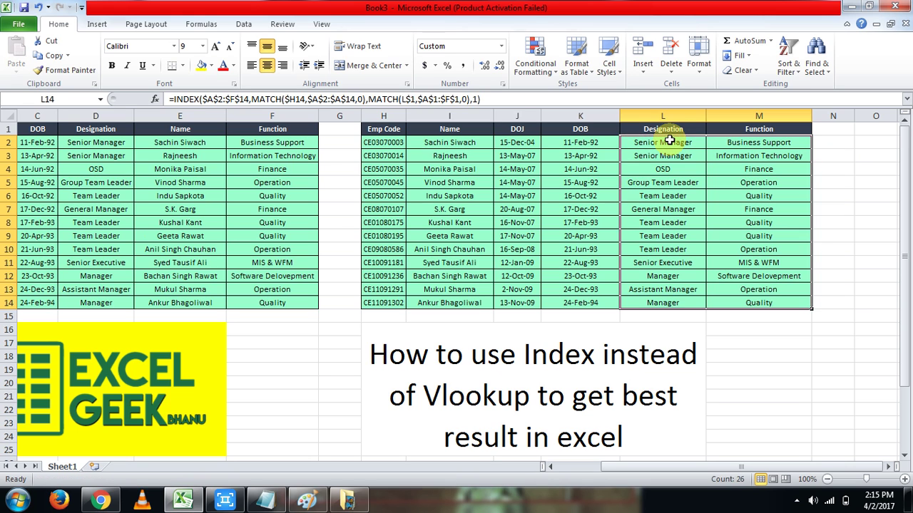
- Examine the INDEX and MATCH formulas in the first result row, from the DOB column across to Designation and Function
key("ctrl+Up")
key("Down")
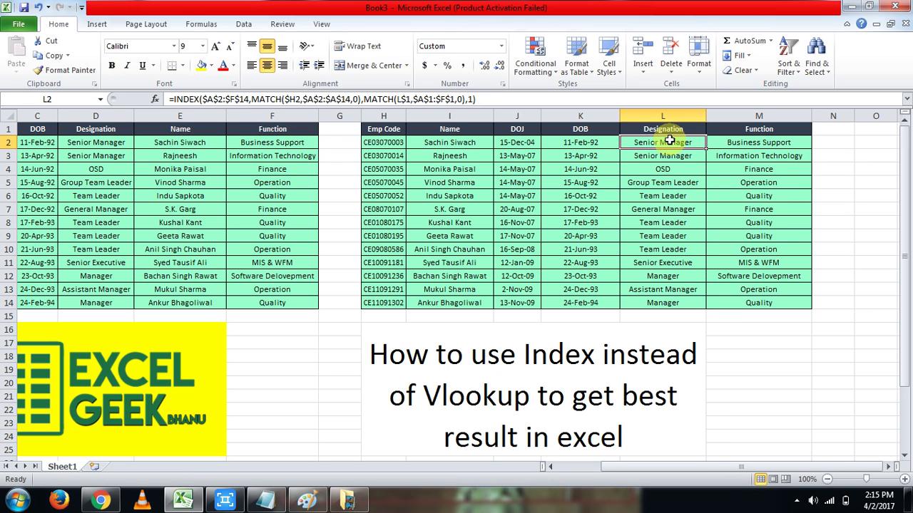
key("Down")
key("Left")
key("Up")
key("Right")
key("Left")
key("Left")
key("Right")
key("Right")
key("Right")
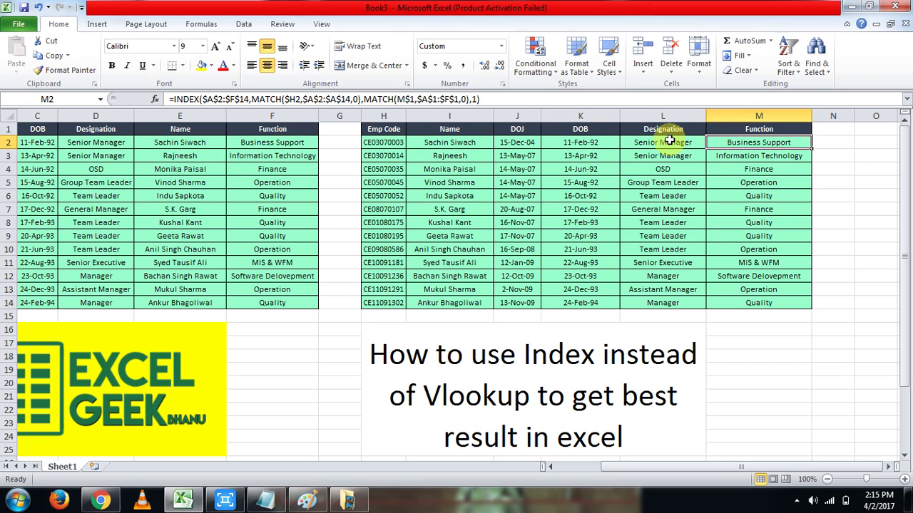
key("Up")
key("ctrl+c")
key("Left")
key("Left")
key("Left")
key("Left")
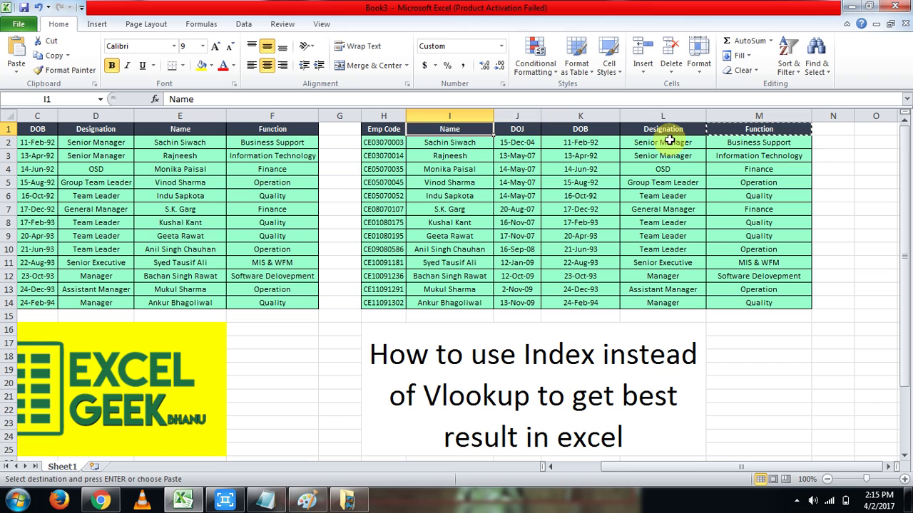
type("\\")
key("Return")
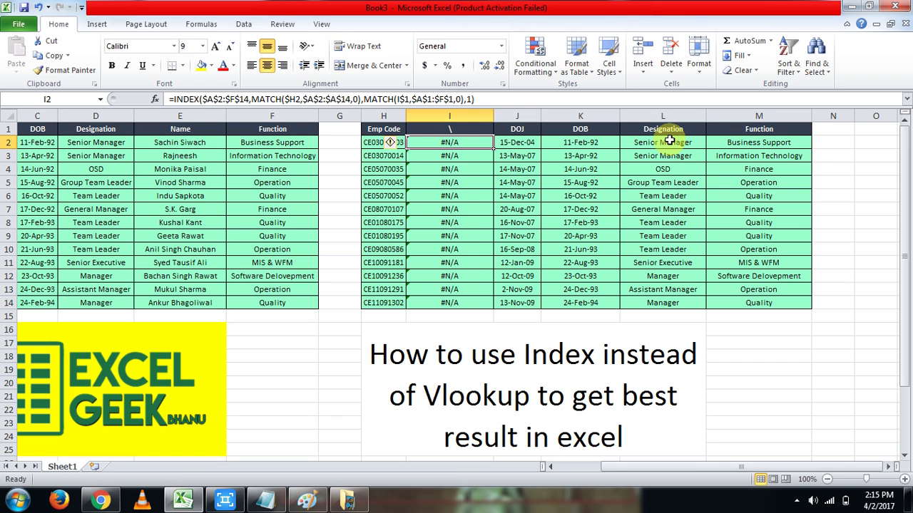
key("ctrl+z")
- Copy the Function header from M1 over the Name header in I1
key("Right")
key("Right")
key("Right")
key("Right")
key("Right")
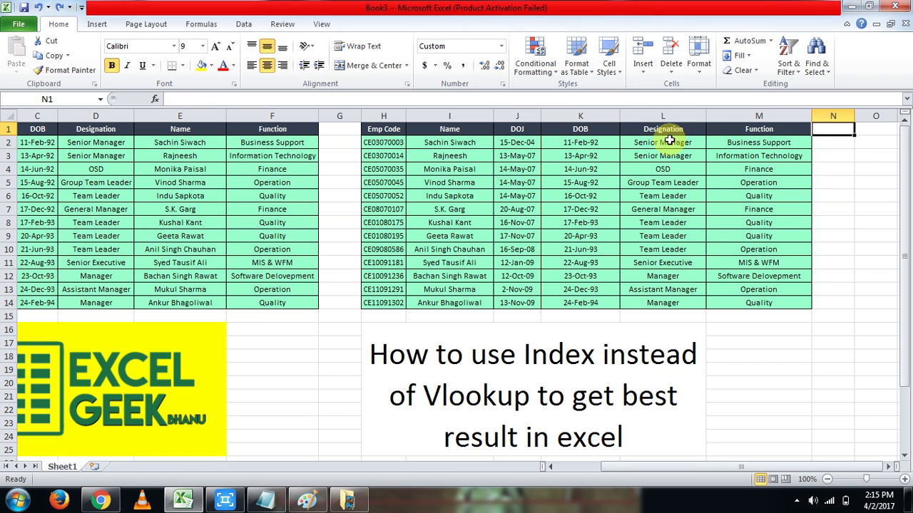
key("Left")
key("ctrl+c")
key("Left")
key("Left")
key("Left")
key("Left")
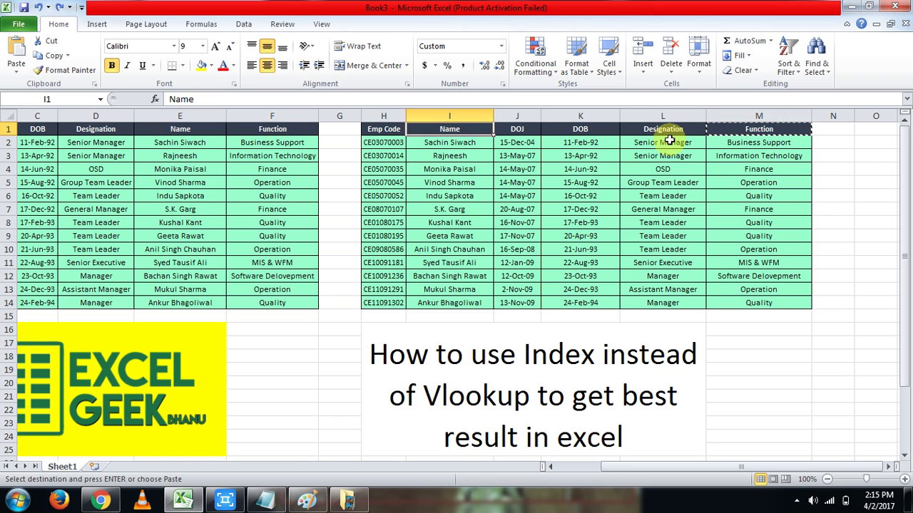
key("ctrl+v")
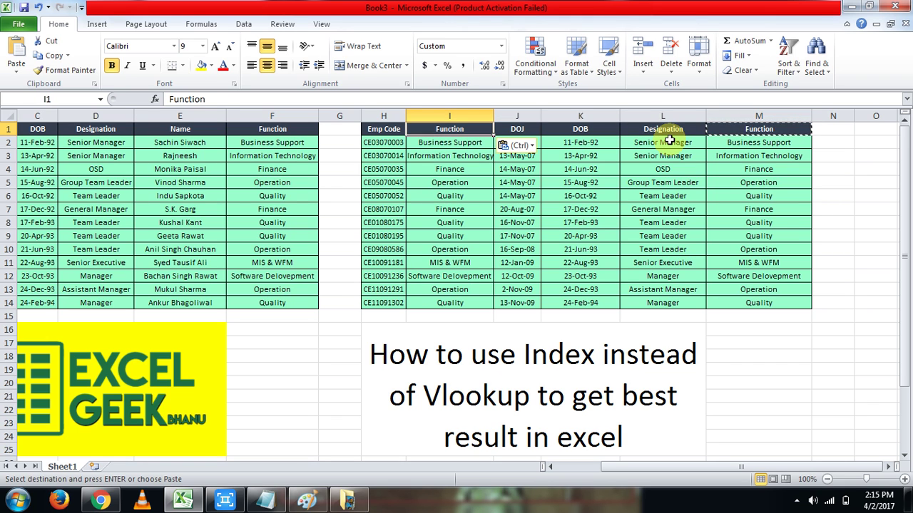
- Check the formula results in I2:I5 under the replaced header and undo the header paste in I1
key("Down")
key("Up")
key("Down")
key("Down")
key("Up")
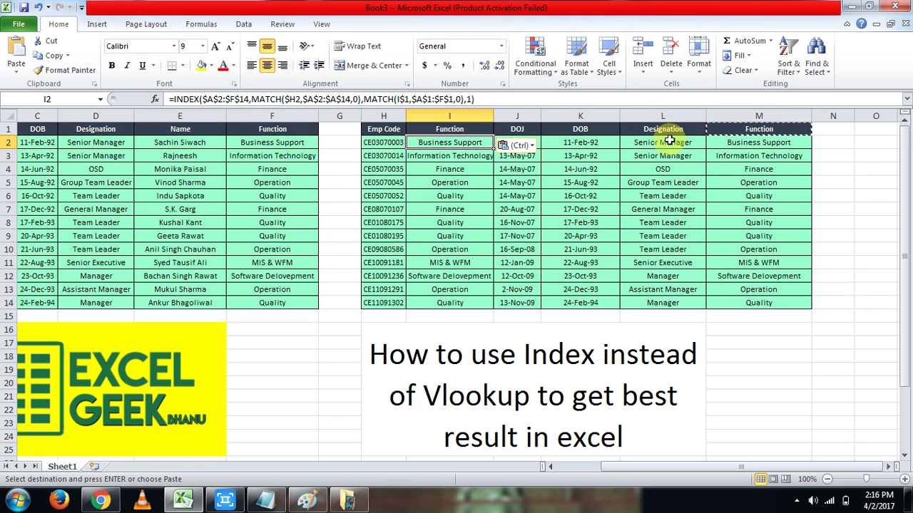
key("Down")
key("Down")
key("Down")
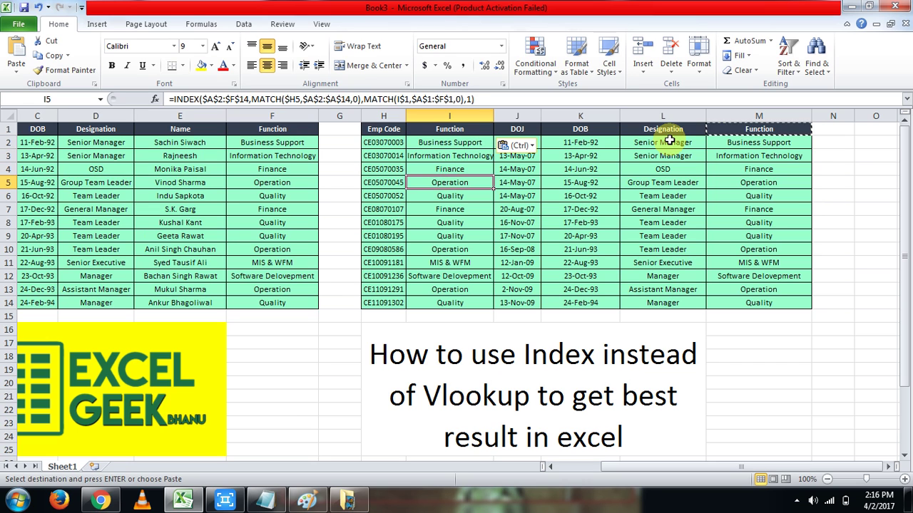
key("Up")
key("Up")
key("Up")
key("Up")
key("ctrl+z")
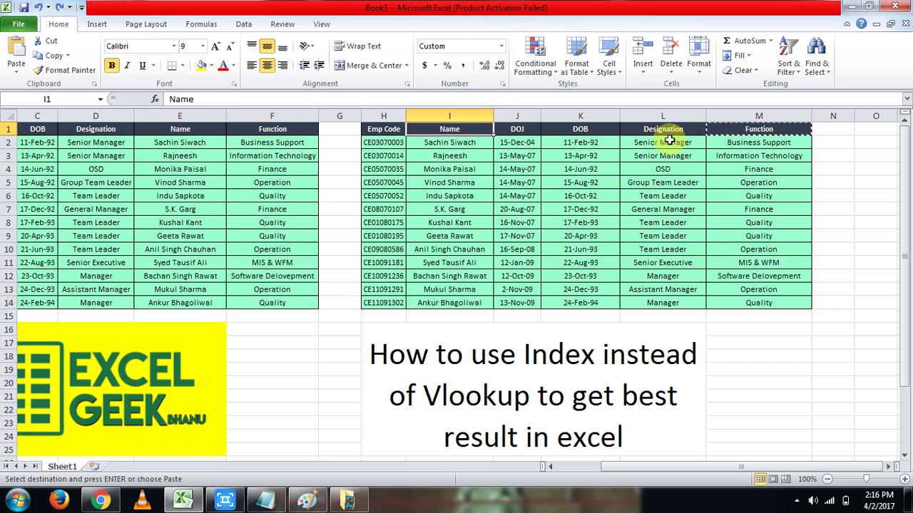
- Replace the Designation header in L1 with "function"
key("Left")
key("Right")
left_click(618, 181)
key("Up")
key("Up")
key("Up")
key("Up")
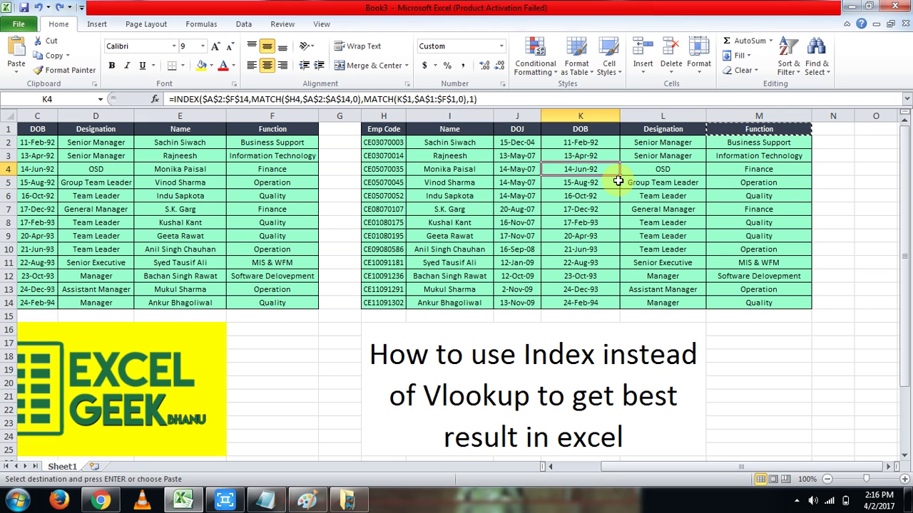
key("Right")
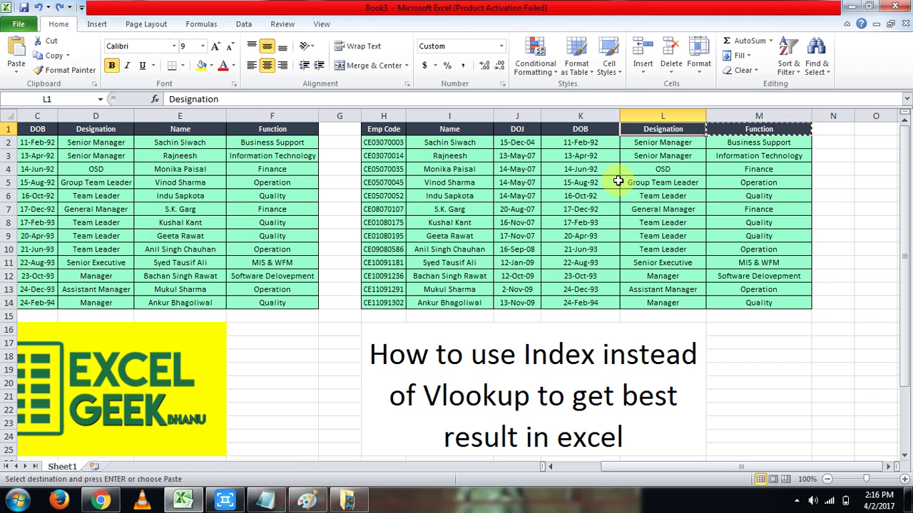
type("func")
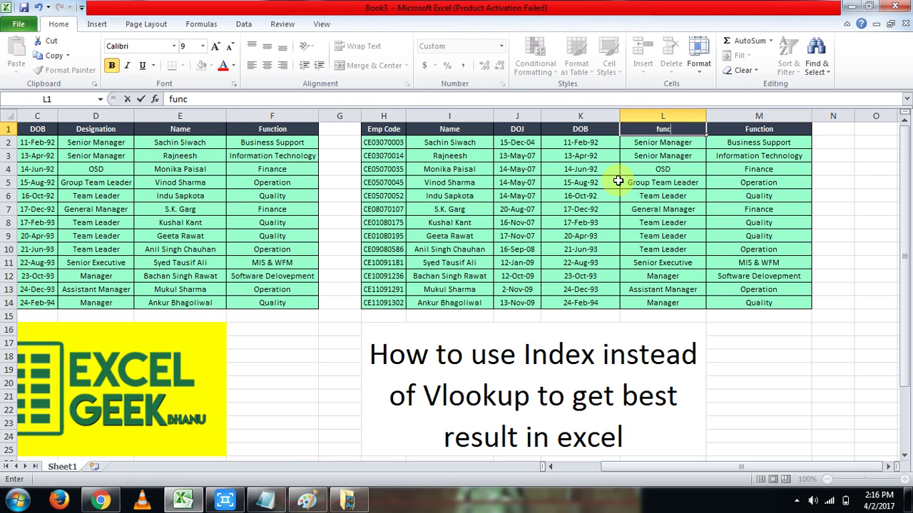
type("tion")
key("Return")
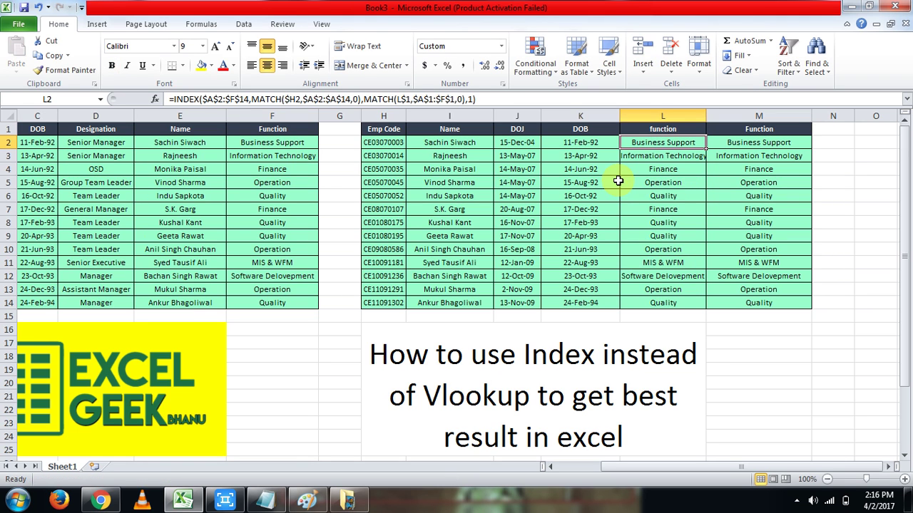
- Check the first results in column L and undo the header change in L1
key("Down")
key("Up")
key("Up")
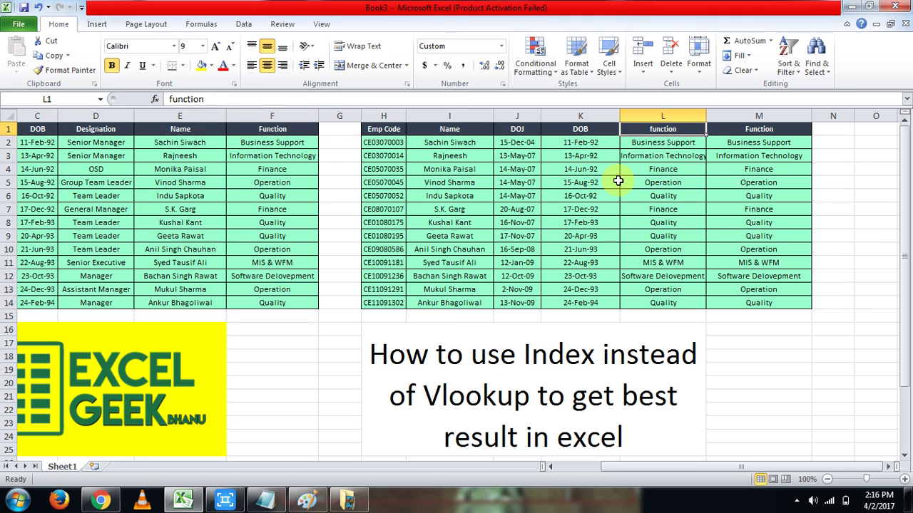
key("ctrl+z")
- Compare the column headers of the source table in A1:F1 with those of the lookup table starting at H1
key("Left")
key("Left")
key("Left")
key("Left")
key("Left")
key("Left")
key("Left")
key("Left")
key("Left")
key("Left")
key("Left")
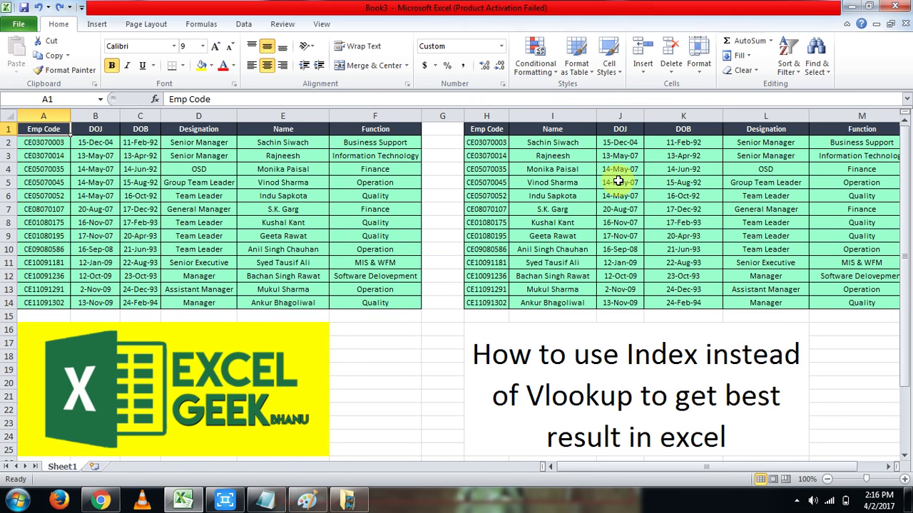
key("Right")
key("Right")
key("Right")
key("Right")
key("Right")
key("Right")
key("Right")
key("Right")
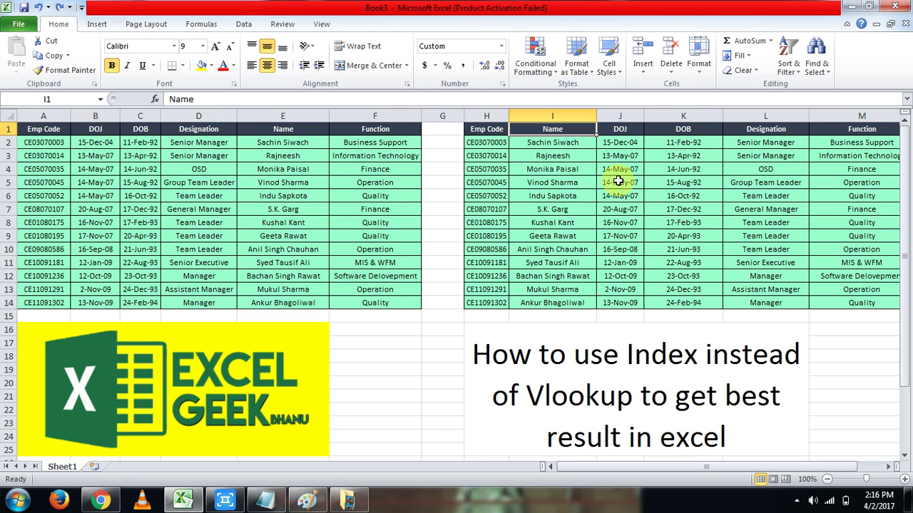
key("Right")
key("Right")
key("Right")
key("Right")
key("Right")
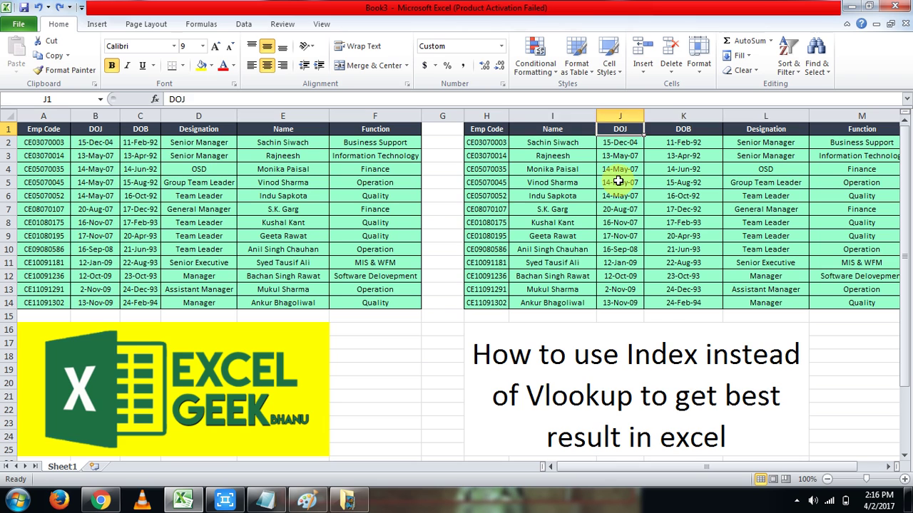
- Return to the Emp Code header in A1 and look through the source employee codes down to A6
key("Left")
key("Left")
key("Left")
key("Left")
key("Left")
key("Left")
key("ctrl+Home")
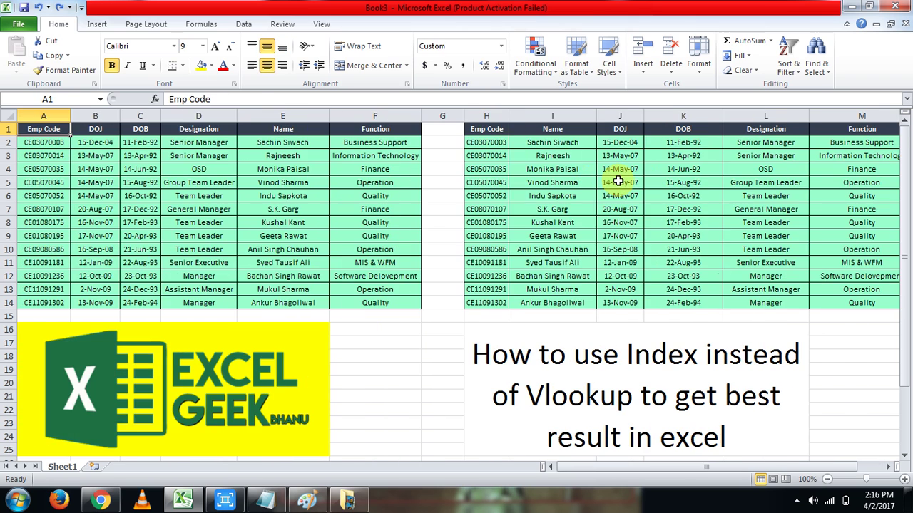
key("Down")
key("Down")
key("Down")
key("Down")
key("Down")
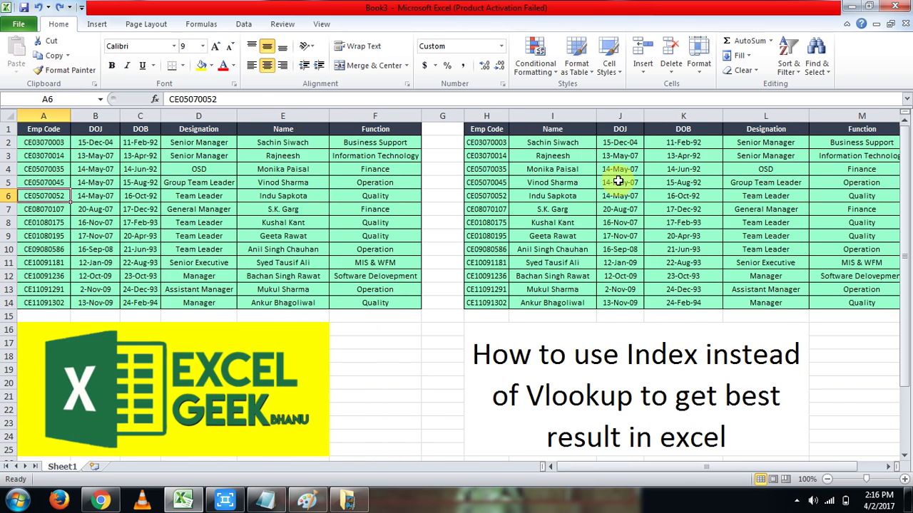